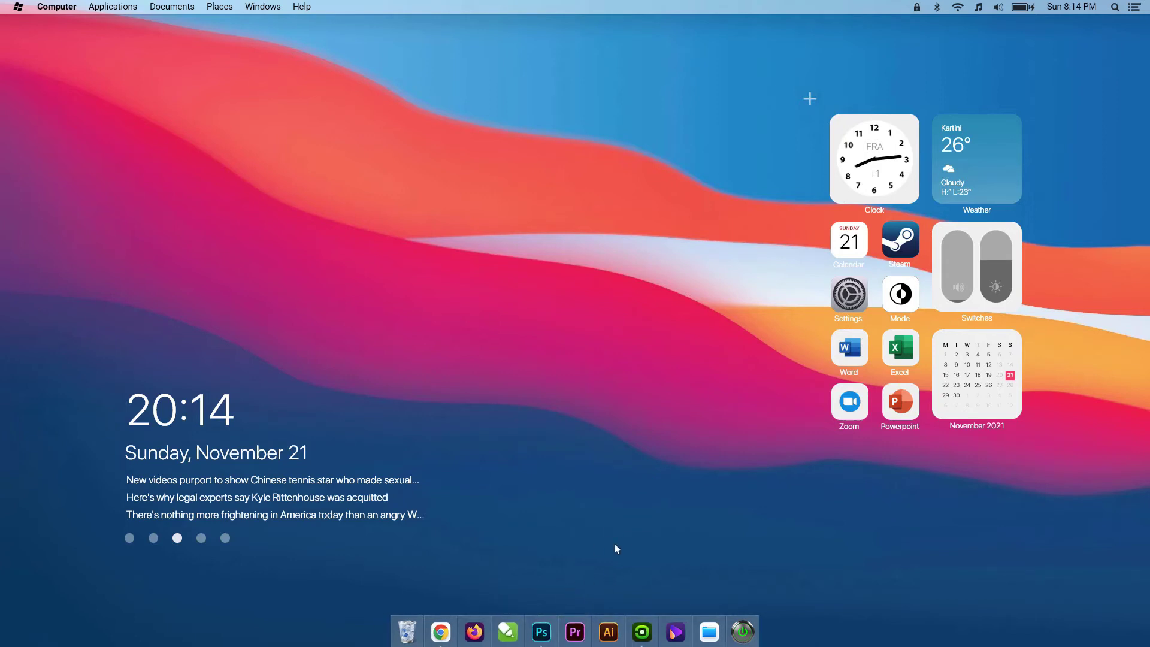
# Step: Switch to Photoshop and start a new document from the A4 print preset
pyautogui.click(542, 630)
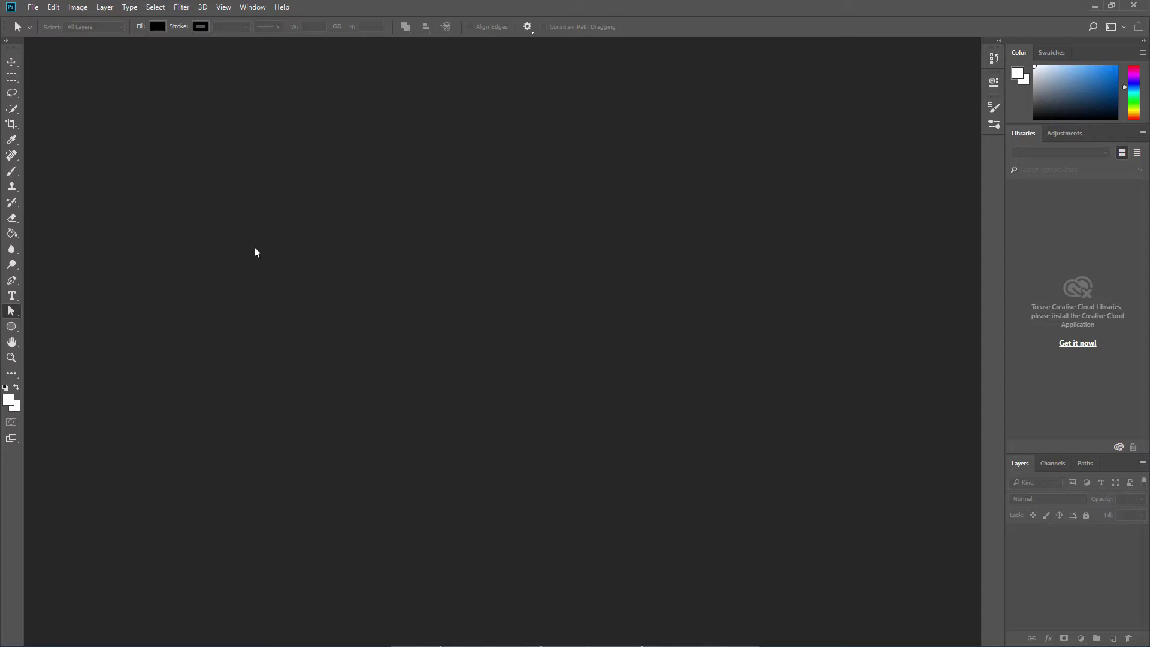
pyautogui.click(35, 8)
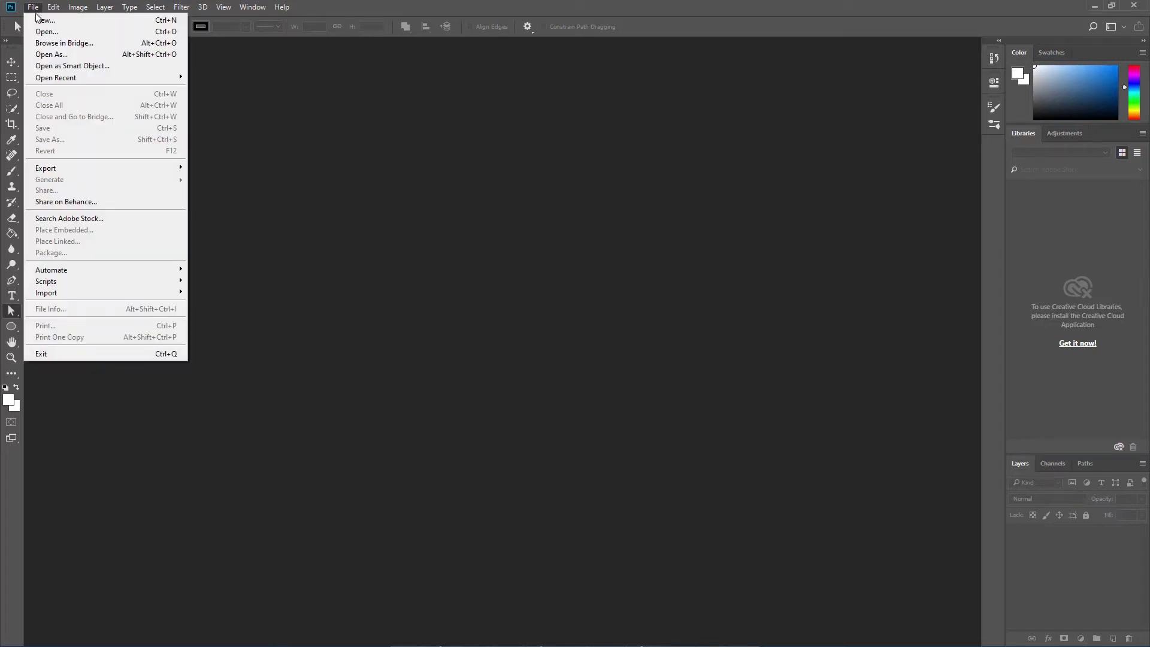
pyautogui.click(45, 21)
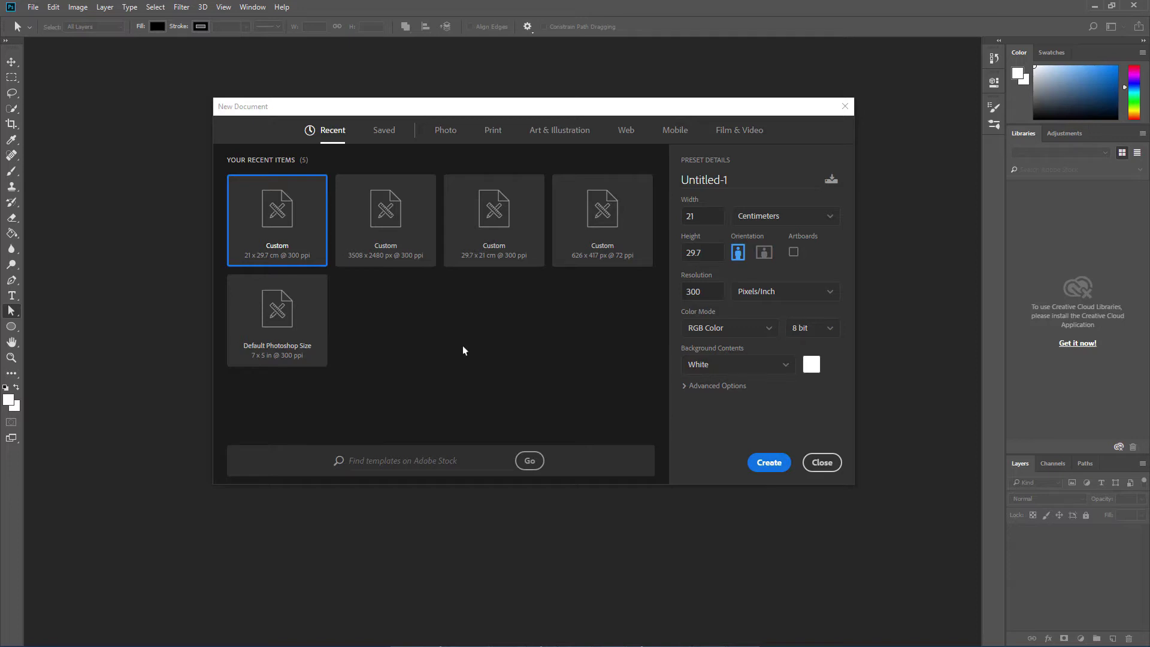
pyautogui.click(489, 132)
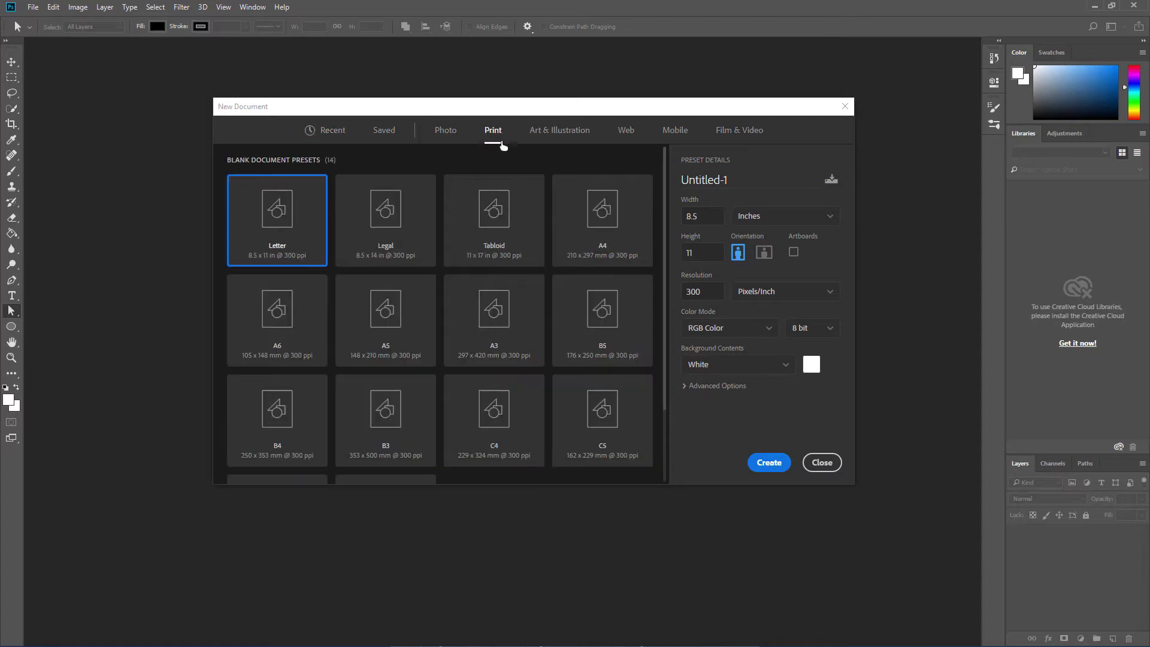
pyautogui.click(610, 230)
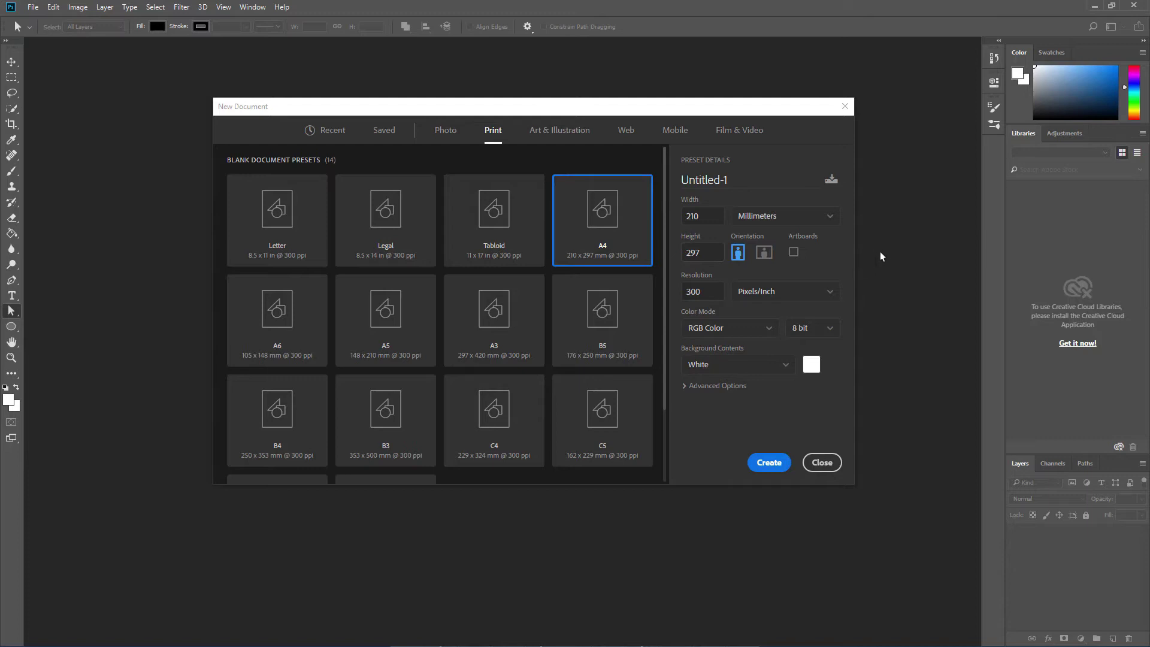
# Step: Set the document units to centimeters and the orientation to landscape, and create the document
pyautogui.click(831, 218)
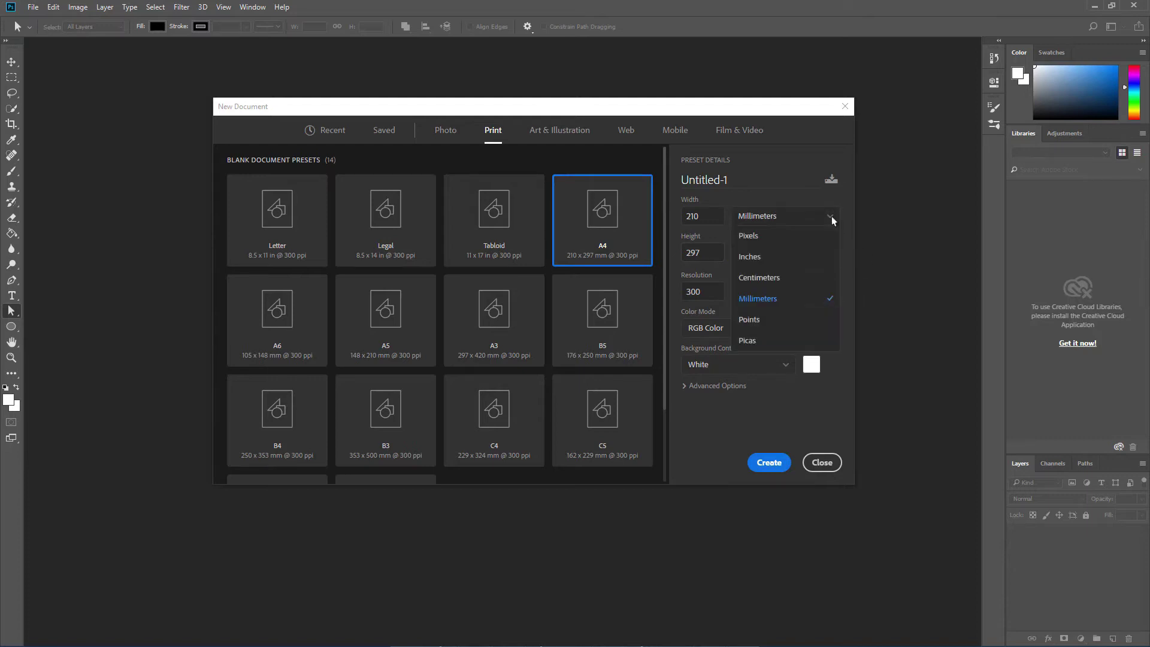
pyautogui.click(772, 278)
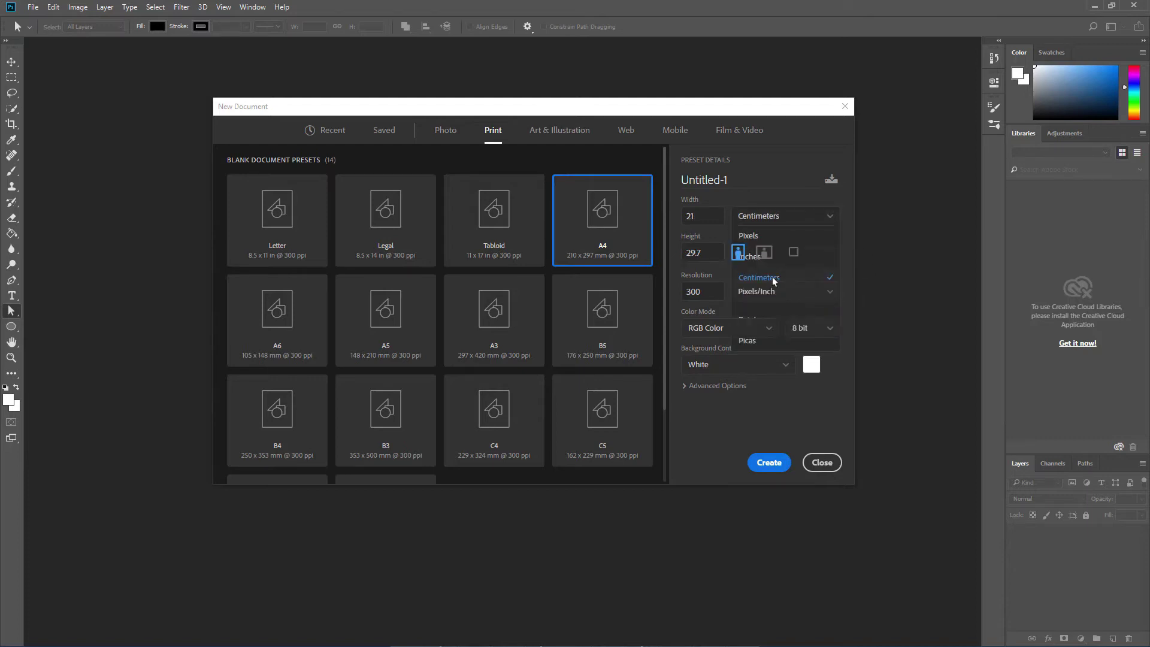
pyautogui.click(831, 216)
pyautogui.click(755, 238)
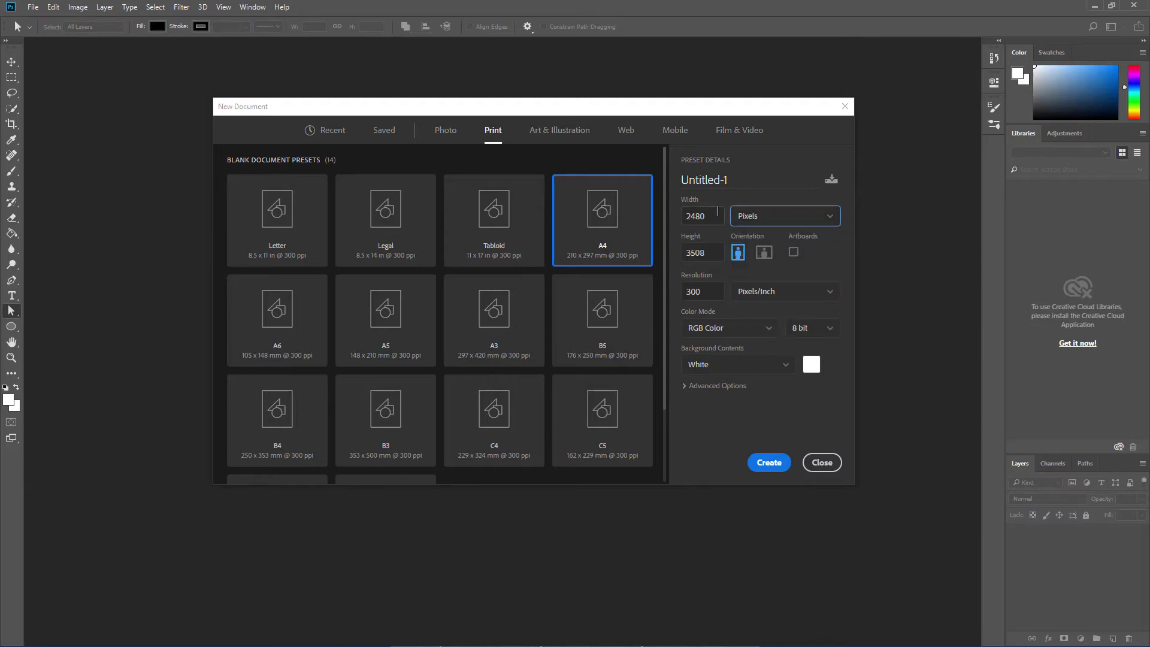
pyautogui.click(837, 219)
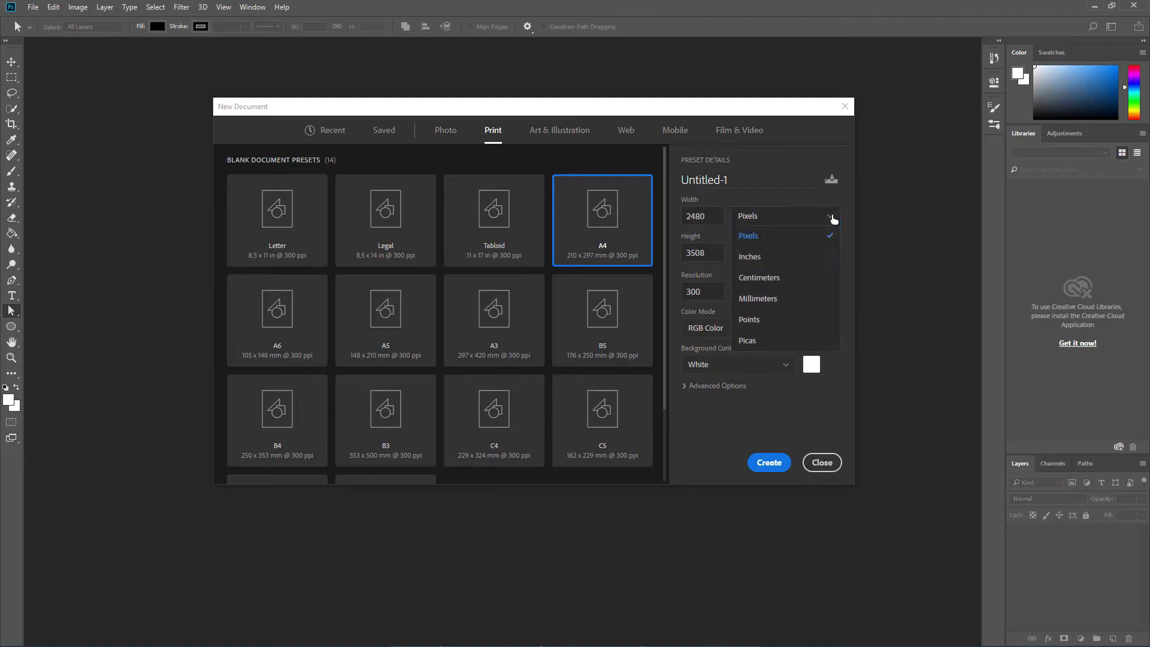
pyautogui.click(773, 280)
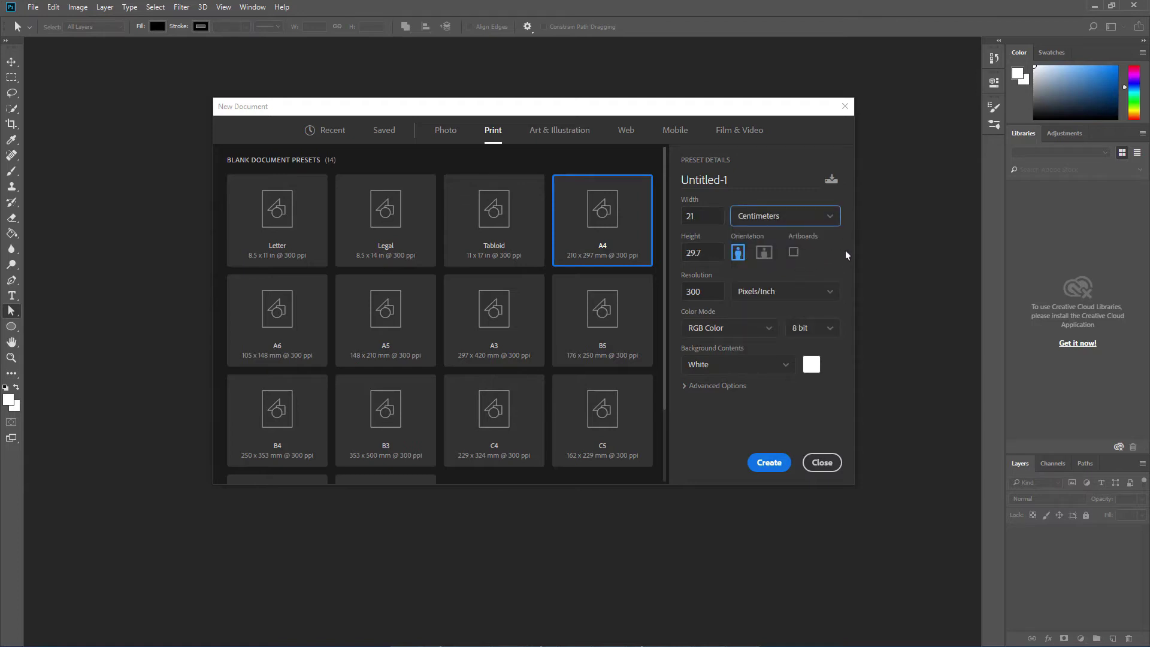
pyautogui.click(764, 254)
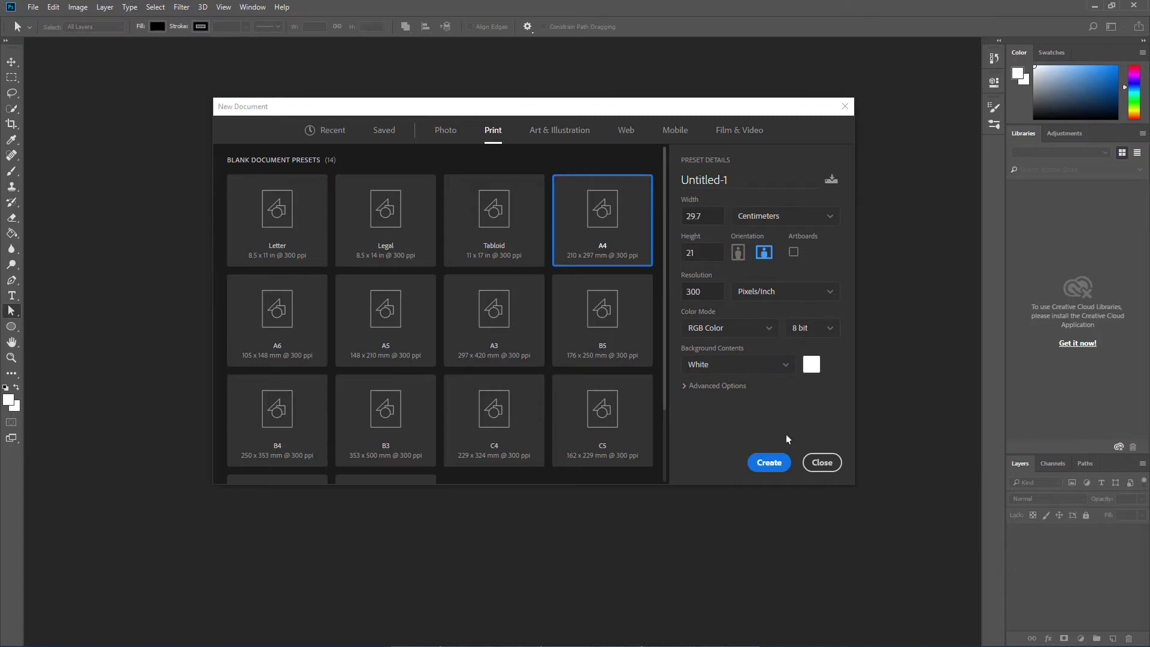
pyautogui.click(770, 466)
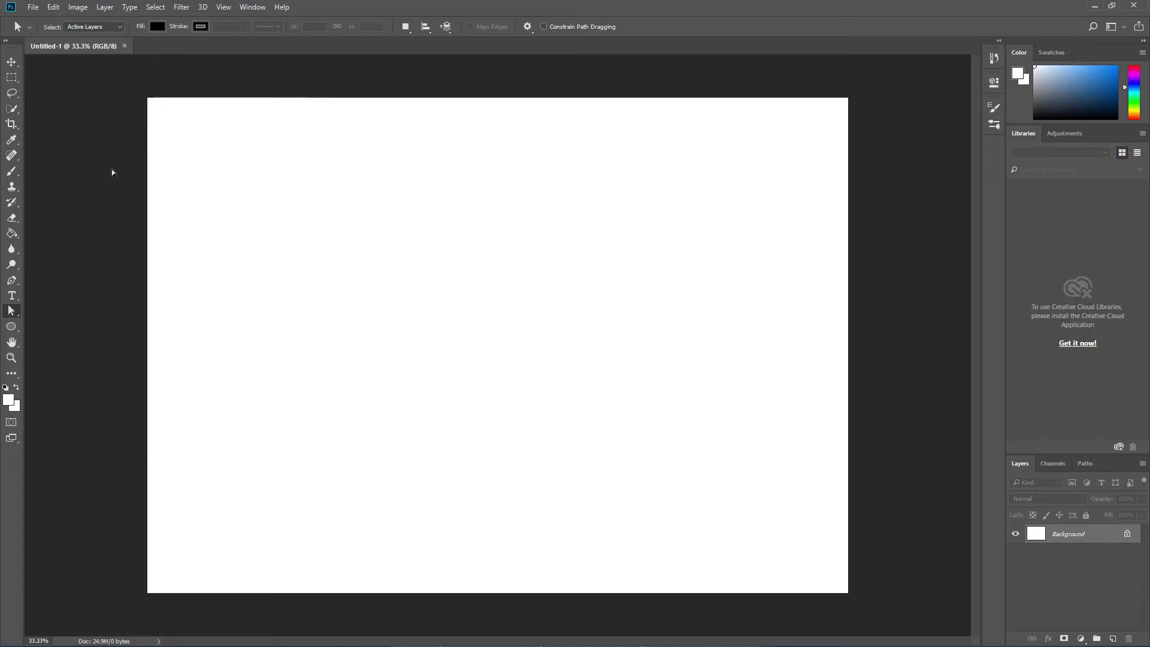
# Step: Show the grid over the canvas and switch the shape tool to the Rectangle tool
pyautogui.click(224, 8)
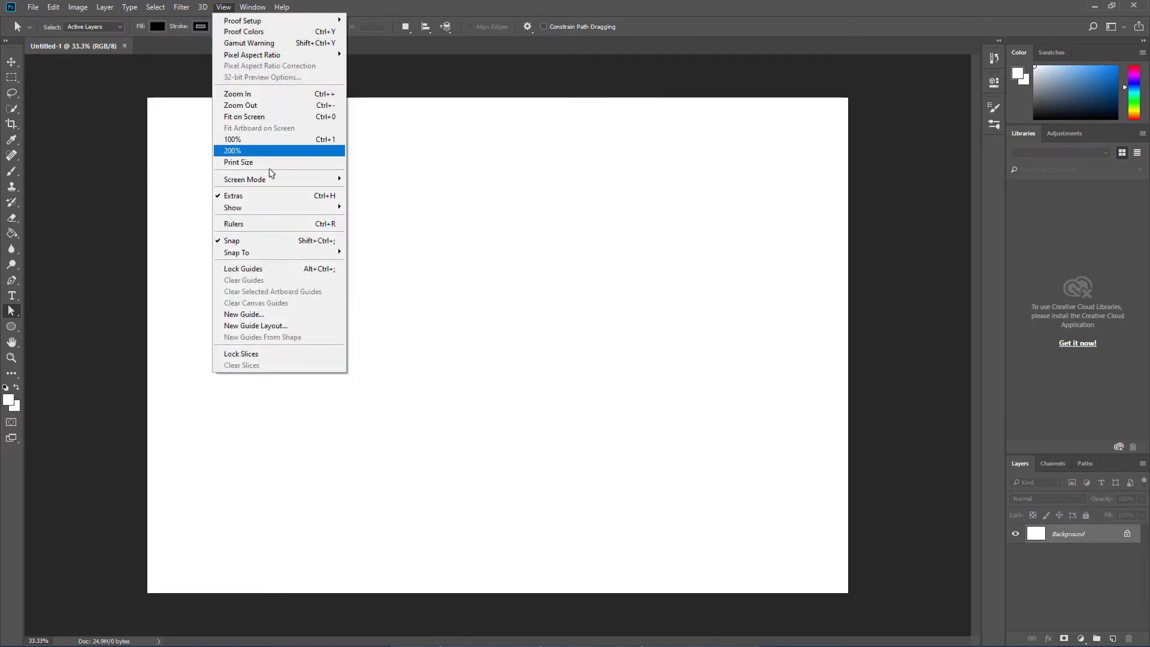
pyautogui.moveTo(286, 204)
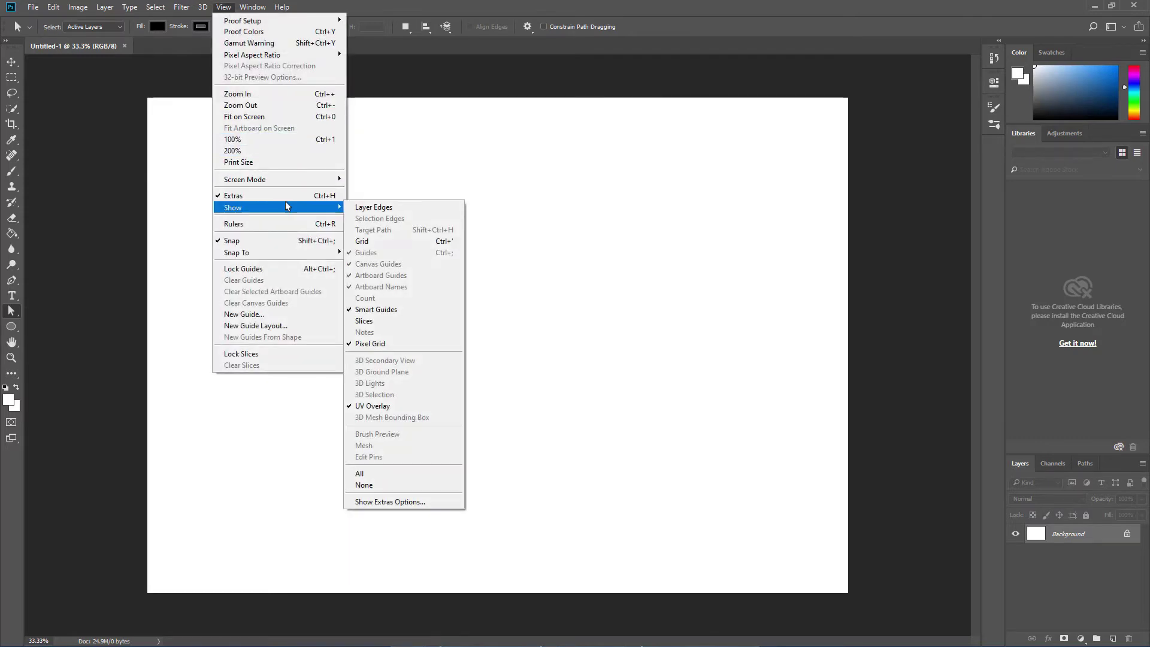
pyautogui.click(420, 241)
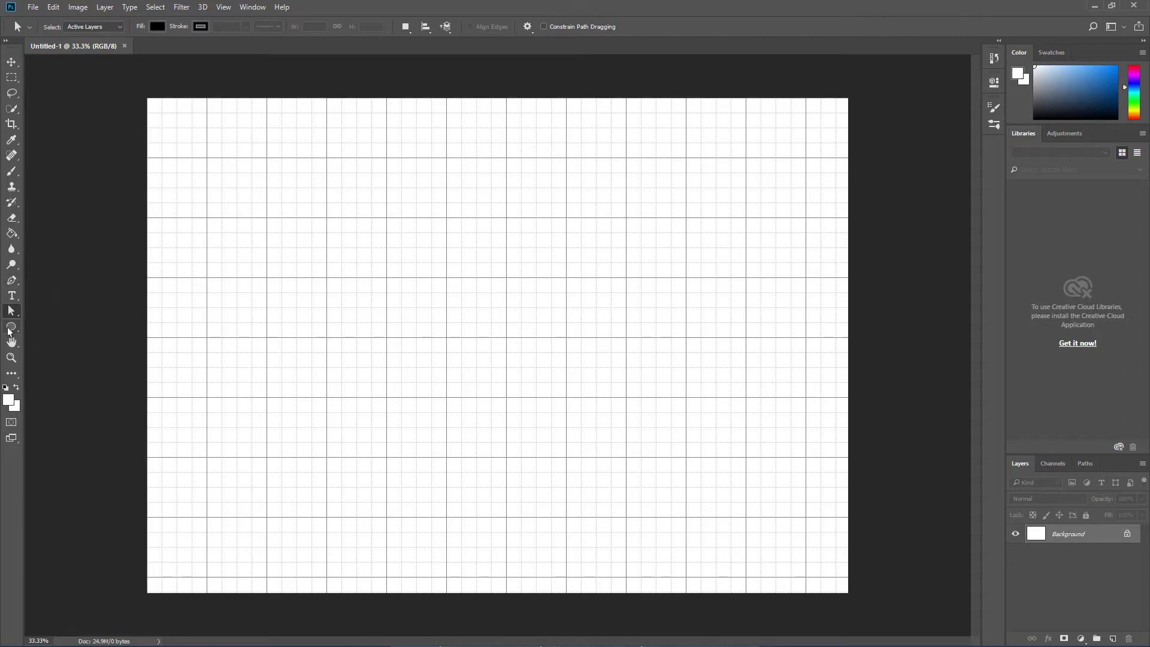
pyautogui.moveTo(9, 330); pyautogui.dragTo(79, 334)
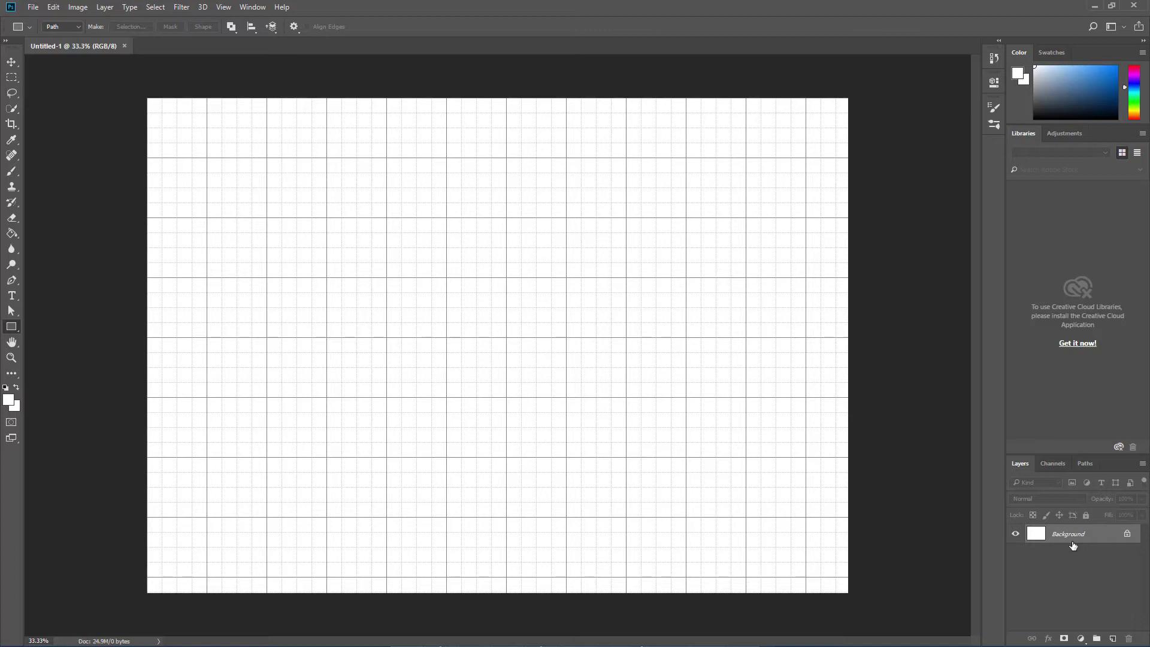
# Step: Add a new layer above the background and rename it "Warna Samping"
pyautogui.click(1112, 639)
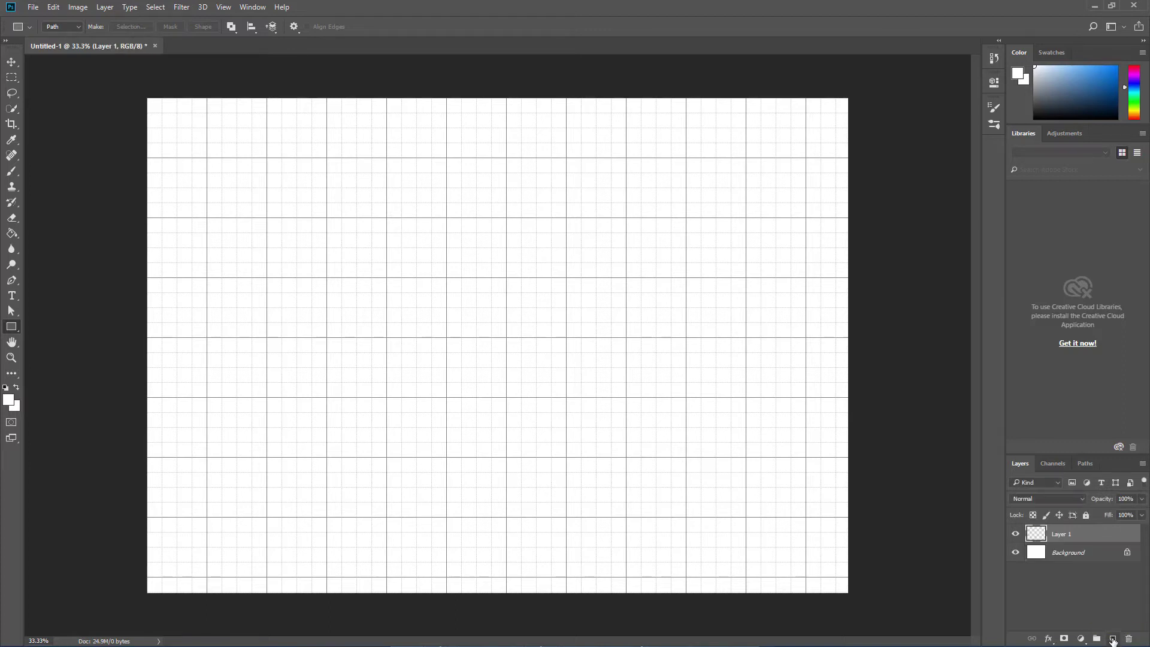
pyautogui.doubleClick(1065, 537)
pyautogui.write('Warna Samping')
pyautogui.press('Return')
# Step: Draw a closed rectangular path with the Pen tool in Path mode, covering the canvas's two leftmost major grid columns over the full height
pyautogui.click(12, 280)
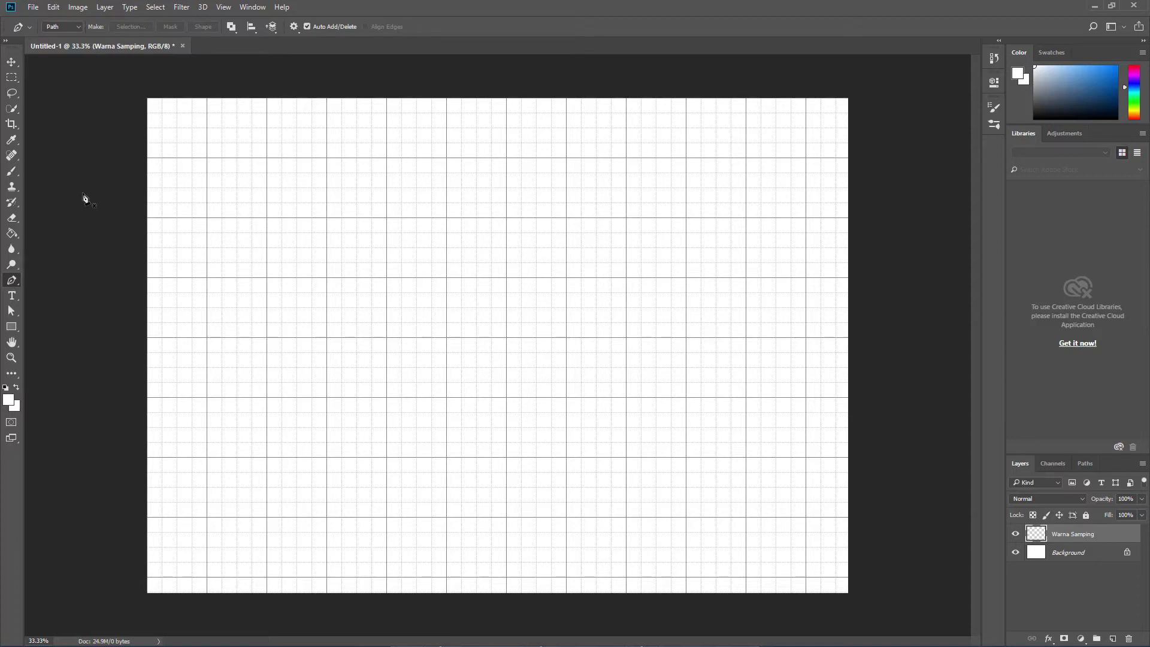
pyautogui.click(78, 29)
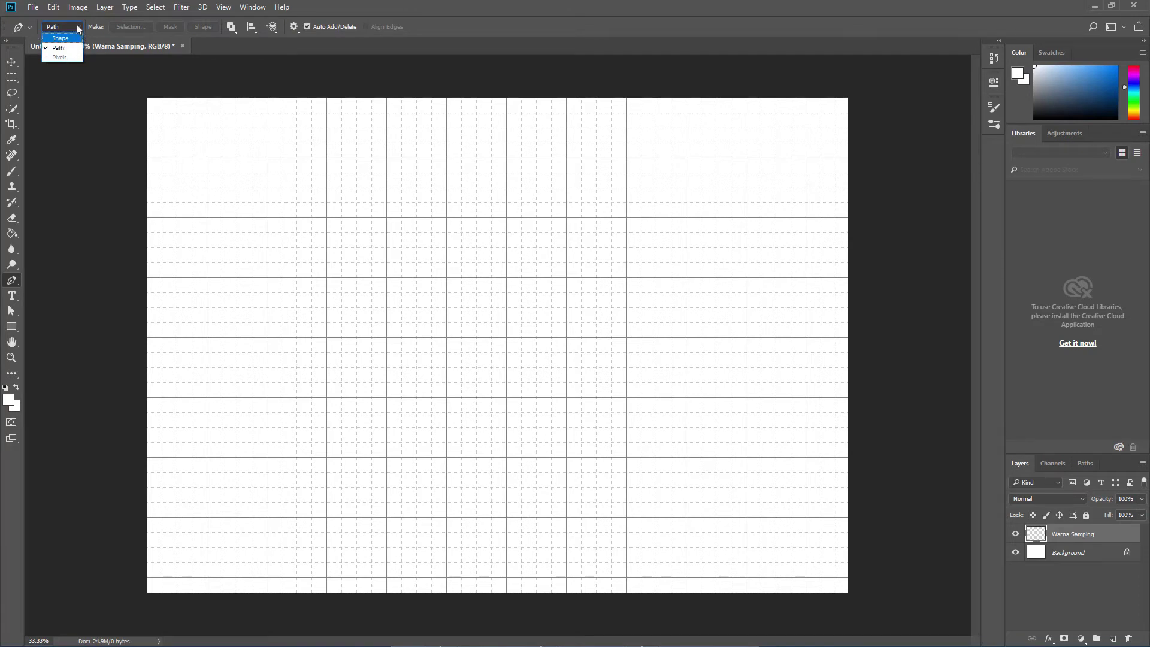
pyautogui.click(80, 28)
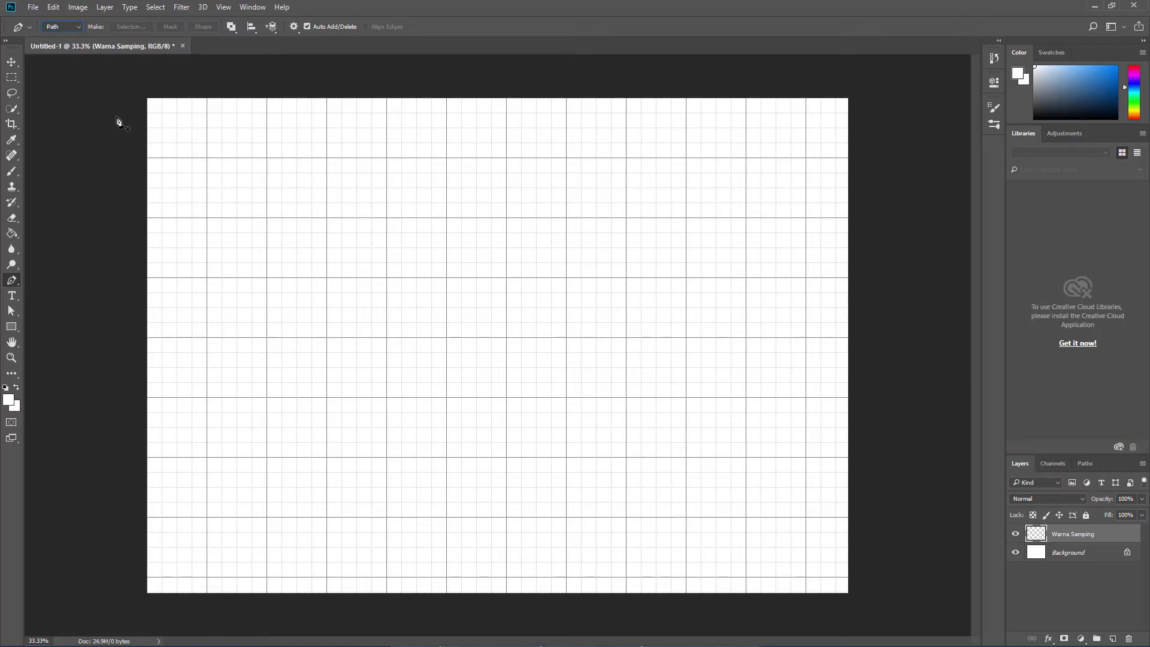
pyautogui.click(145, 98)
pyautogui.click(267, 600)
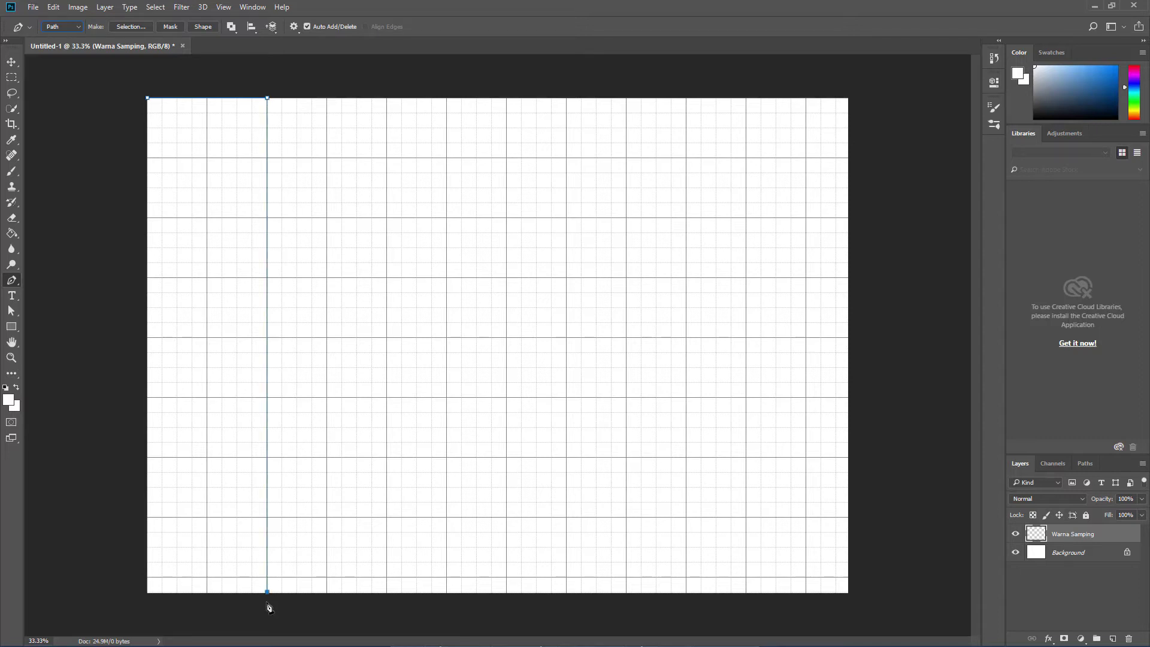
pyautogui.click(150, 599)
pyautogui.click(149, 100)
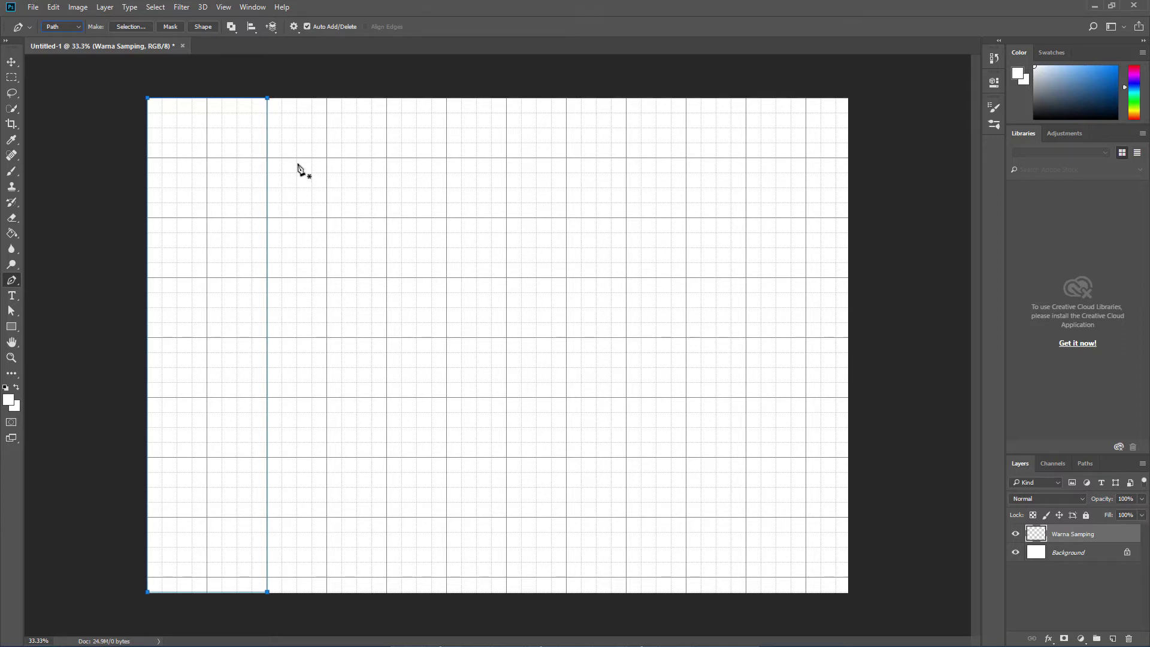
# Step: Add an anchor point midway on the path's right edge, move it two major grid squares outward and lengthen both its handles into a smooth curve
pyautogui.click(267, 297)
pyautogui.click(267, 339)
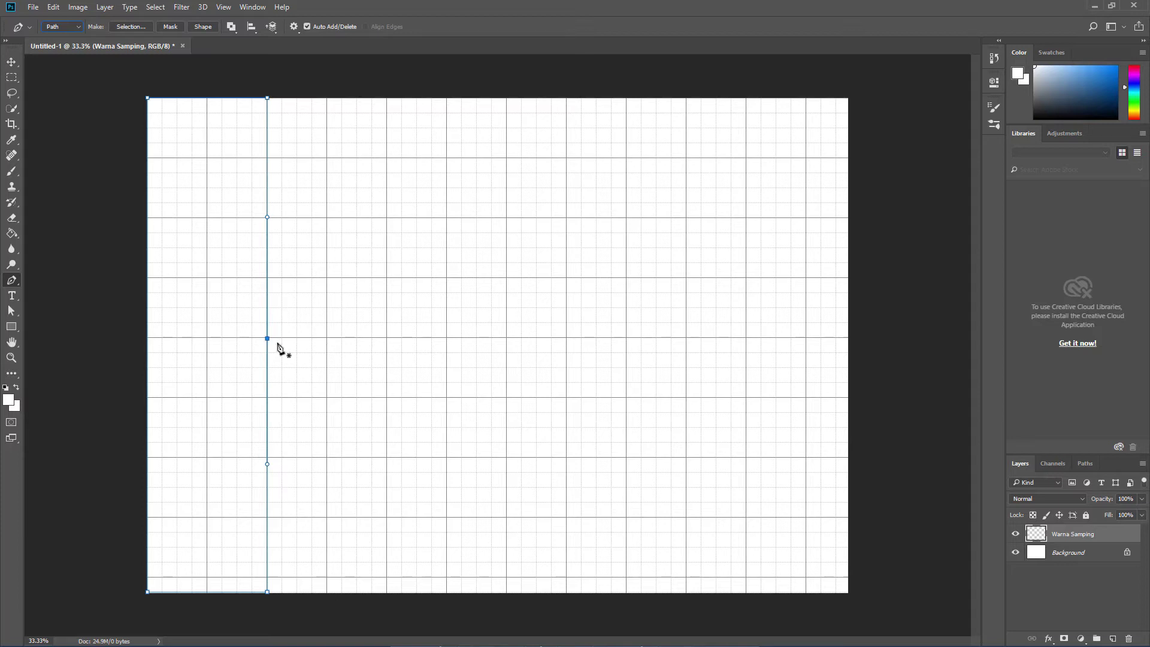
pyautogui.click(11, 312)
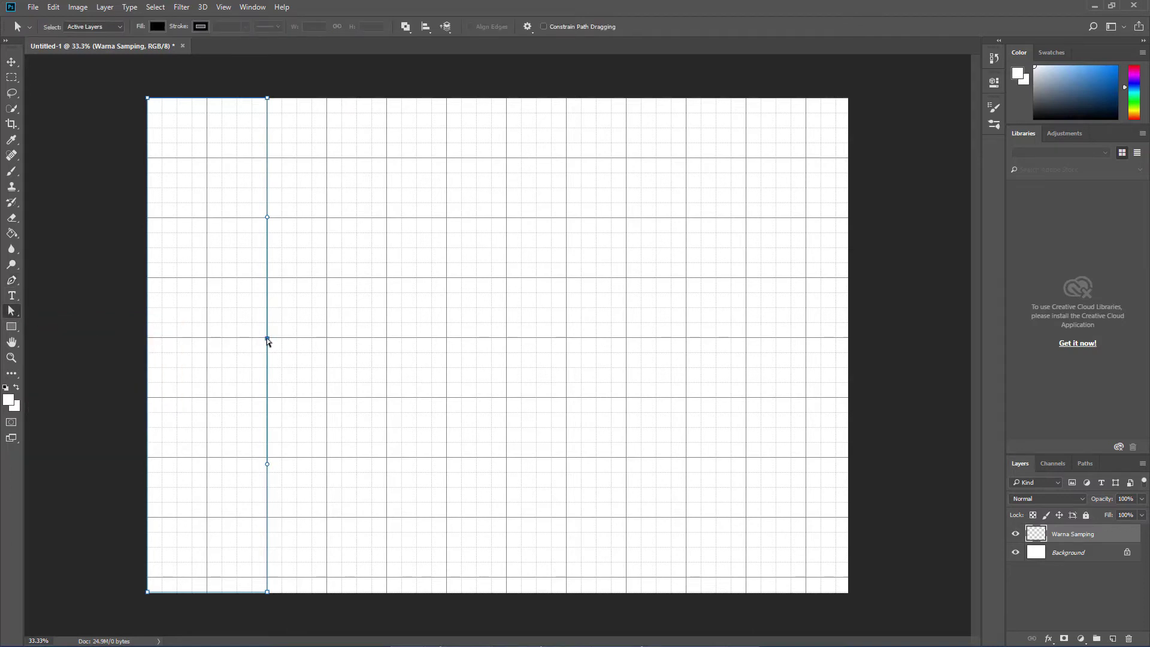
pyautogui.moveTo(267, 339); pyautogui.dragTo(328, 339)
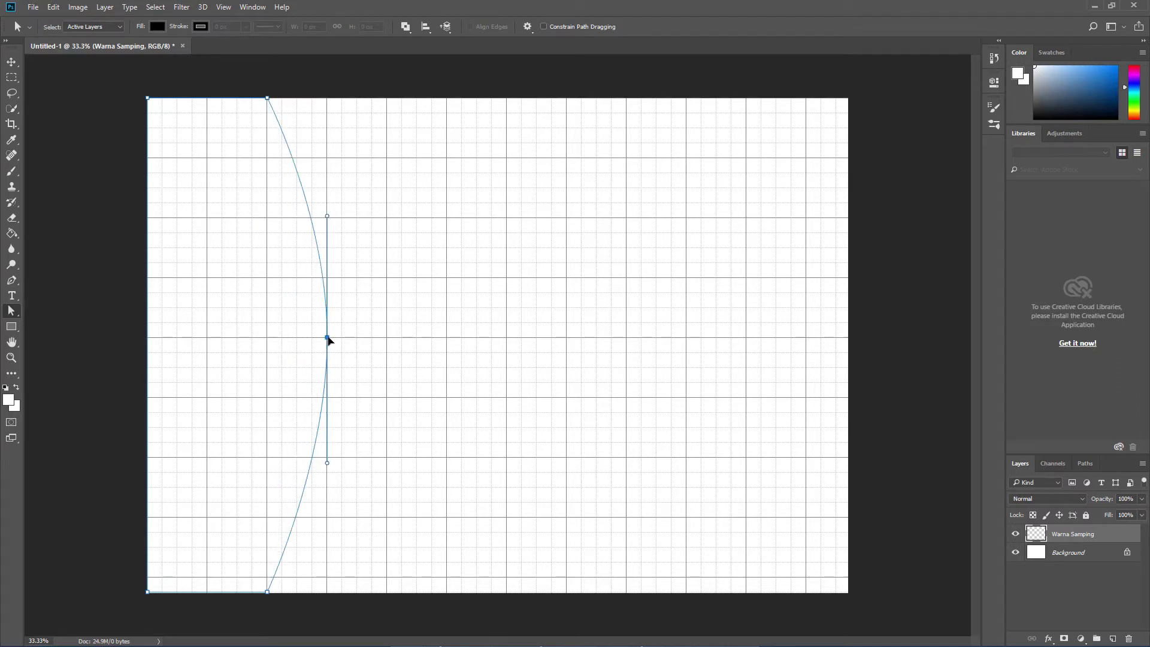
pyautogui.moveTo(328, 340); pyautogui.dragTo(385, 339)
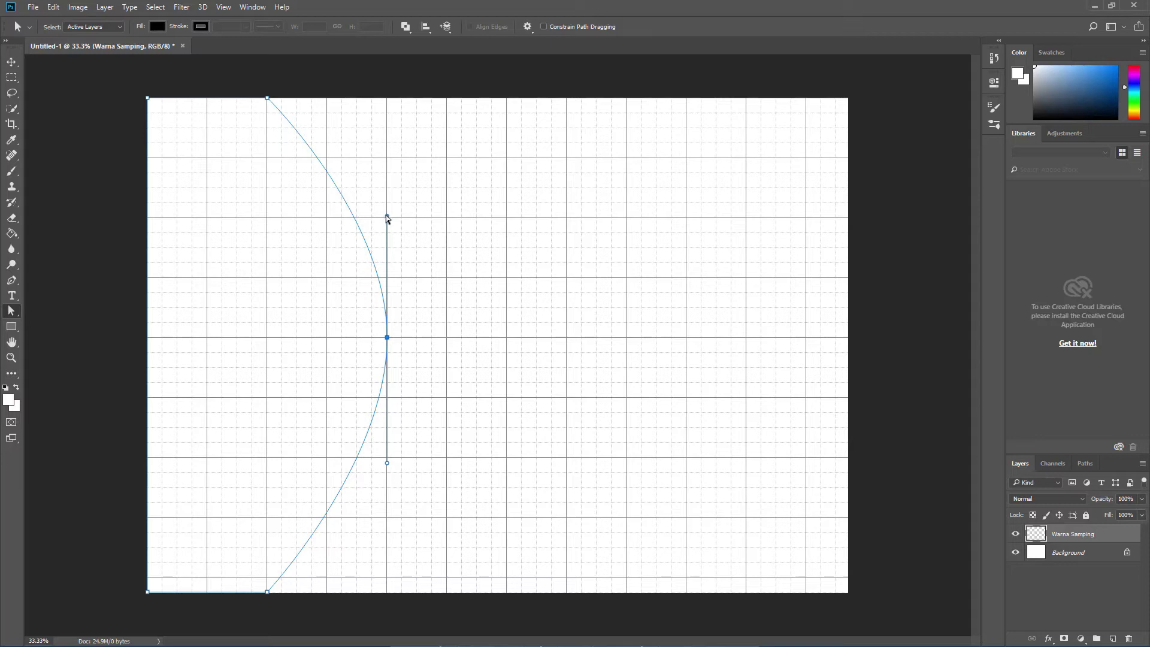
pyautogui.moveTo(386, 215); pyautogui.dragTo(387, 173)
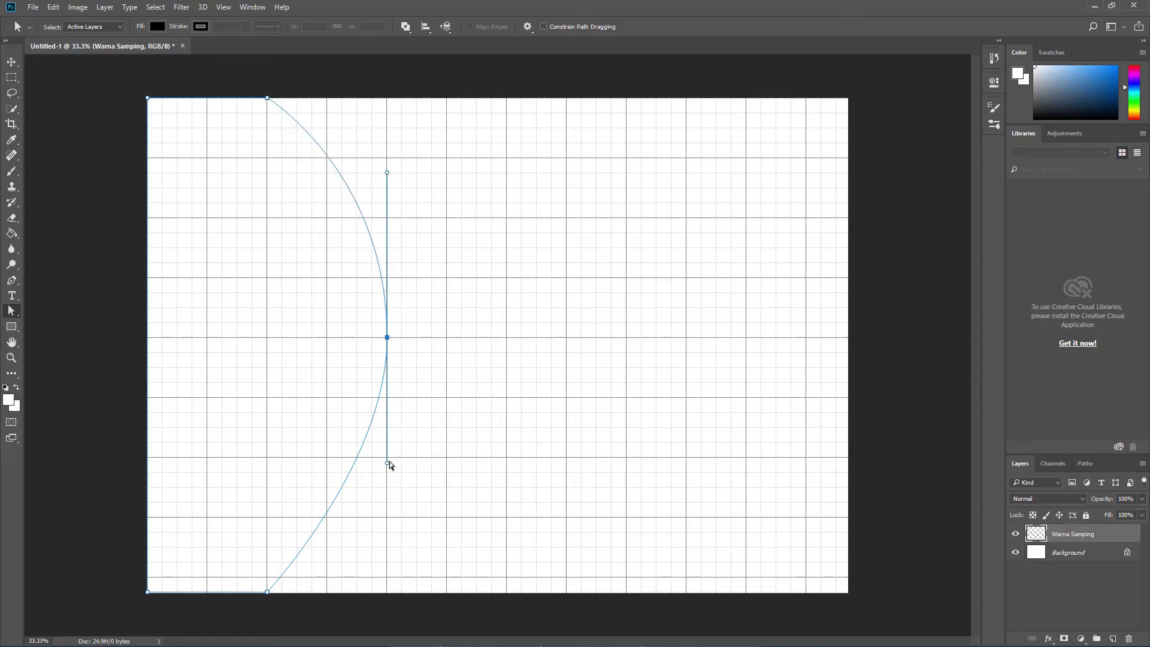
pyautogui.moveTo(387, 463); pyautogui.dragTo(387, 502)
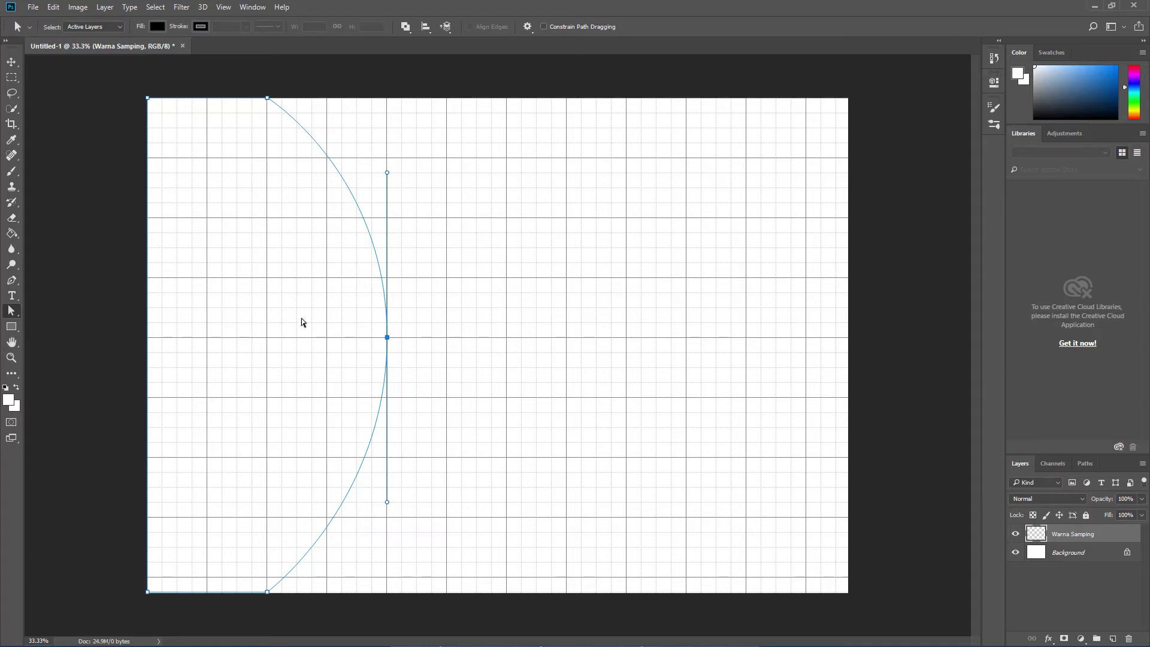
# Step: Convert the curved path into a new anti-aliased selection with a feather radius of 0 pixels
pyautogui.rightClick(271, 308)
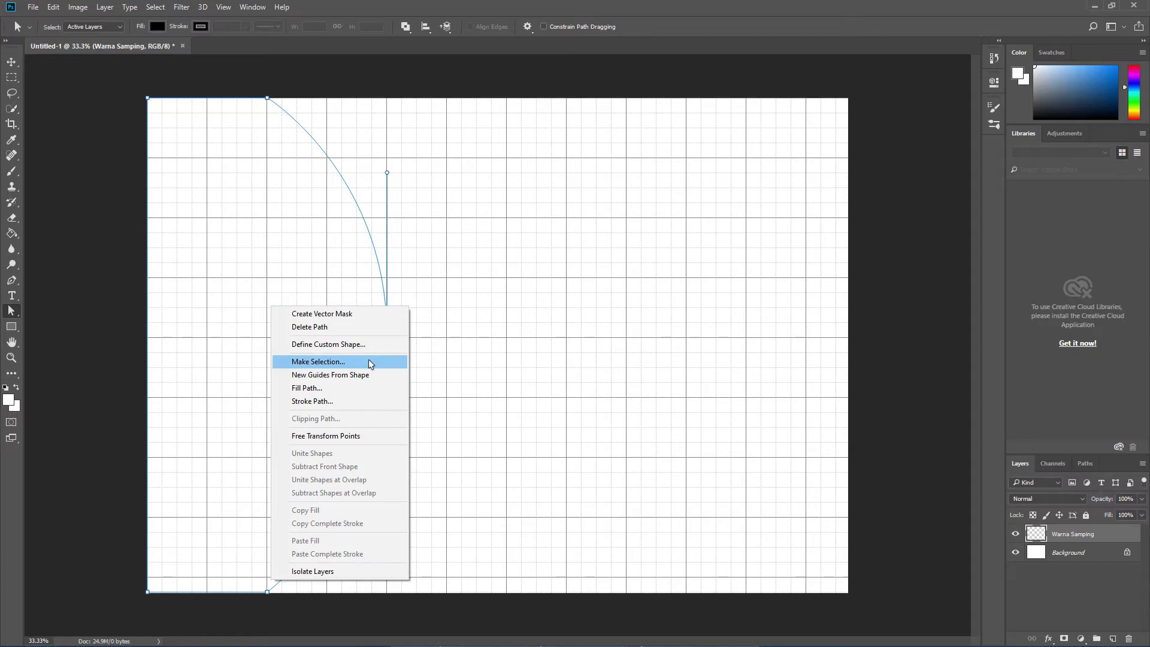
pyautogui.click(425, 289)
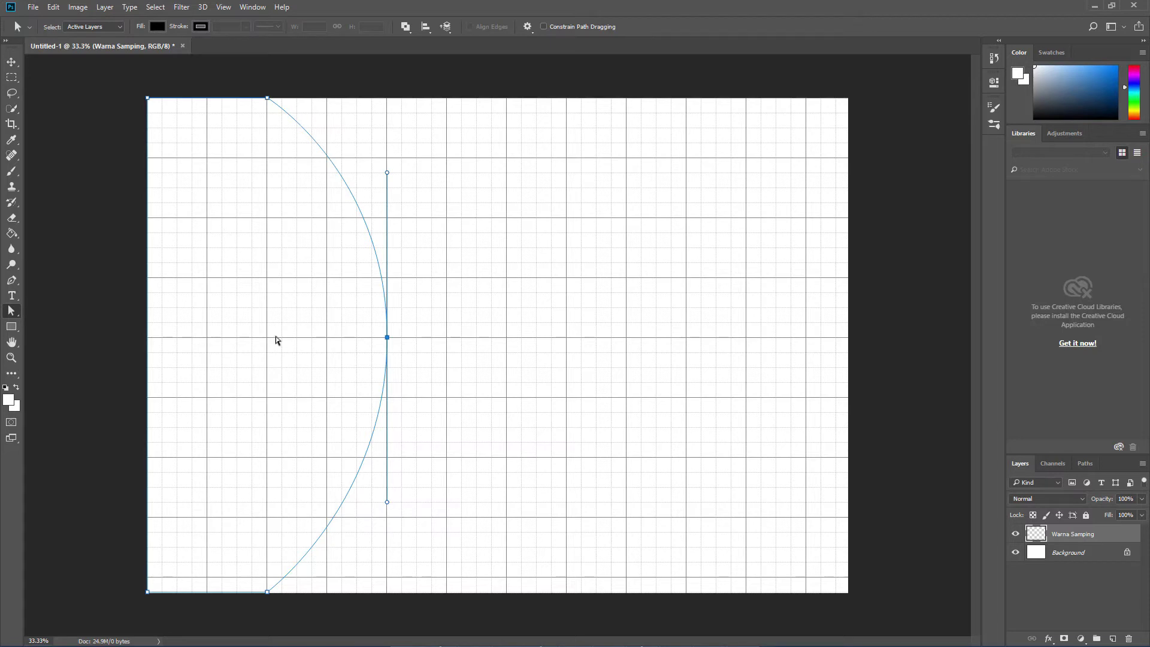
pyautogui.rightClick(250, 293)
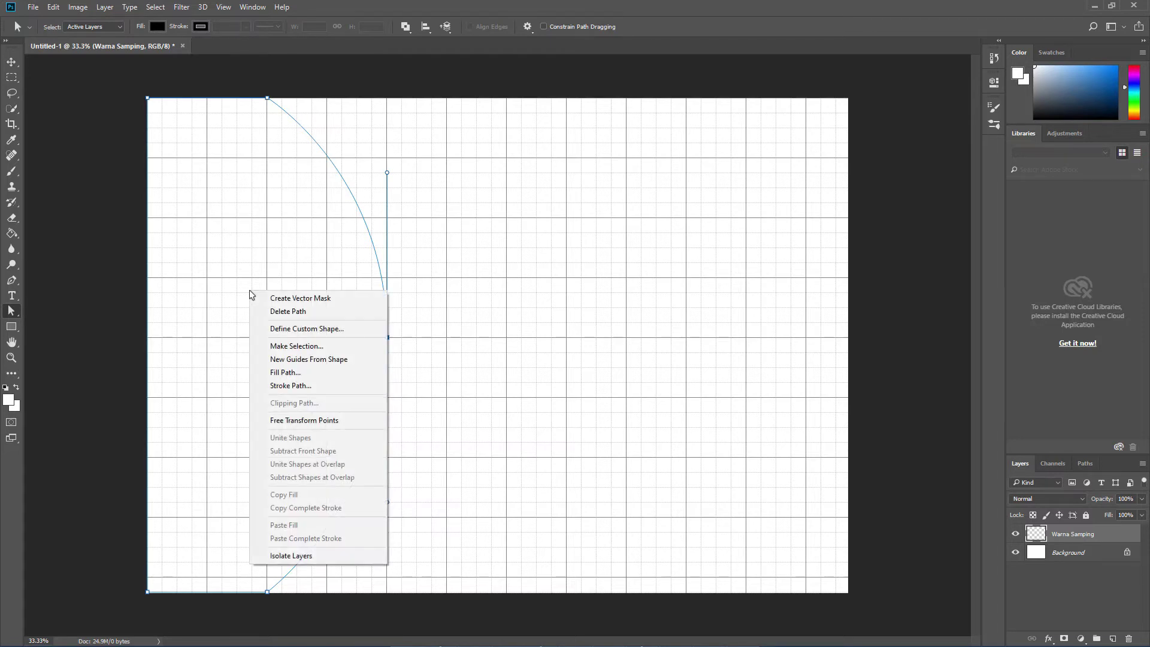
pyautogui.click(348, 351)
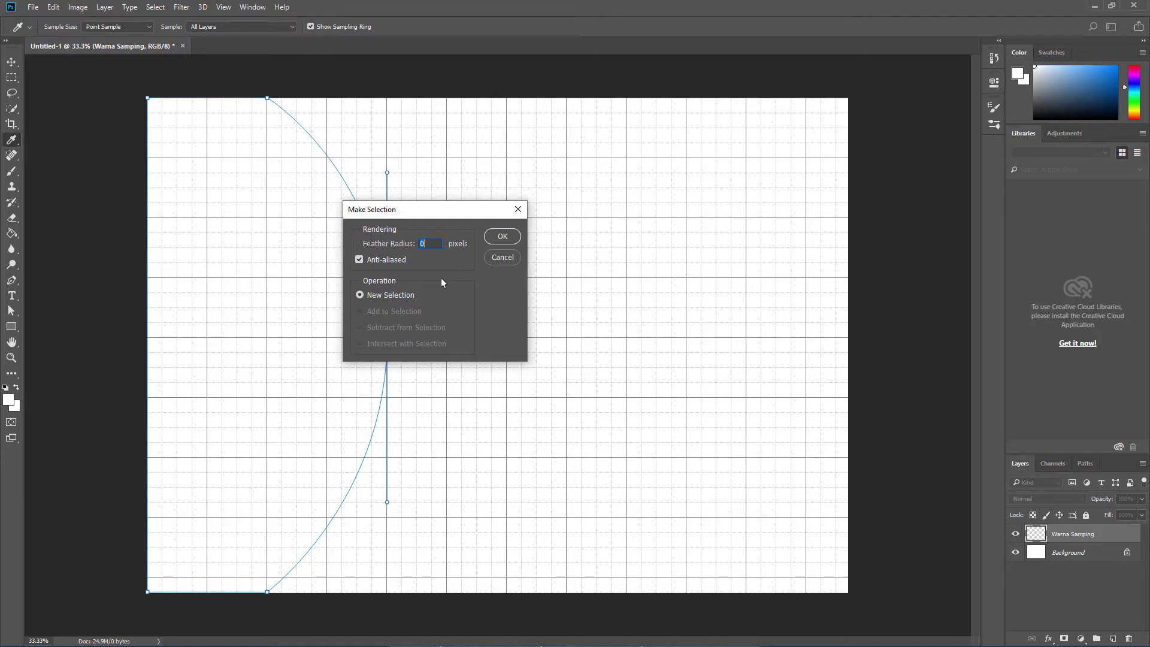
pyautogui.click(502, 238)
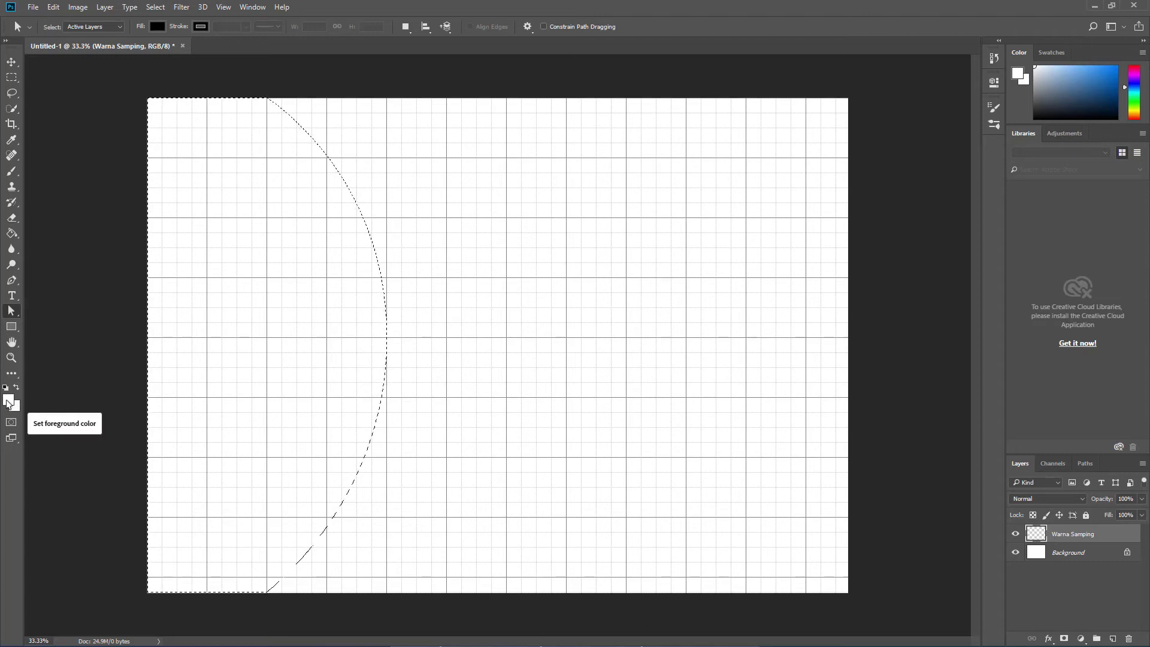
# Step: Set the foreground color to dark blue 013366
pyautogui.click(9, 402)
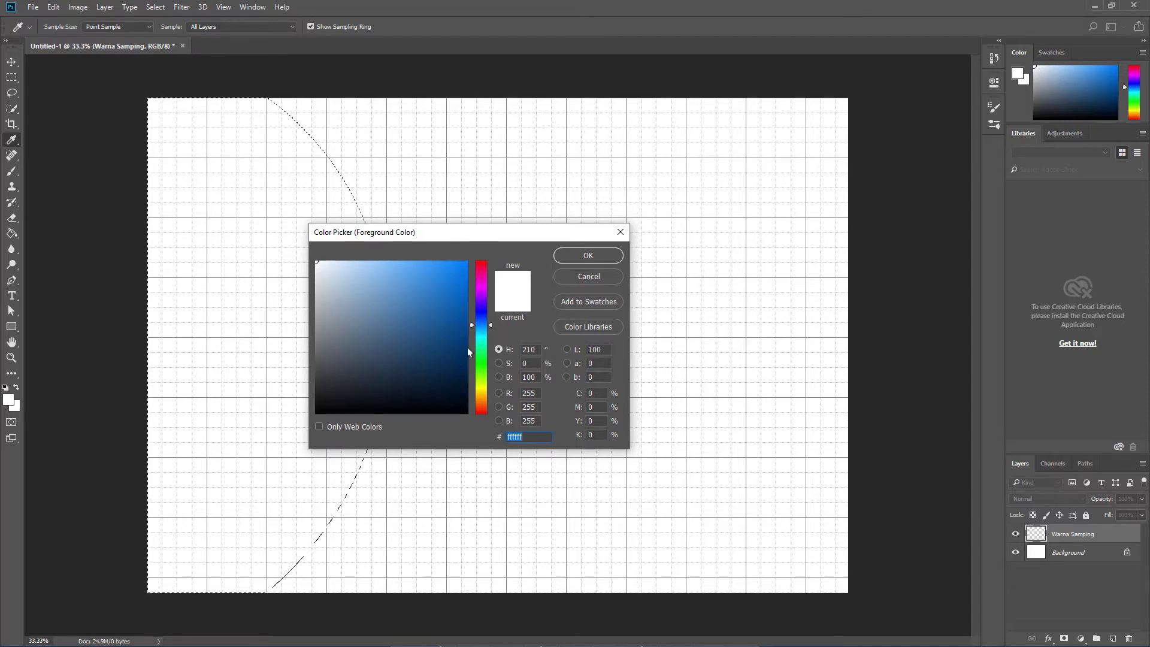
pyautogui.moveTo(459, 344); pyautogui.dragTo(463, 353)
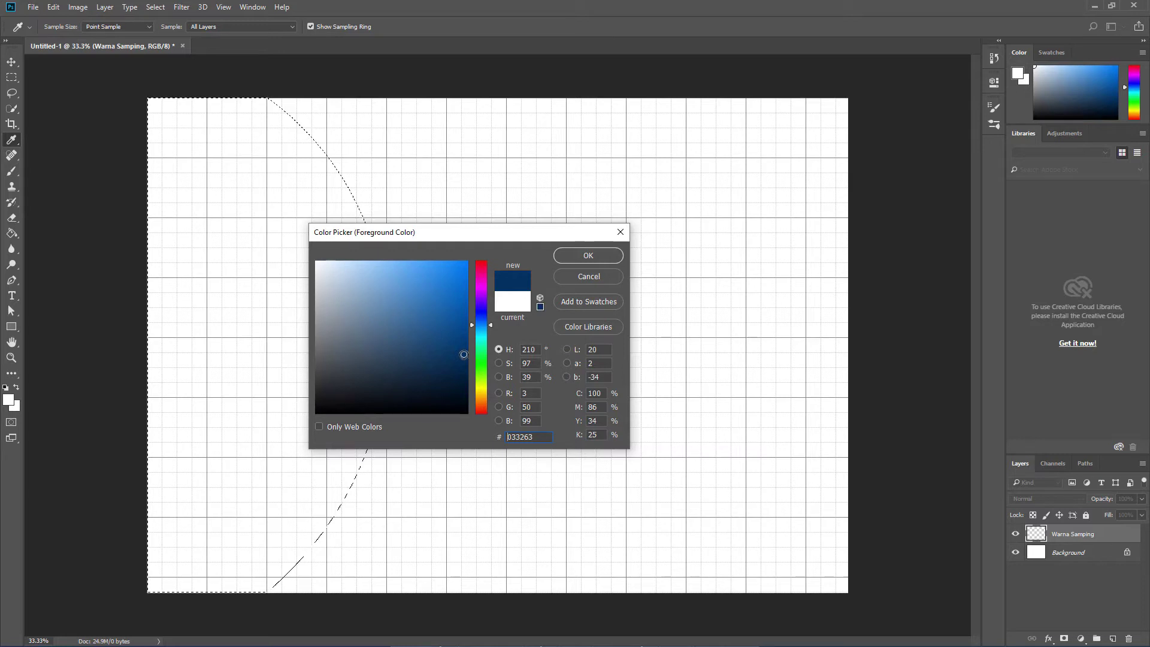
pyautogui.click(467, 352)
pyautogui.moveTo(539, 439); pyautogui.dragTo(503, 437)
pyautogui.click(531, 393)
pyautogui.click(535, 407)
pyautogui.click(587, 255)
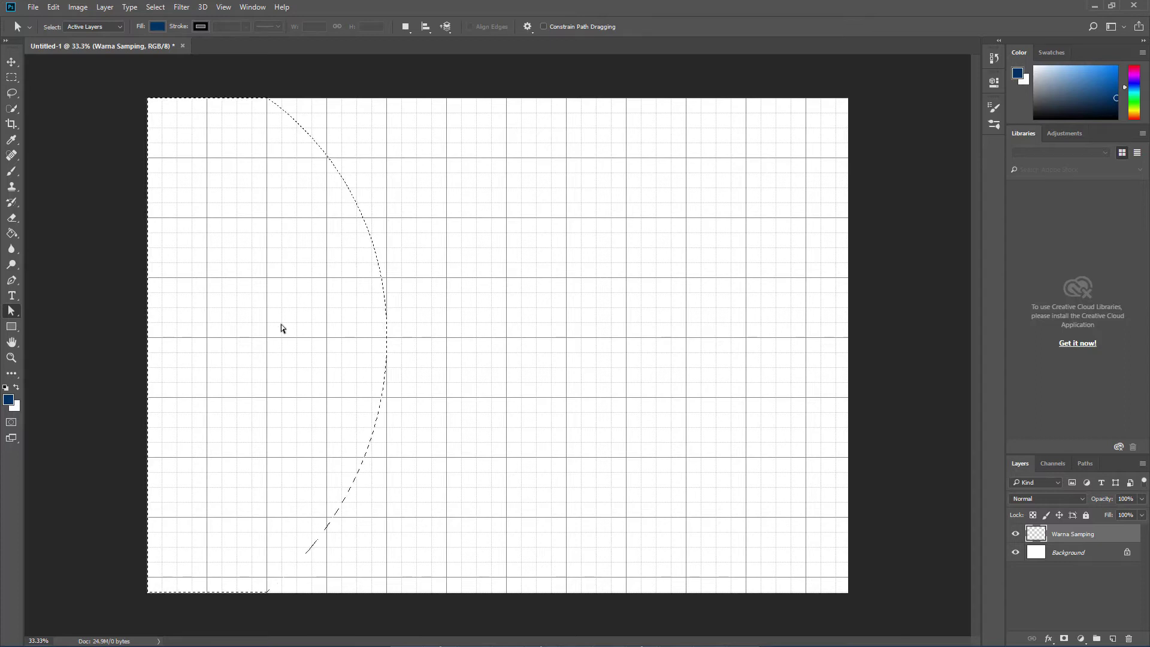
# Step: Fill the curved selection on the "Warna Samping" layer with the dark blue foreground color
pyautogui.click(12, 233)
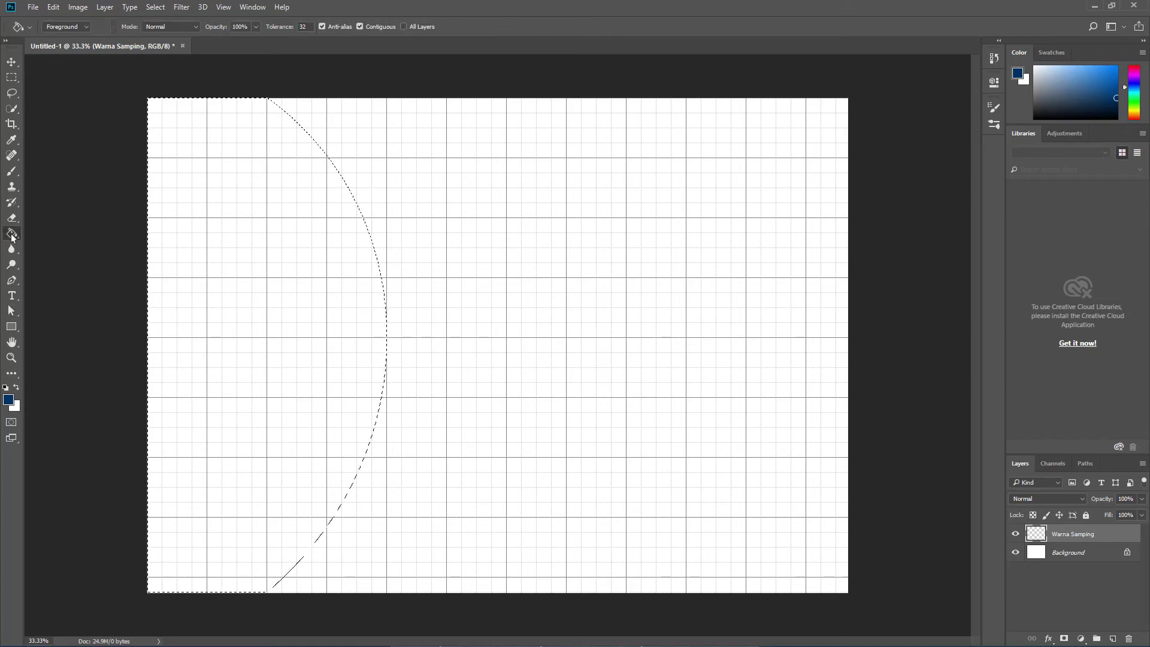
pyautogui.click(274, 293)
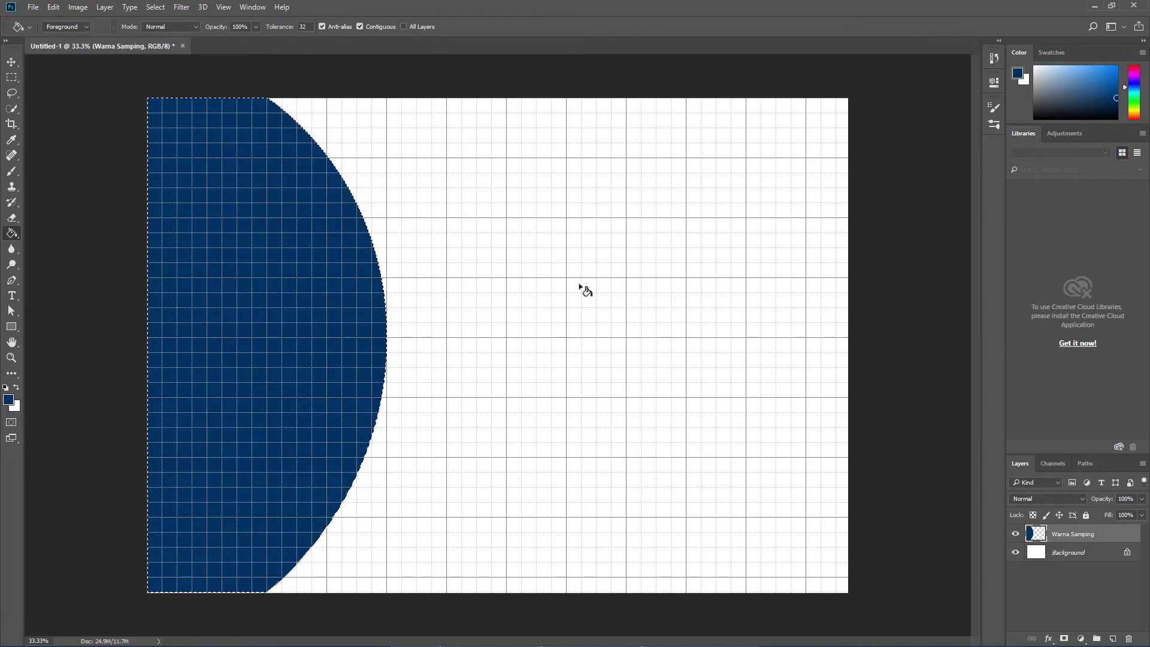
pyautogui.hotkey('ctrl', 'z')
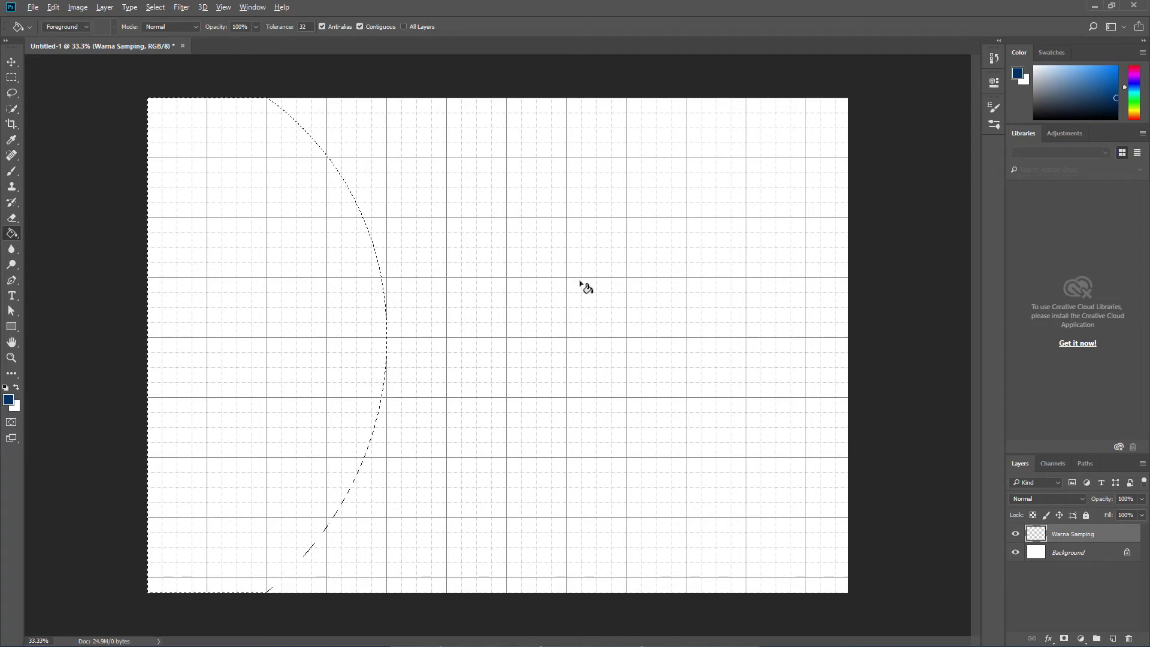
pyautogui.hotkey('alt', 'BackSpace')
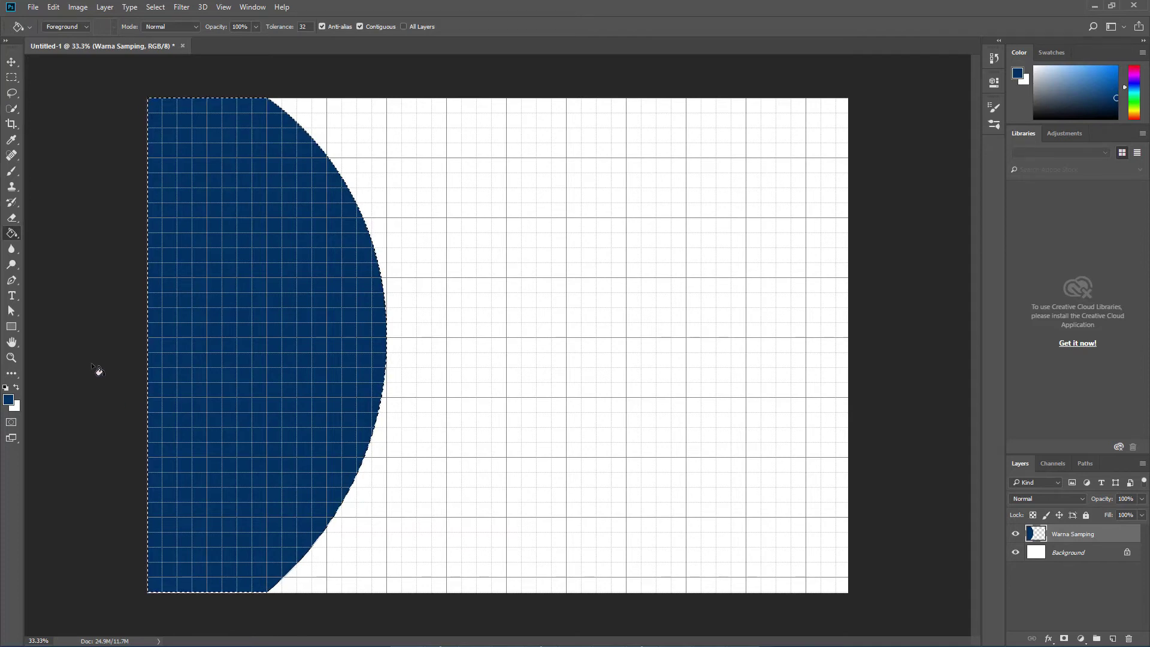
# Step: Free-transform the blue shape to 100.20% height so its lower edge meets the canvas bottom, and commit it
pyautogui.hotkey('ctrl', 't')
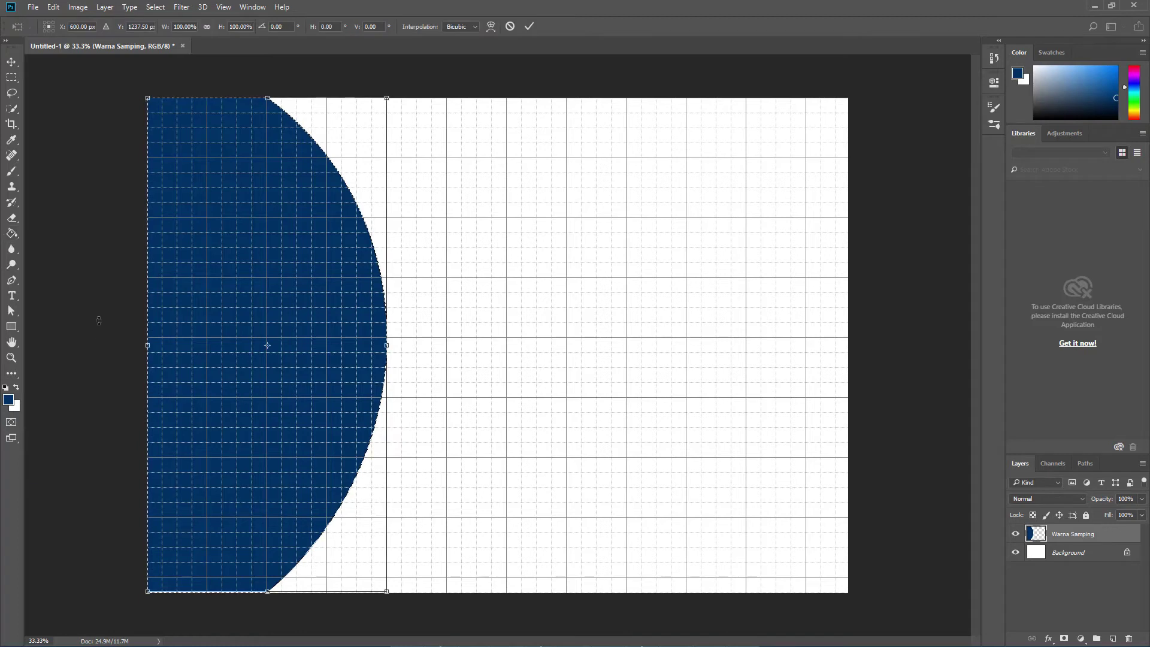
pyautogui.click(57, 10)
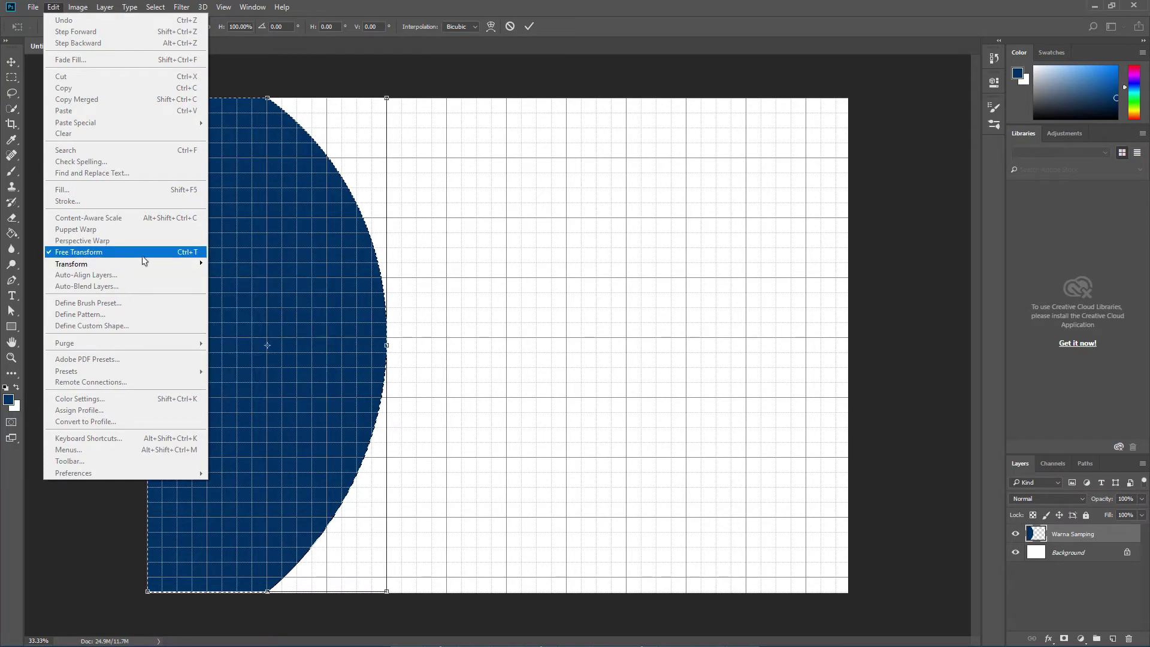
pyautogui.click(570, 47)
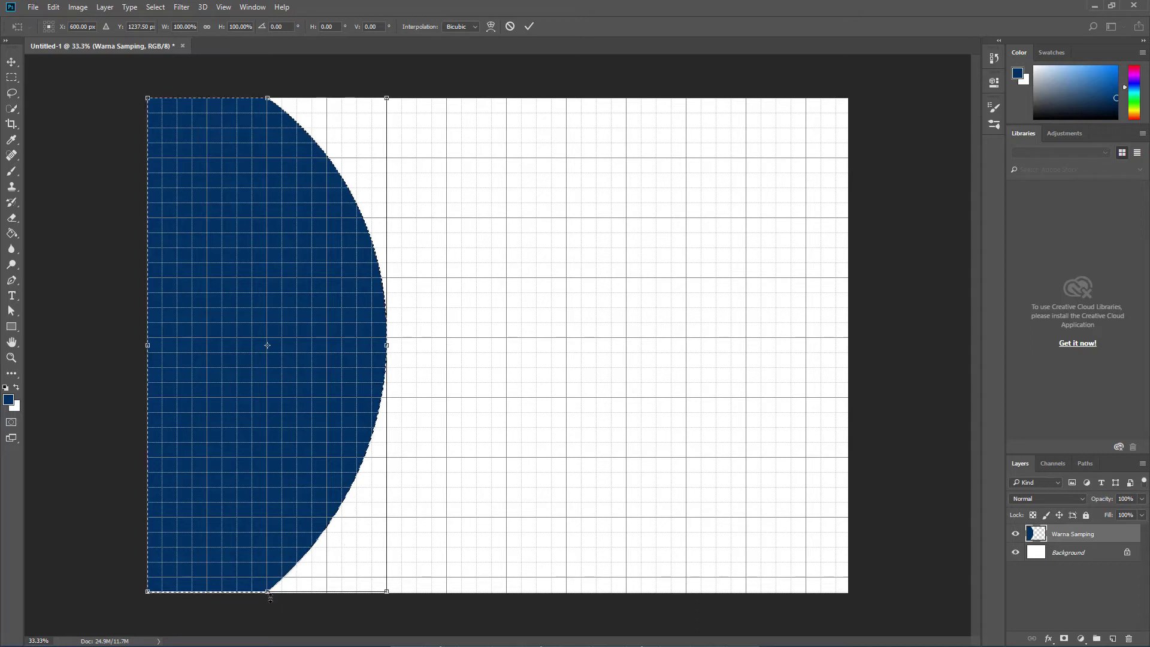
pyautogui.moveTo(267, 592); pyautogui.dragTo(268, 593)
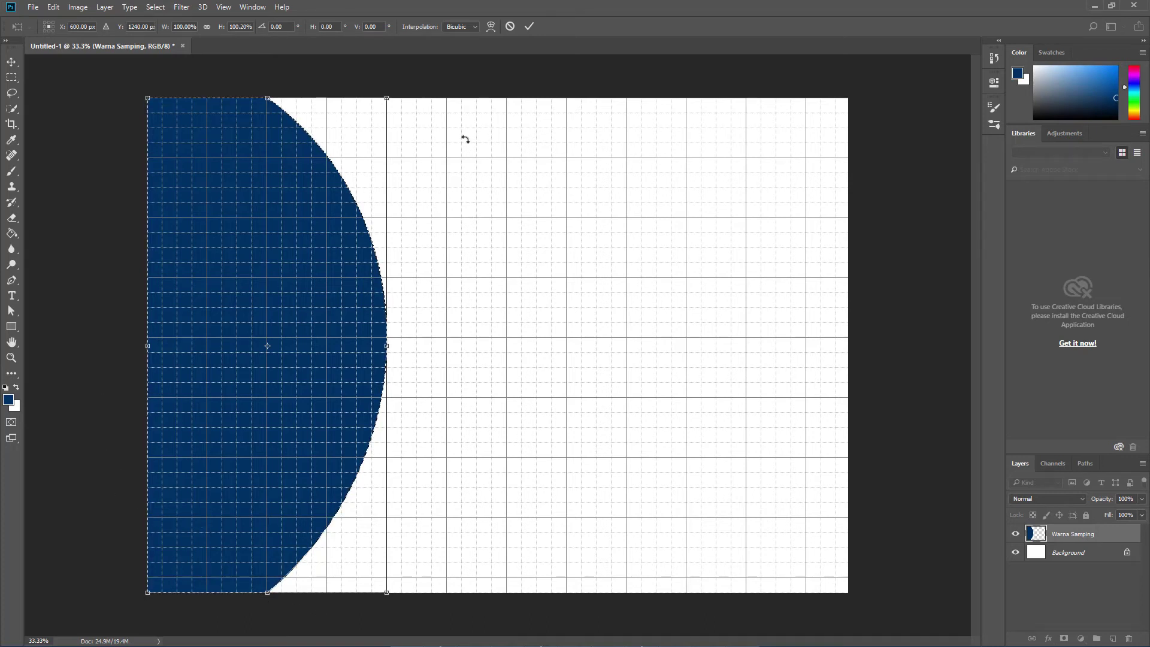
pyautogui.click(529, 27)
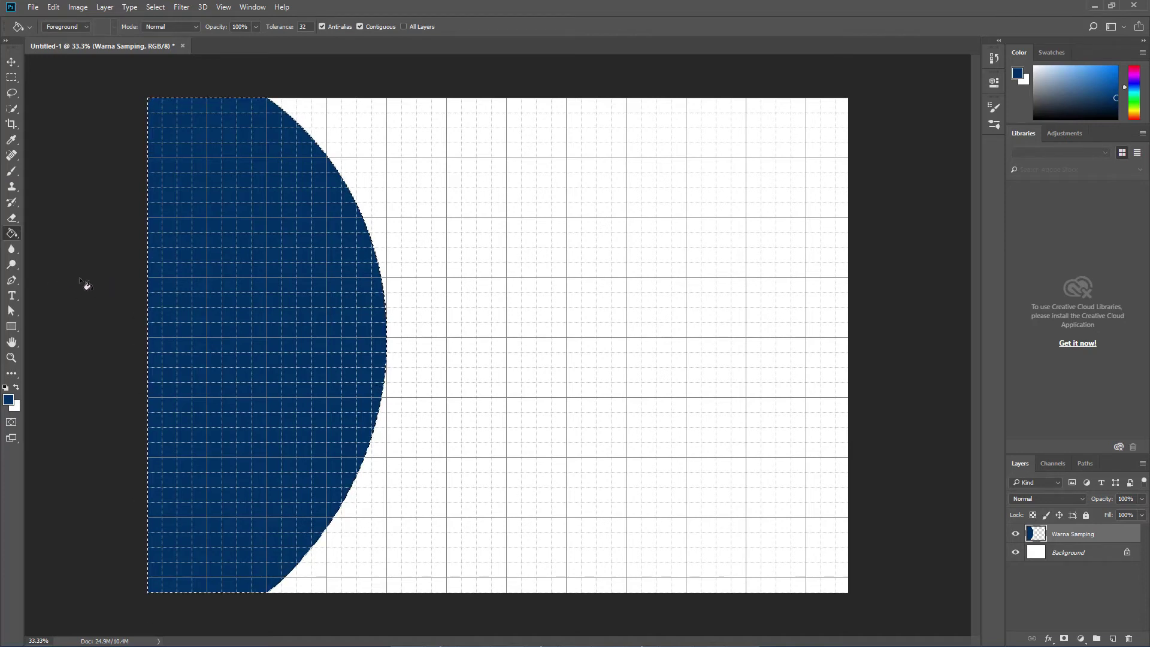
# Step: Deselect the curved selection around the blue shape
pyautogui.hotkey('ctrl', 'd')
pyautogui.hotkey('ctrl', 'z')
pyautogui.click(155, 6)
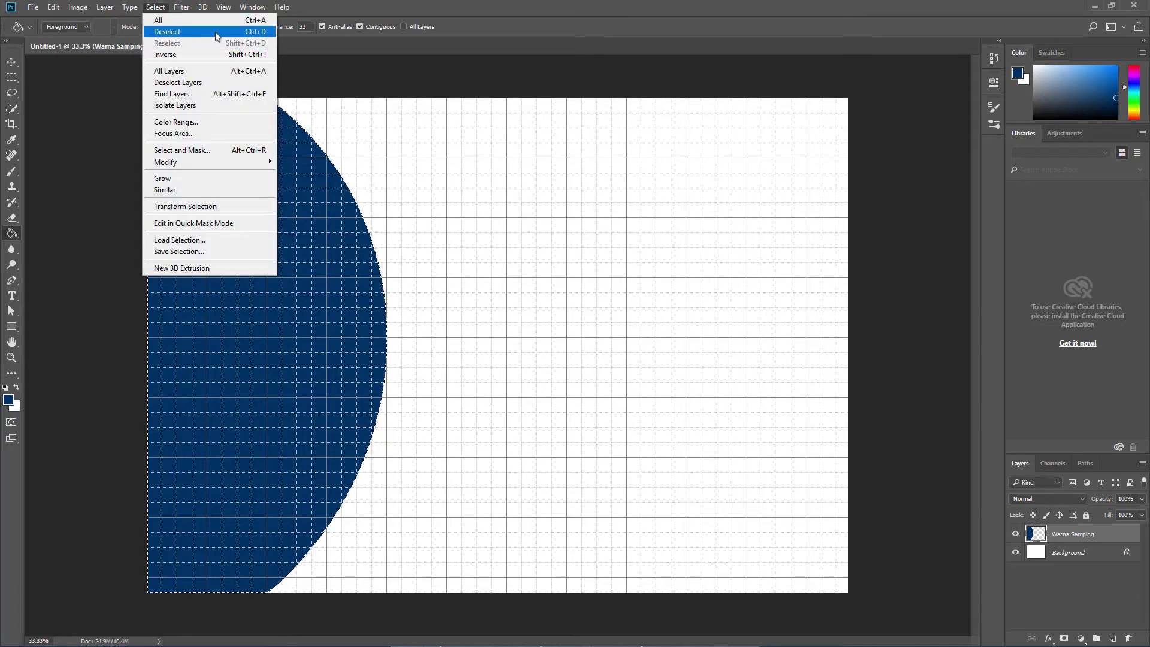
pyautogui.click(217, 32)
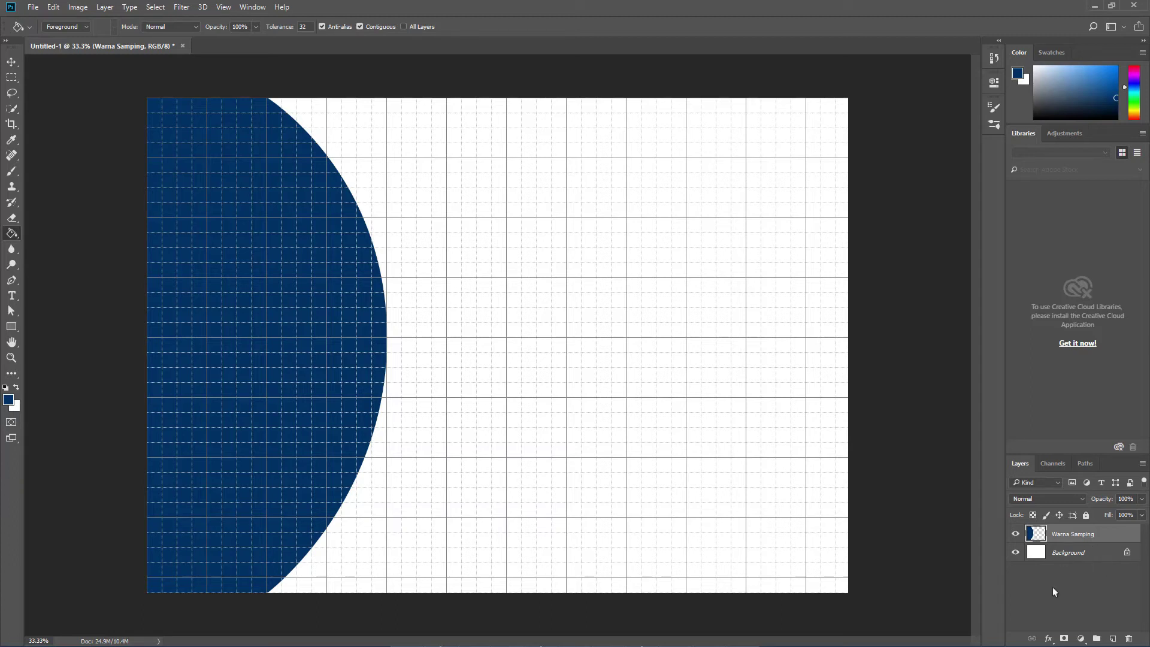
# Step: Duplicate the "Warna Samping" layer within the same document as "Warna Samping copy"
pyautogui.rightClick(1069, 537)
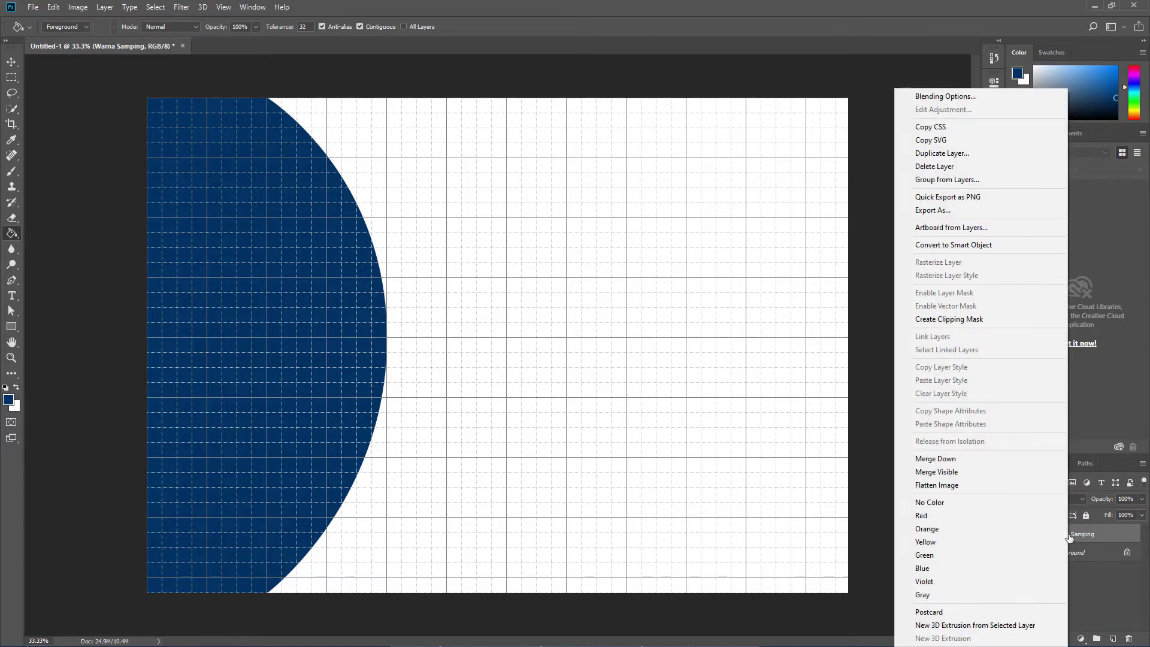
pyautogui.click(985, 154)
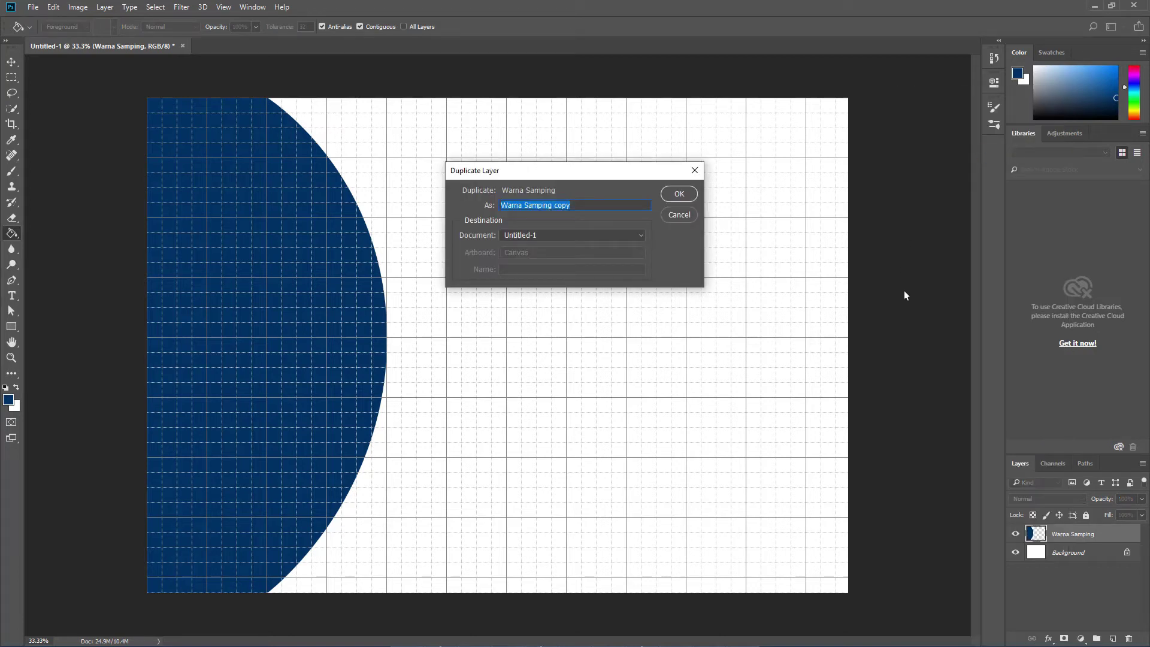
pyautogui.click(679, 216)
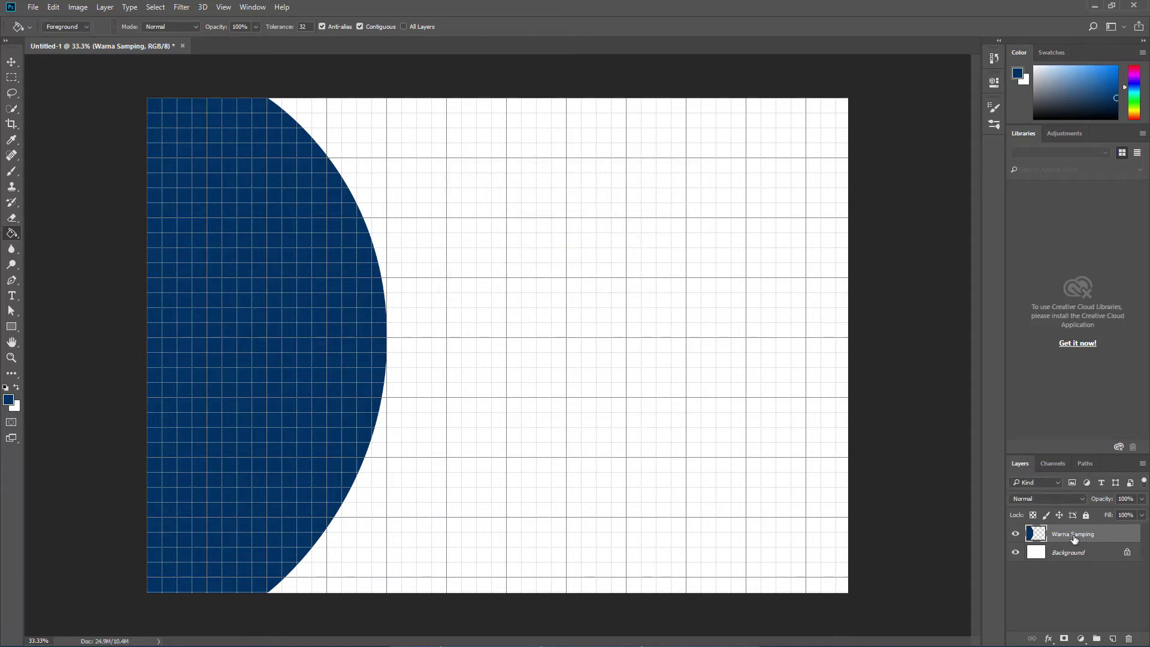
pyautogui.rightClick(1073, 538)
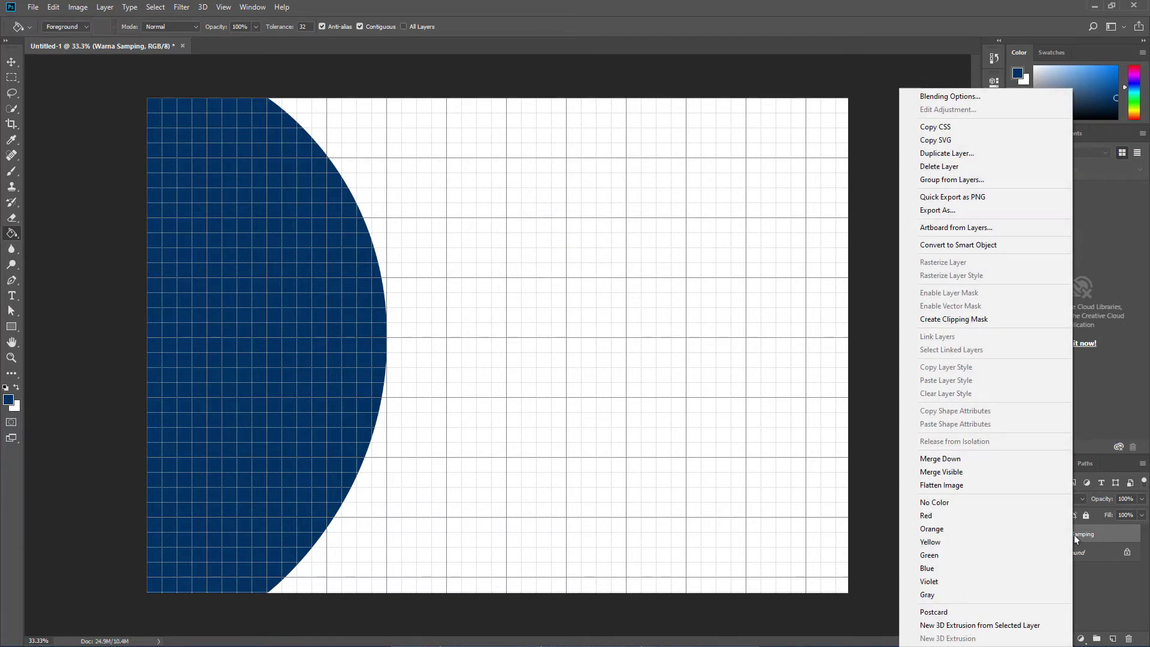
pyautogui.click(959, 154)
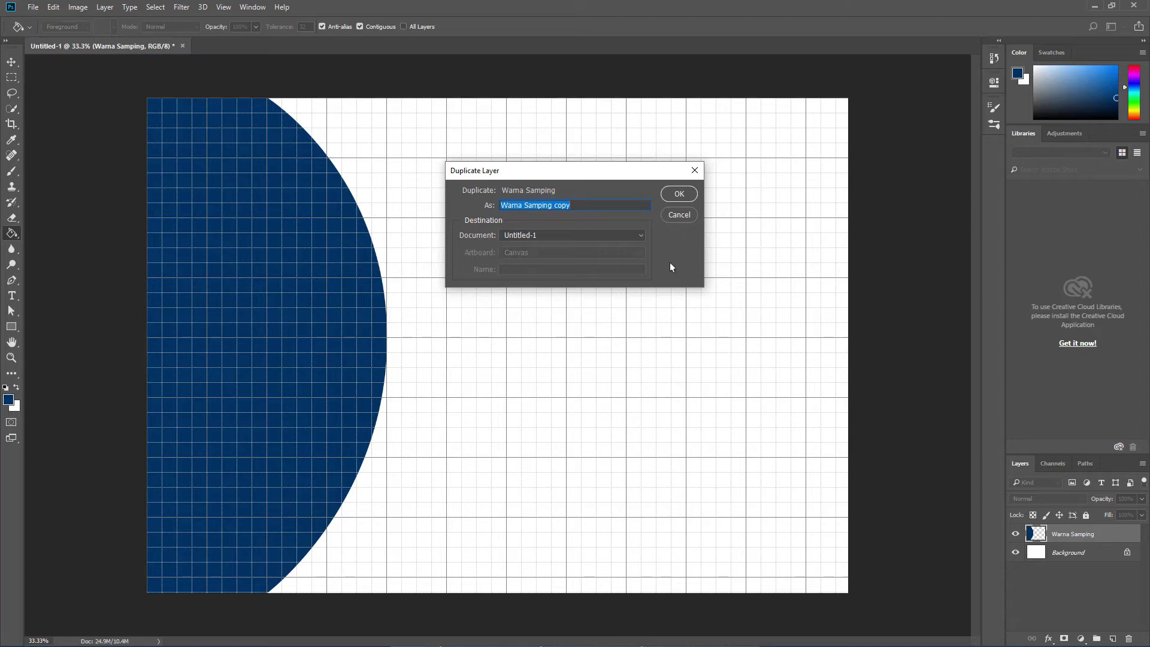
pyautogui.click(676, 197)
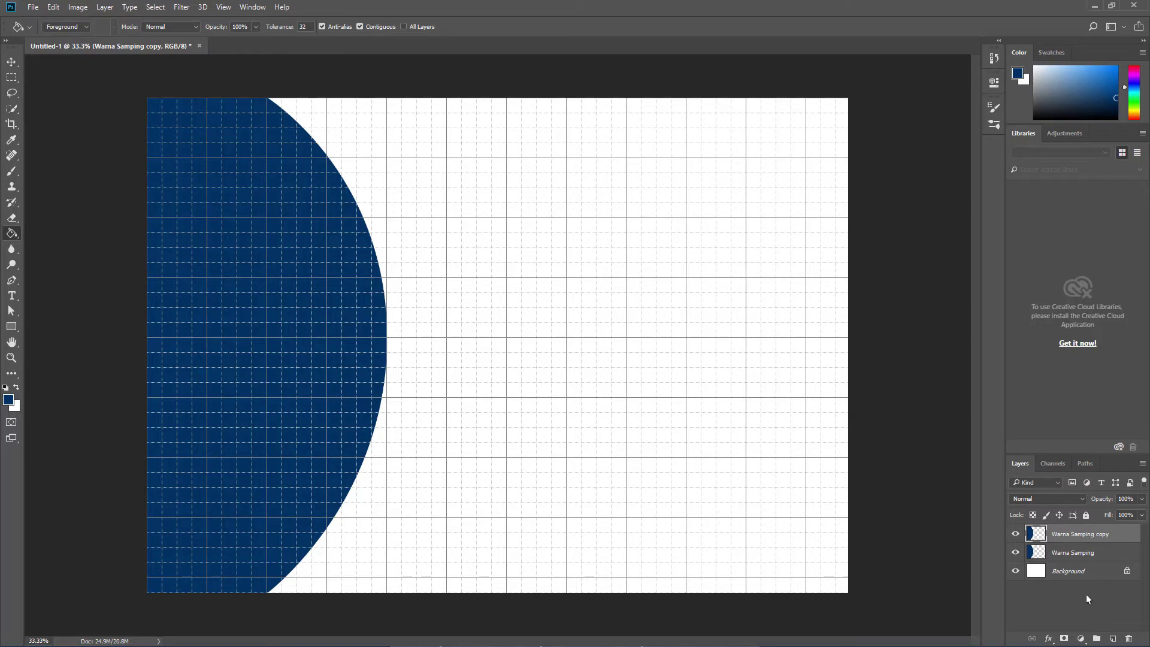
# Step: Stretch the original "Warna Samping" layer outward by one minor grid square to 106.25% width, keeping its left edge fixed, and commit the transform
pyautogui.click(1094, 555)
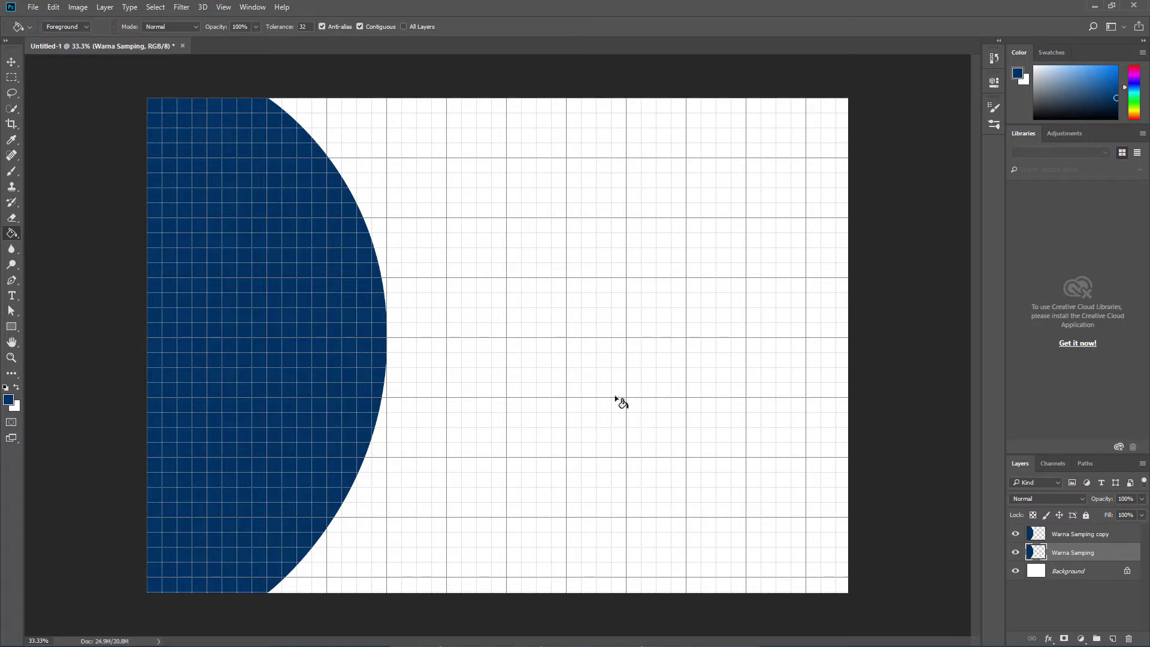
pyautogui.hotkey('ctrl', 't')
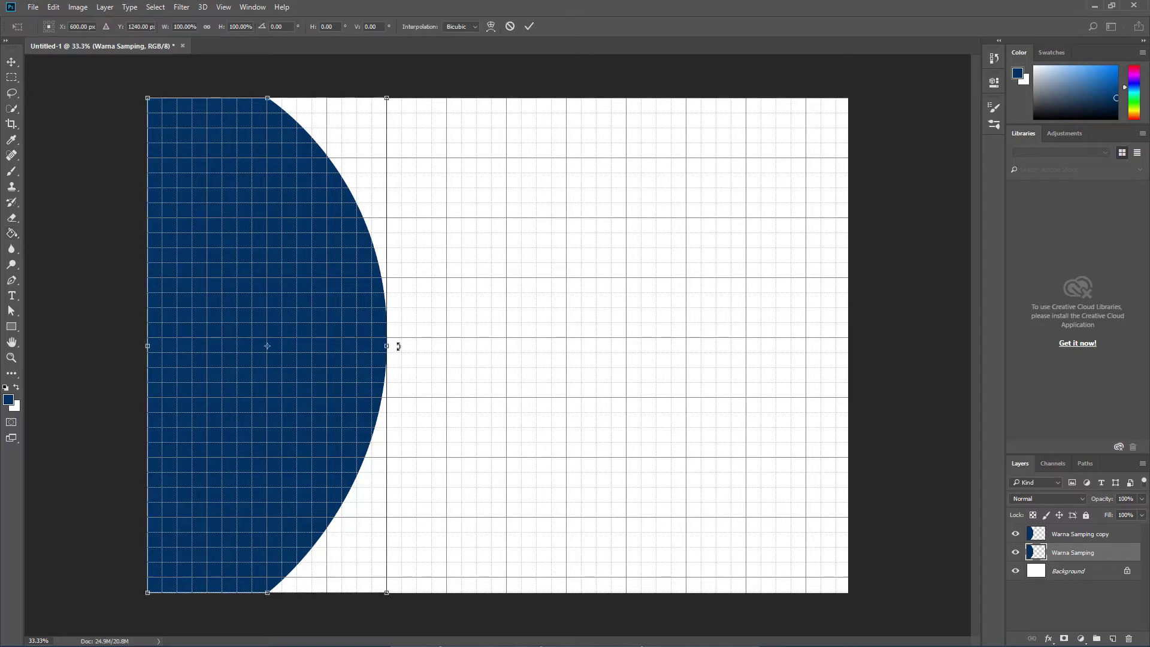
pyautogui.moveTo(393, 346); pyautogui.dragTo(403, 345)
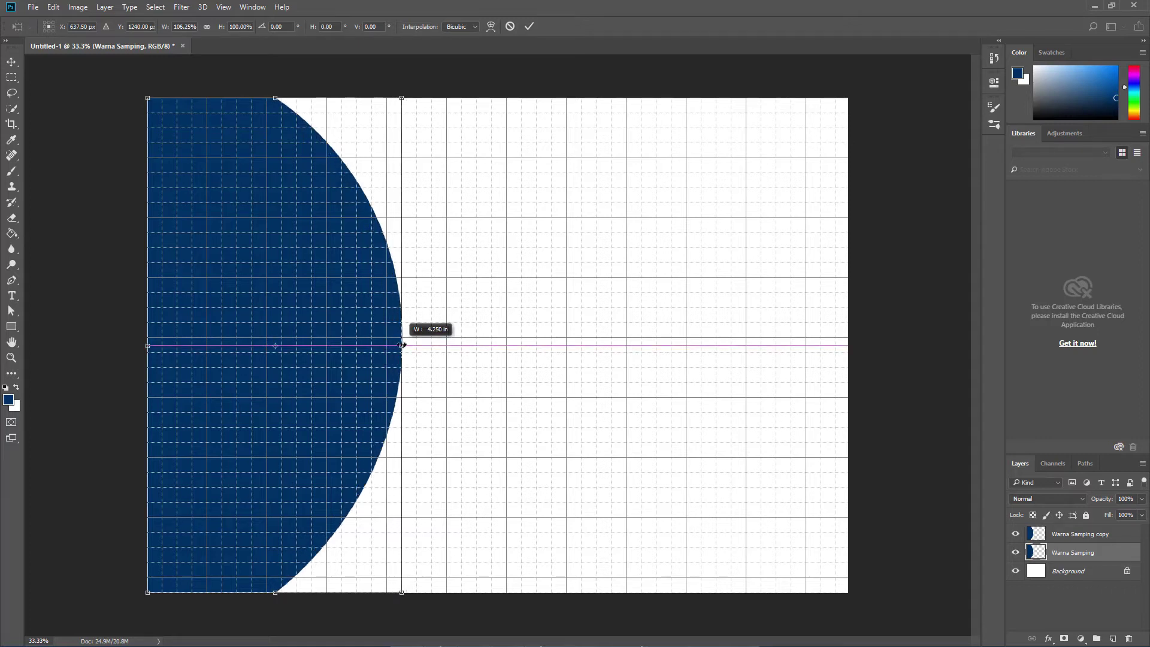
pyautogui.moveTo(403, 345); pyautogui.dragTo(403, 345)
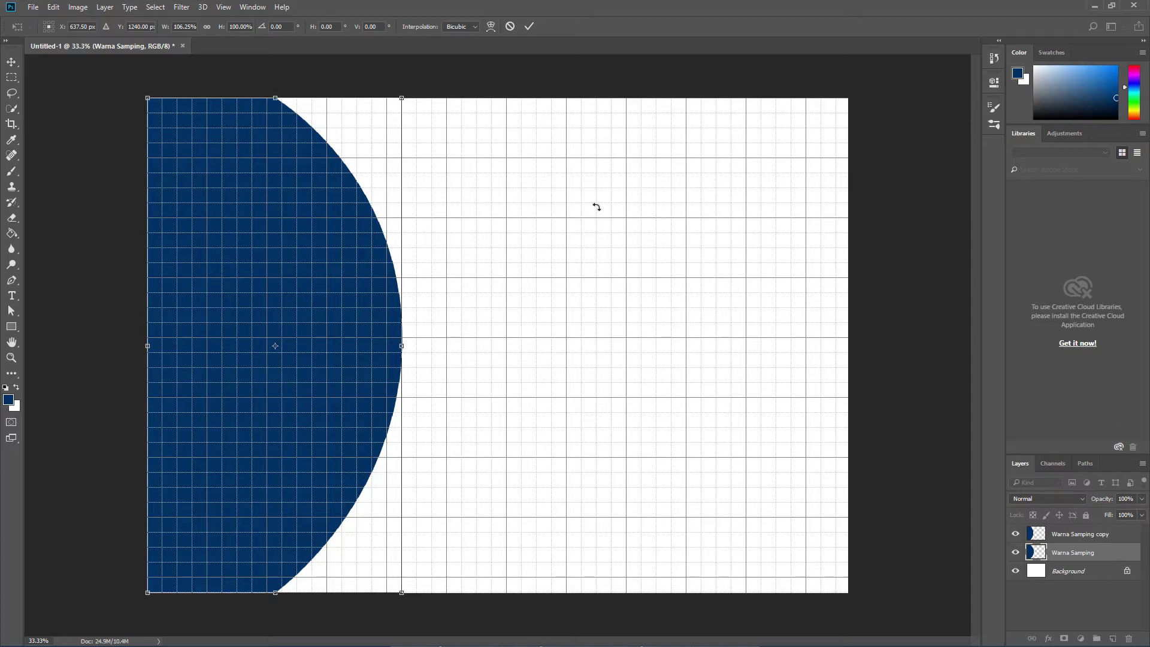
pyautogui.click(528, 27)
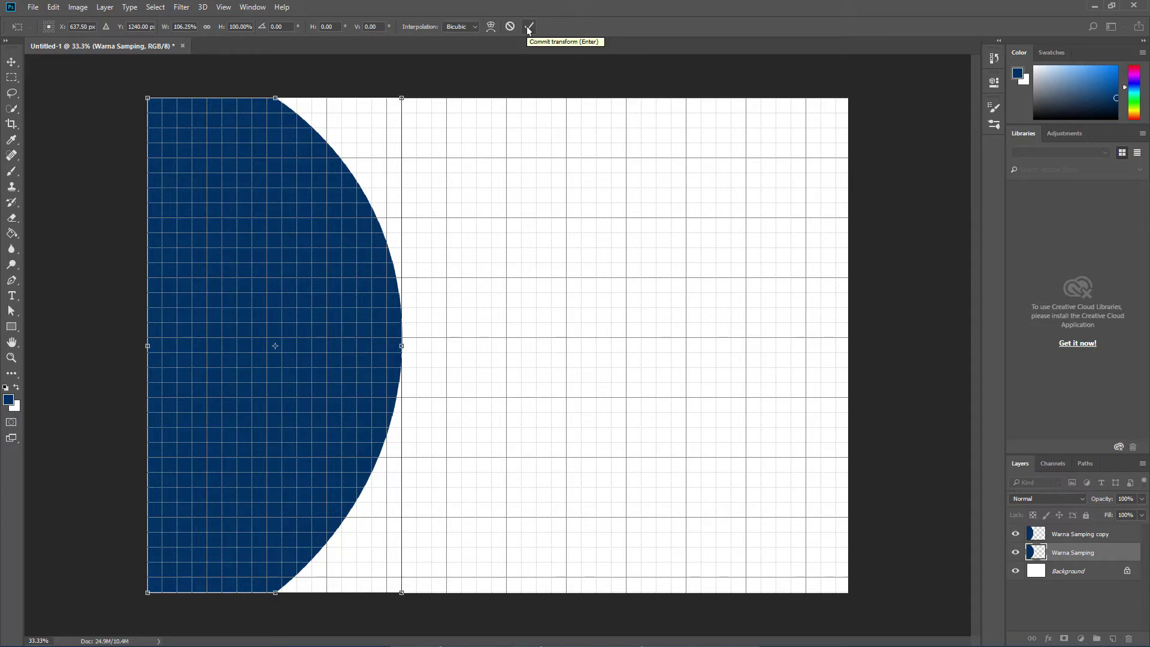
pyautogui.click(527, 27)
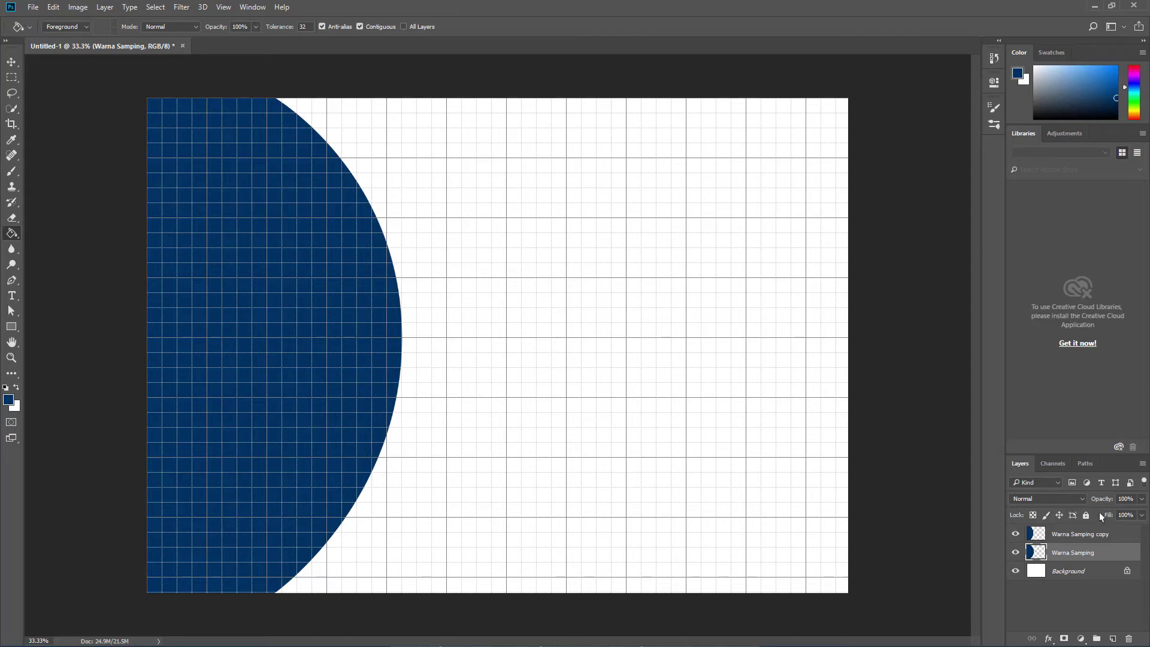
# Step: Reduce the original "Warna Samping" layer's opacity to 60%
pyautogui.click(1128, 498)
pyautogui.write('60')
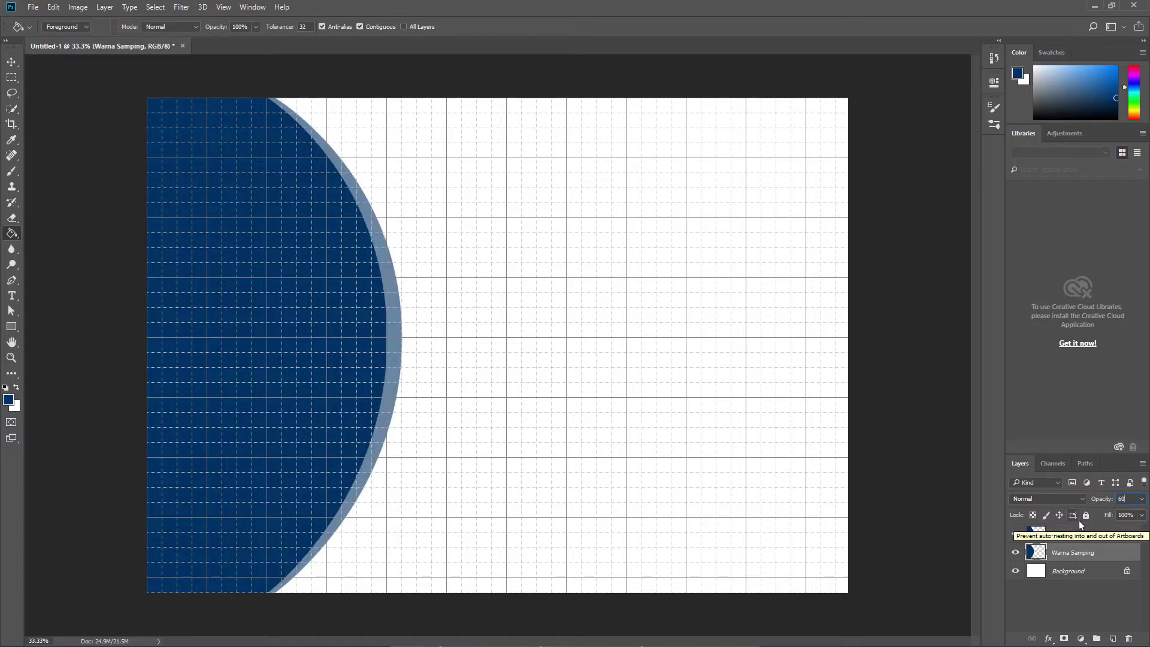
pyautogui.press('Return')
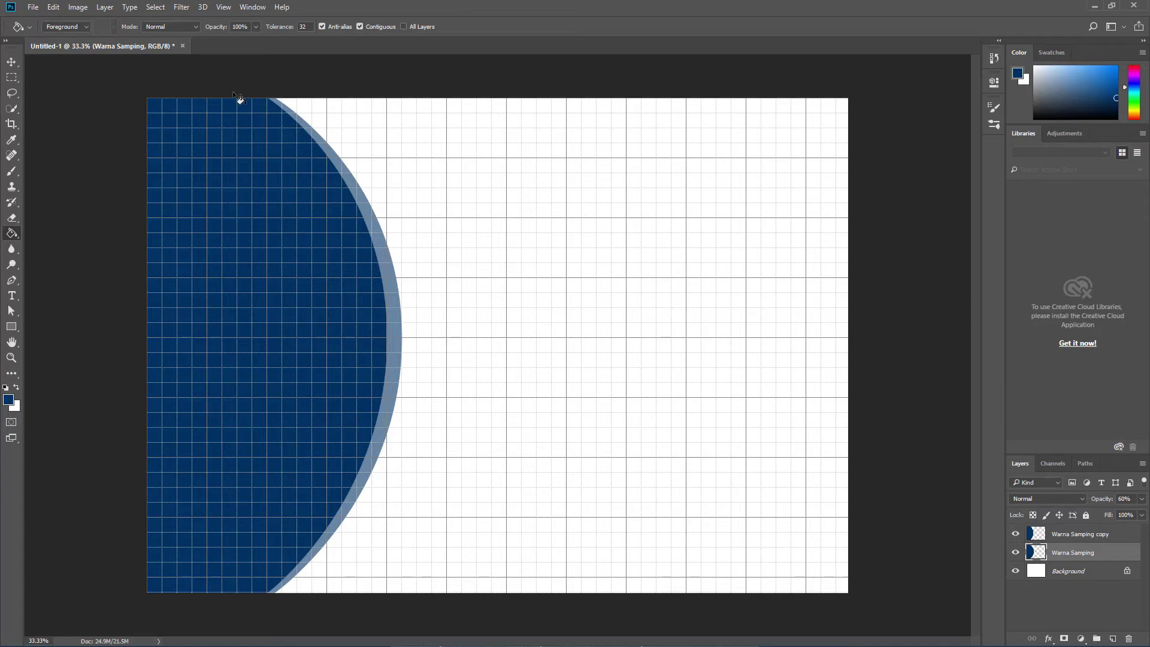
# Step: Hide the canvas grid and dismiss the Backup settings notification
pyautogui.click(223, 8)
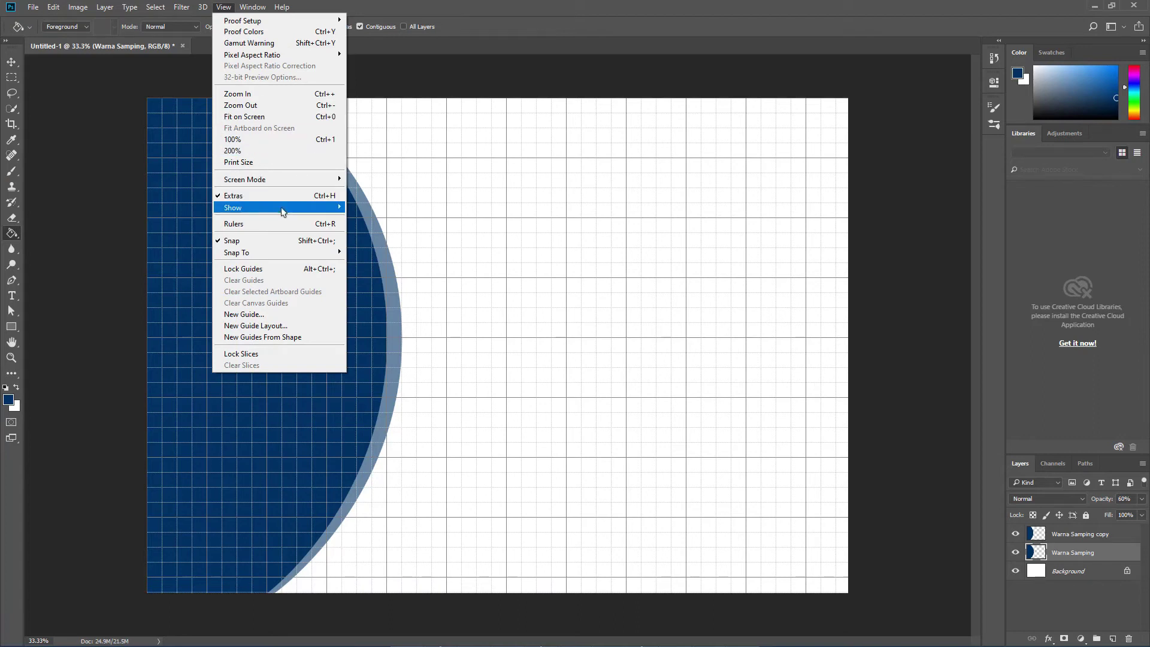
pyautogui.moveTo(281, 210)
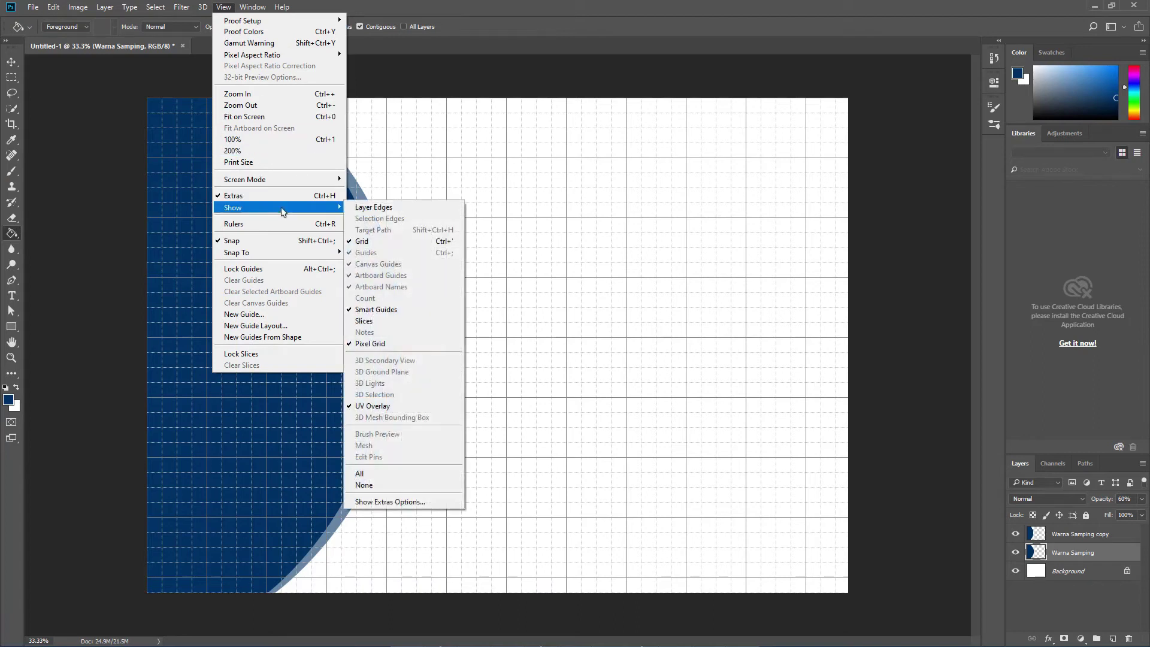
pyautogui.click(411, 243)
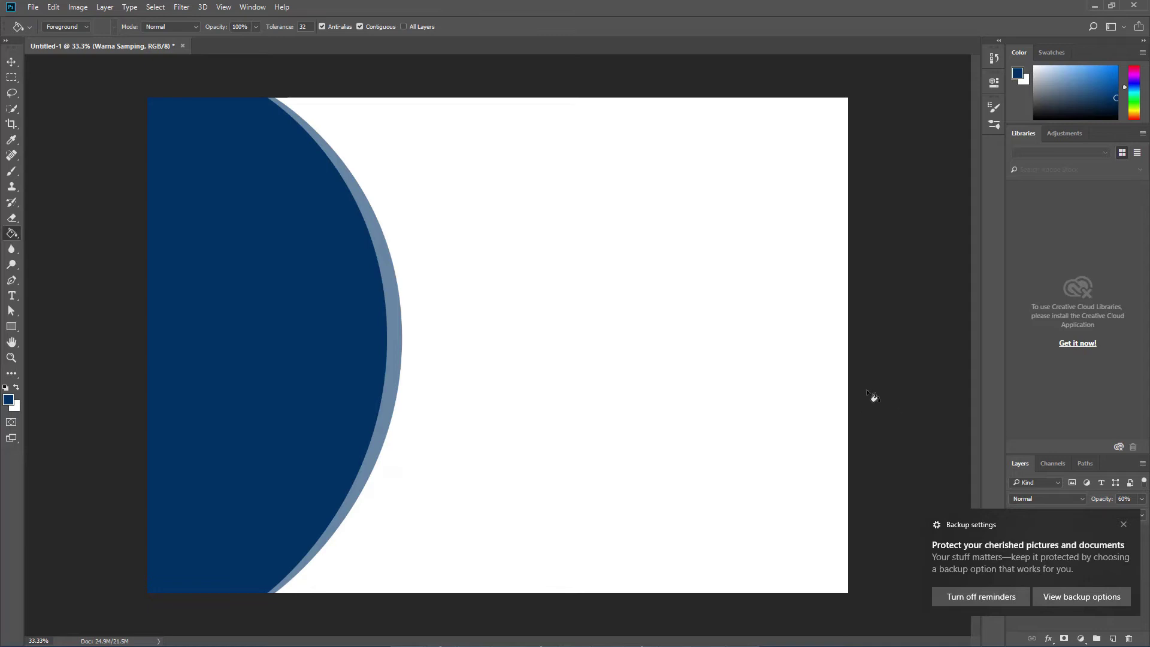
pyautogui.click(1123, 524)
# Step: Fill the Background layer with light blue #8ec6ff as the foreground color
pyautogui.click(12, 61)
pyautogui.click(80, 177)
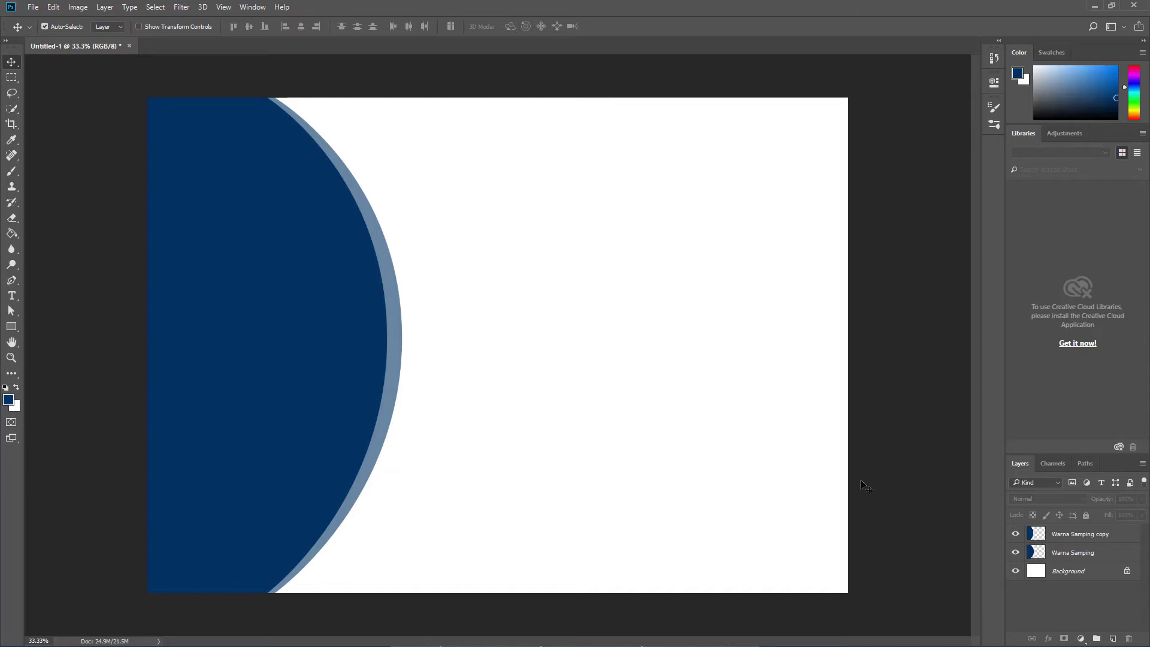
pyautogui.click(1069, 572)
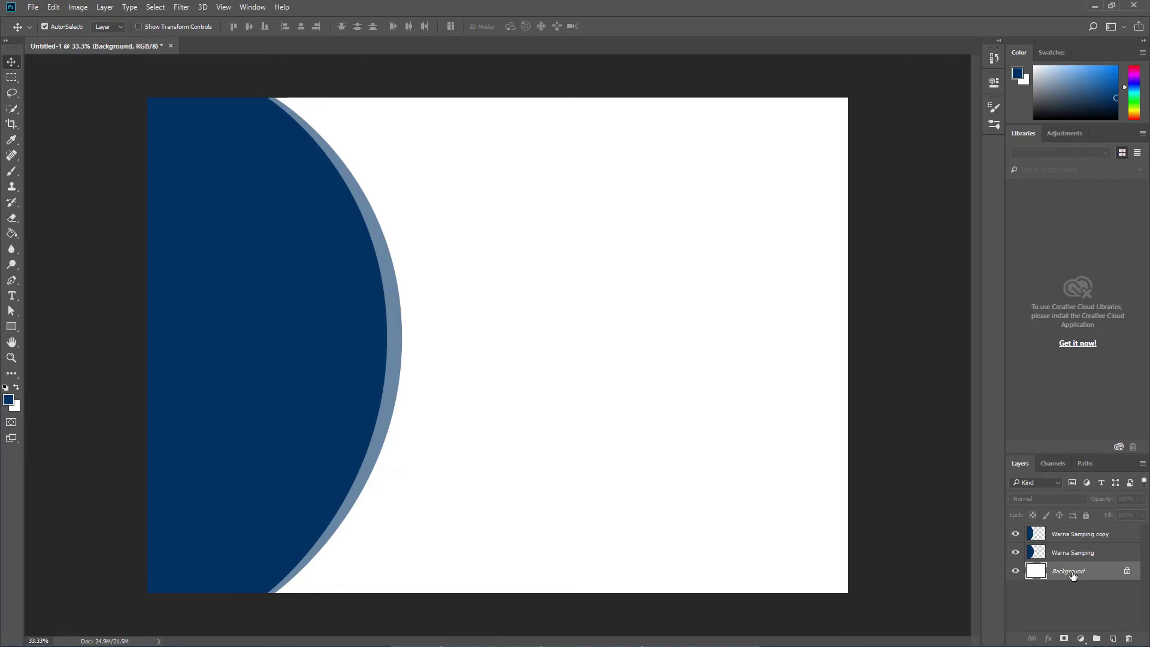
pyautogui.click(9, 400)
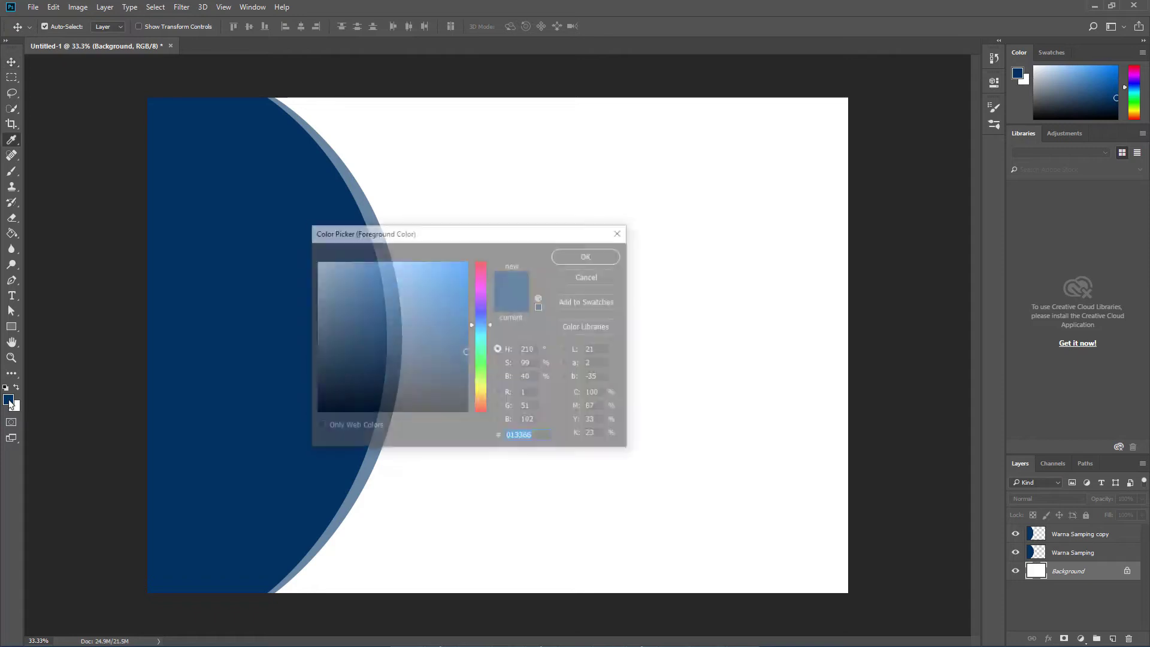
pyautogui.moveTo(382, 275)
pyautogui.mouseDown()
pyautogui.moveTo(386, 240)
pyautogui.moveTo(372, 234)
pyautogui.moveTo(398, 235)
pyautogui.moveTo(382, 236)
pyautogui.mouseUp()
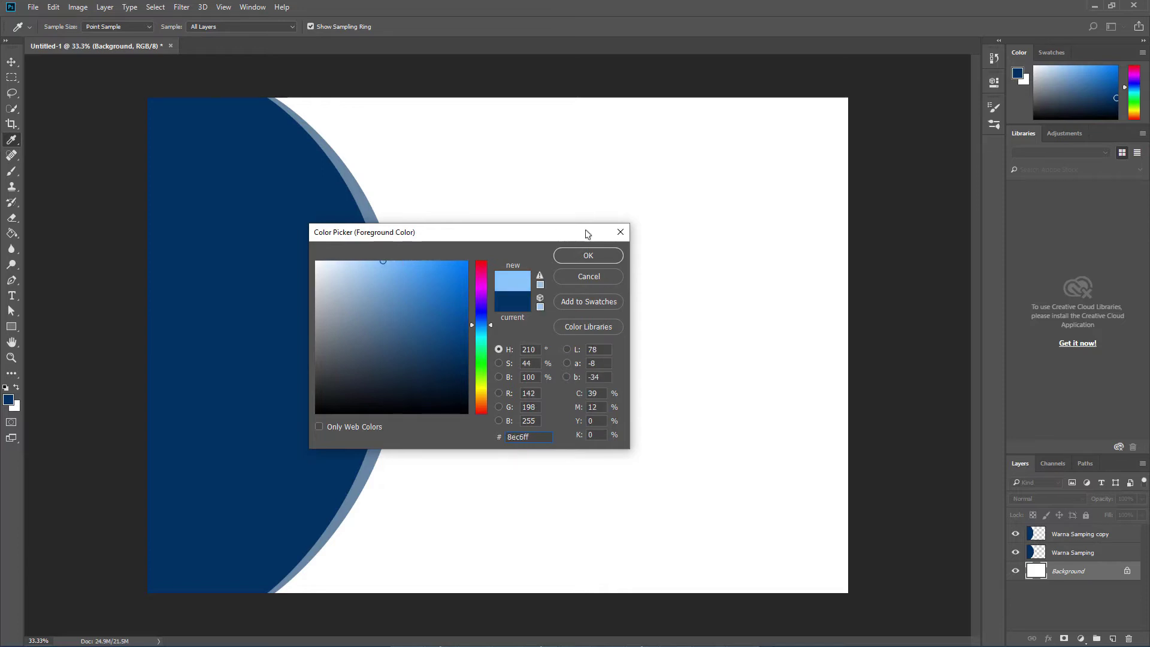
pyautogui.click(593, 255)
pyautogui.press('v')
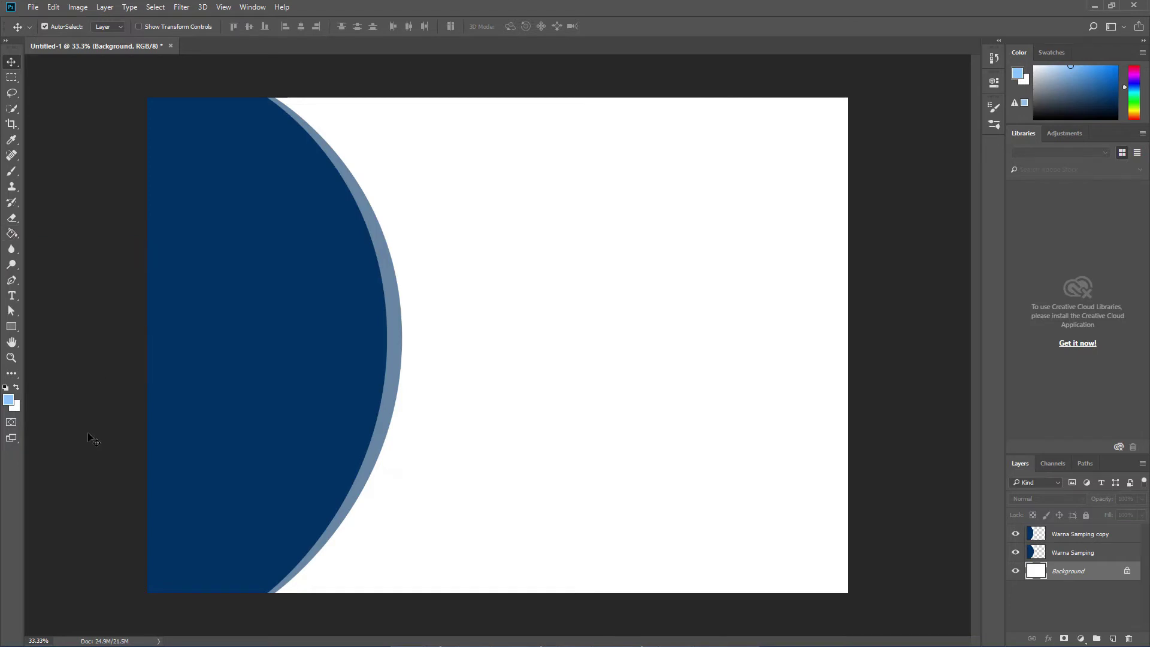
pyautogui.hotkey('alt', 'BackSpace')
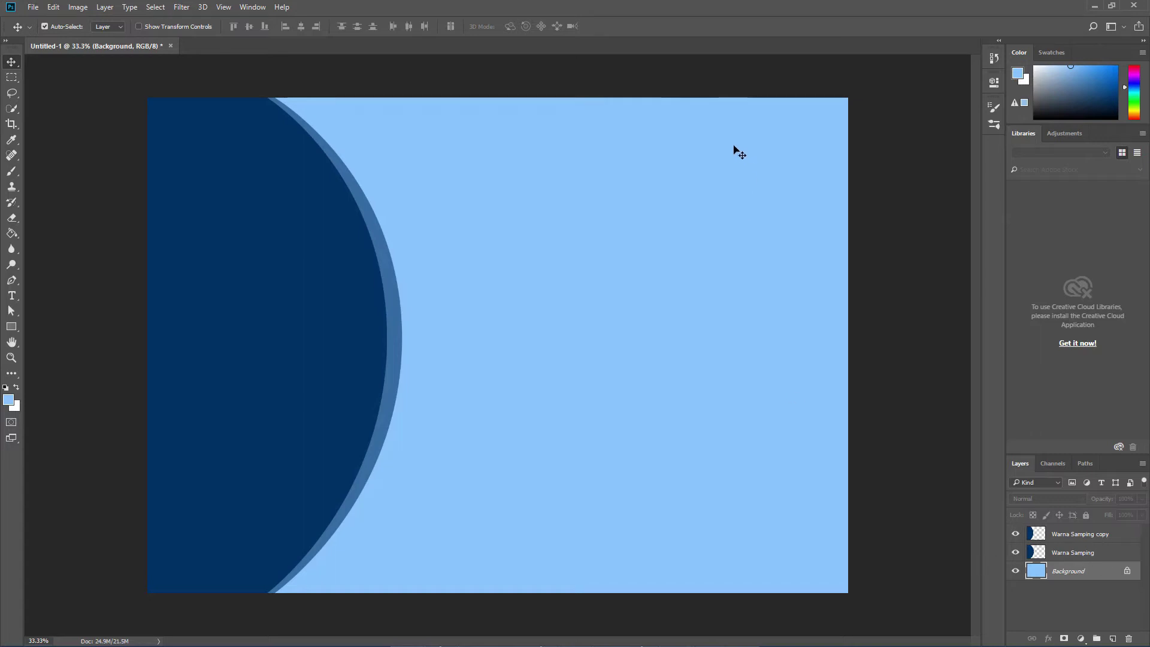
# Step: Activate the Ellipse tool and add a new layer named "Shape-1" above "Warna Samping copy"
pyautogui.click(1090, 538)
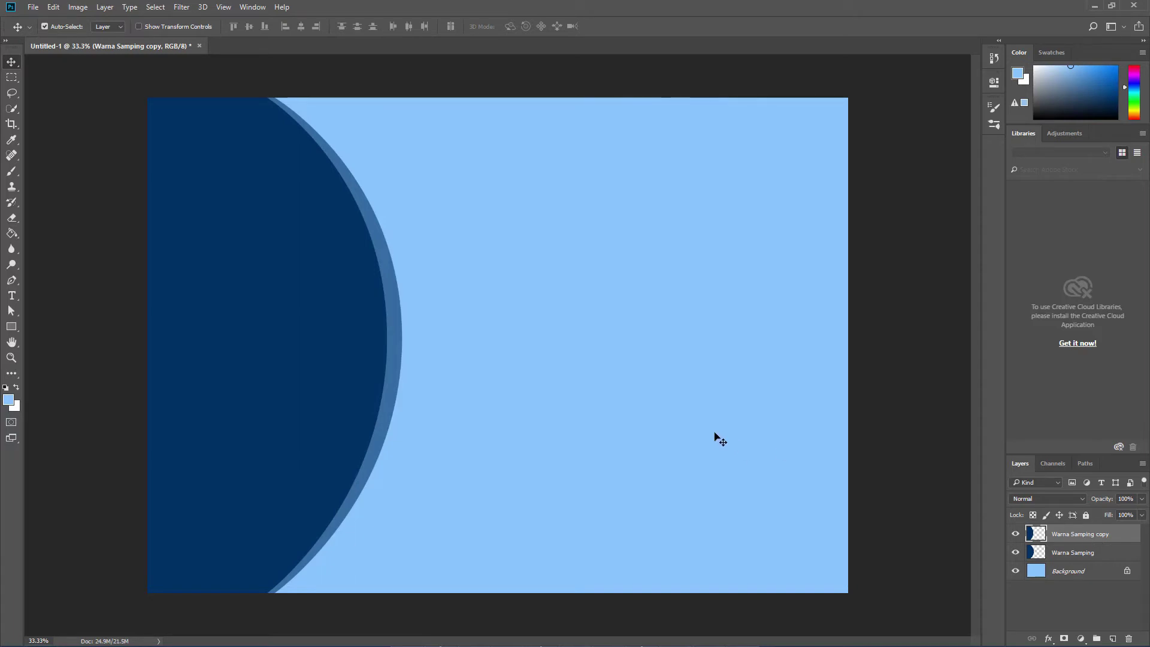
pyautogui.click(12, 328)
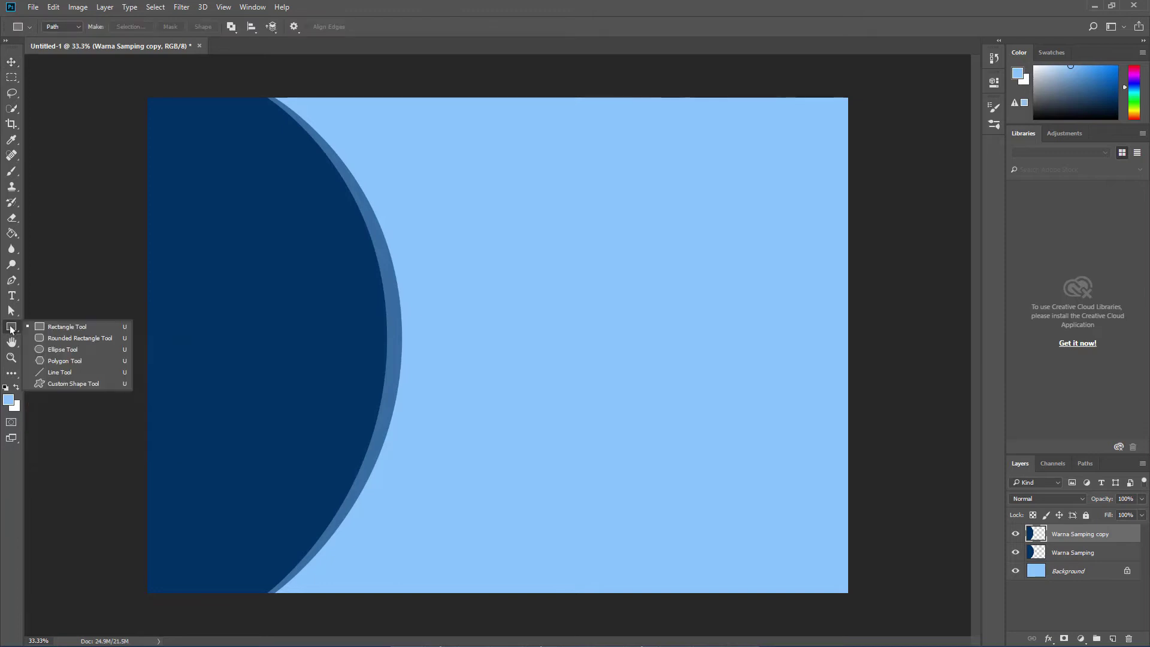
pyautogui.click(76, 353)
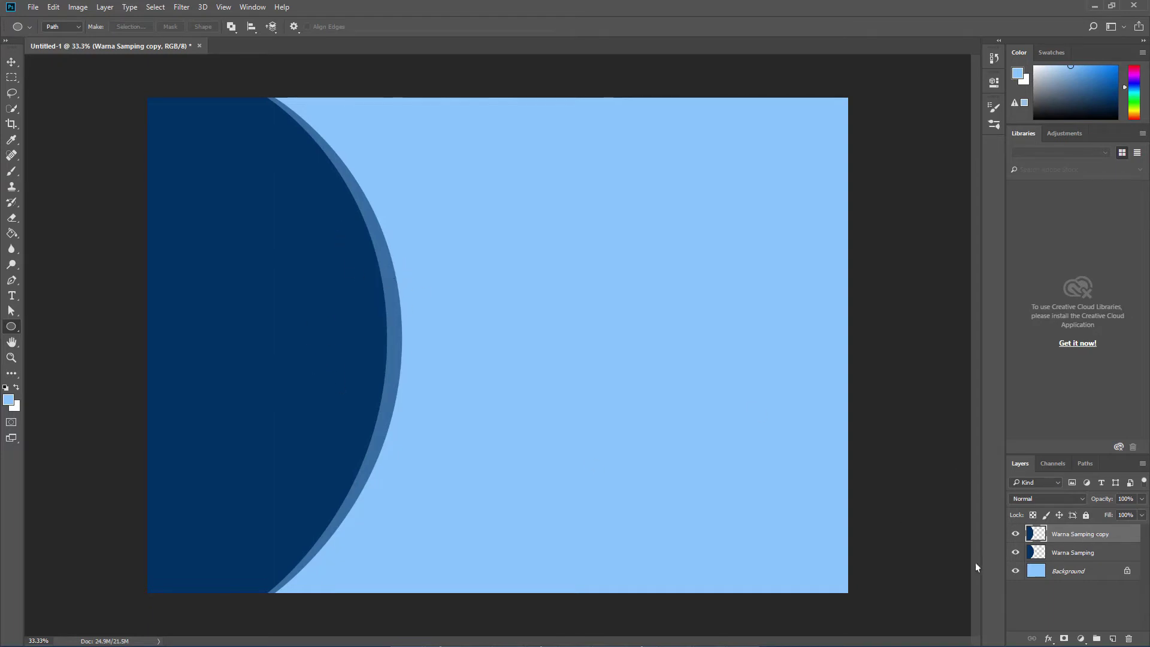
pyautogui.click(1113, 639)
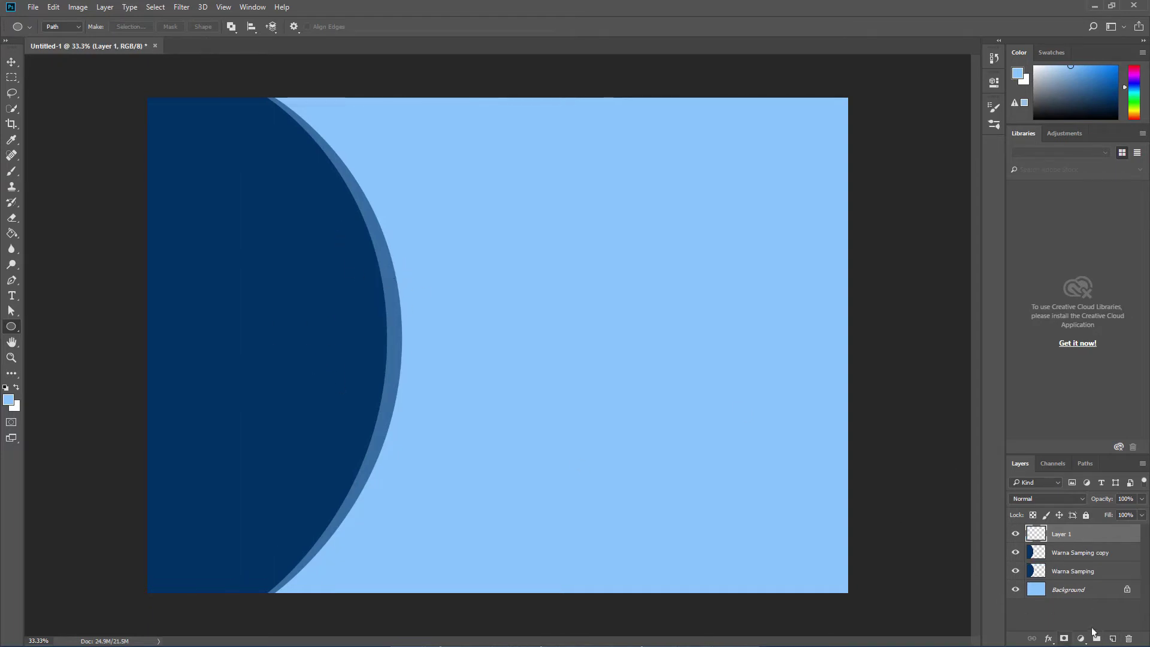
pyautogui.doubleClick(1062, 535)
pyautogui.write('Shape')
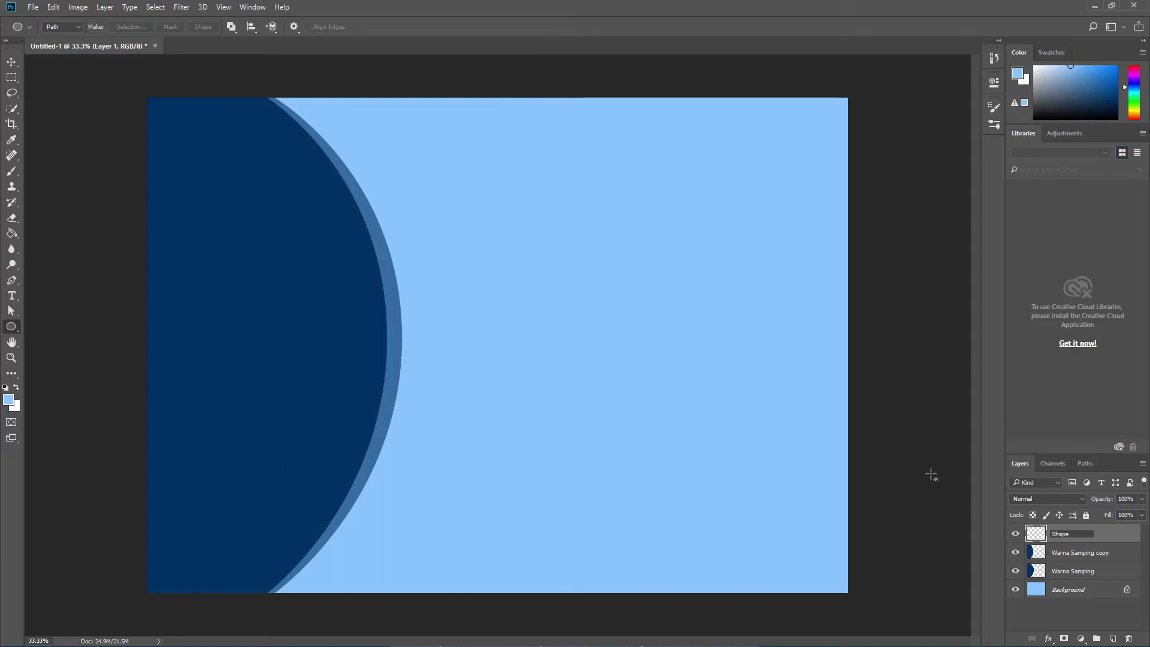
pyautogui.write('-1')
pyautogui.press('Return')
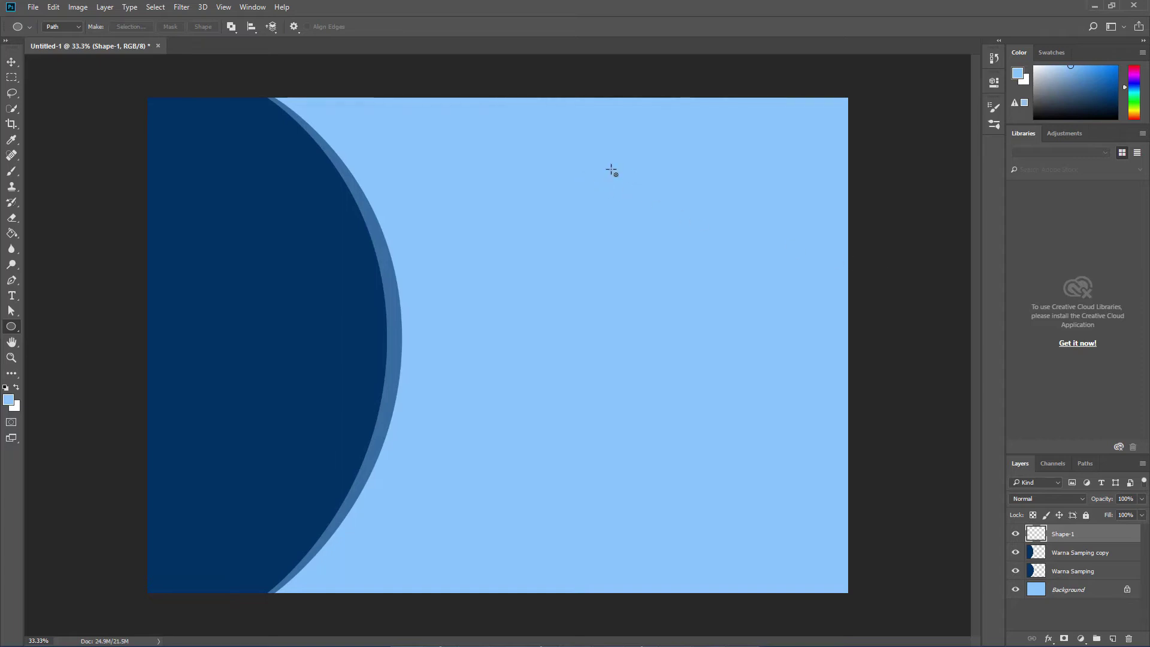
# Step: Draw a circular path about 1301 px in diameter in the upper right part of the canvas
pyautogui.moveTo(532, 120); pyautogui.dragTo(857, 378)
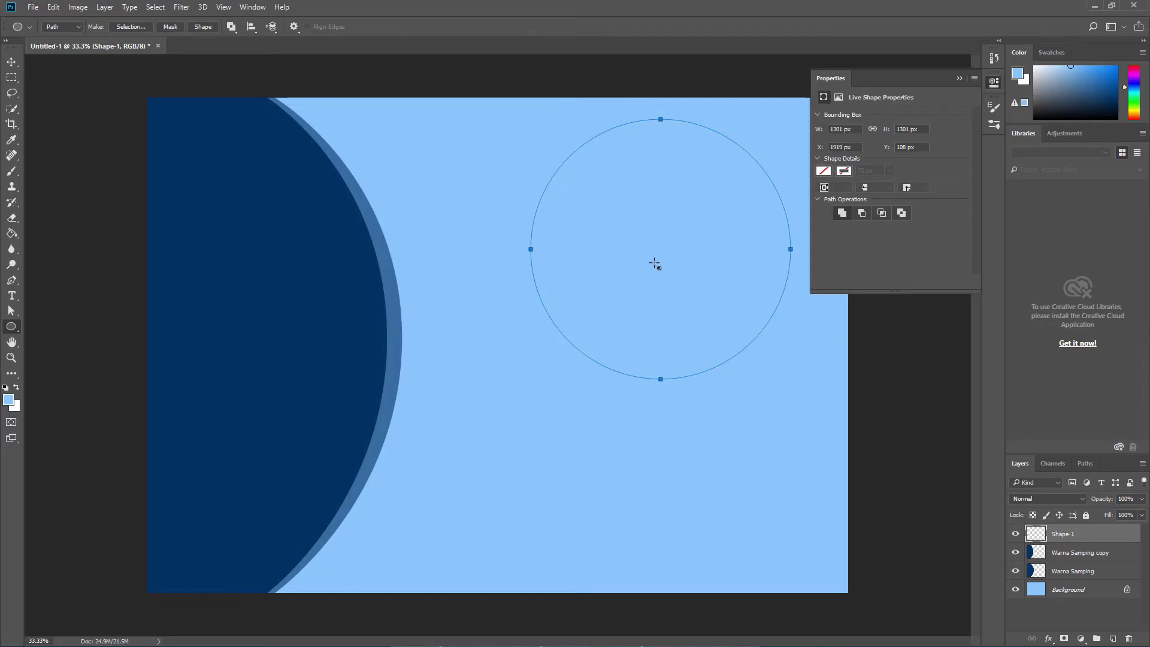
pyautogui.rightClick(636, 239)
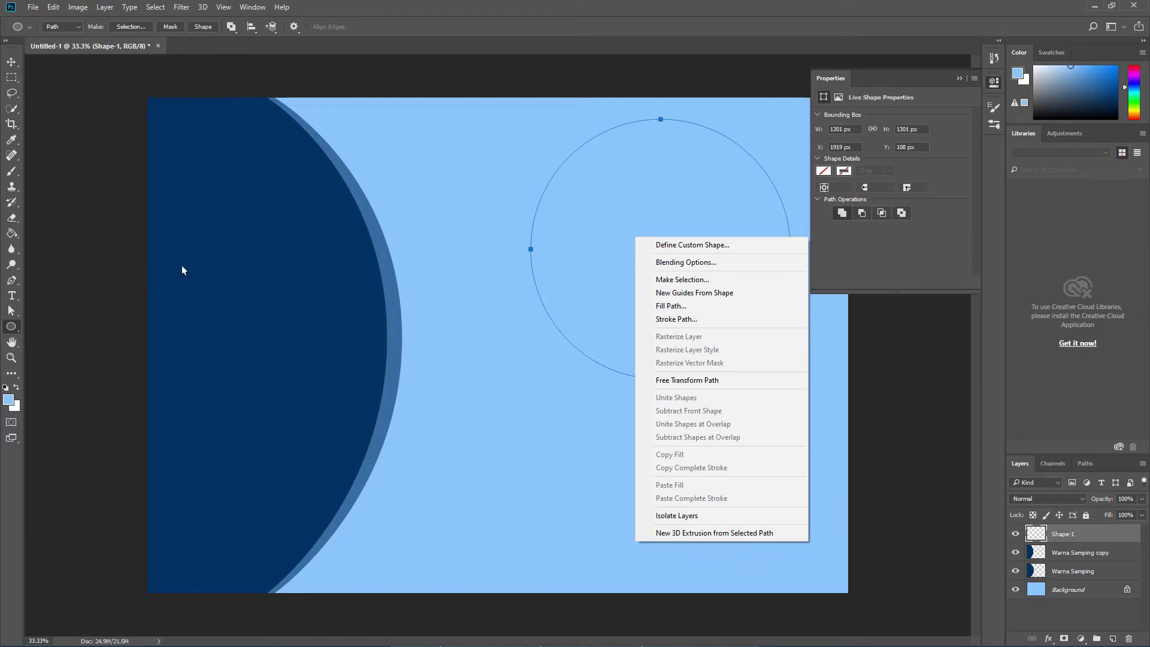
pyautogui.click(9, 315)
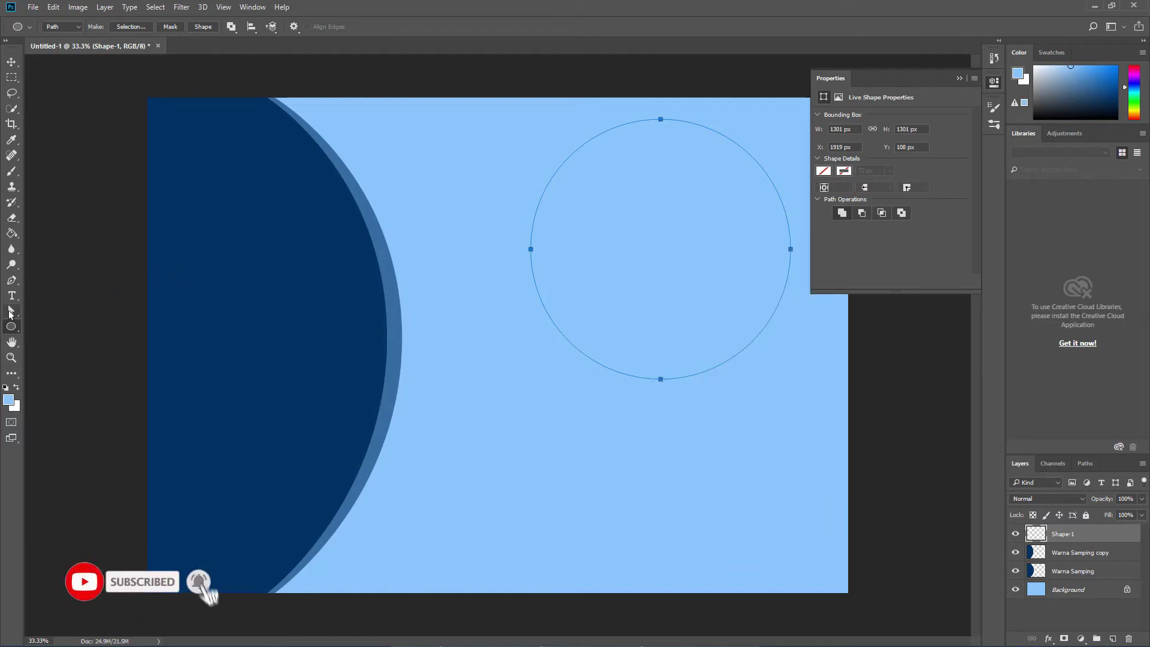
# Step: Pull the circle's bottom anchor point up inside the circle to form a crescent, accepting conversion to a regular path
pyautogui.click(11, 312)
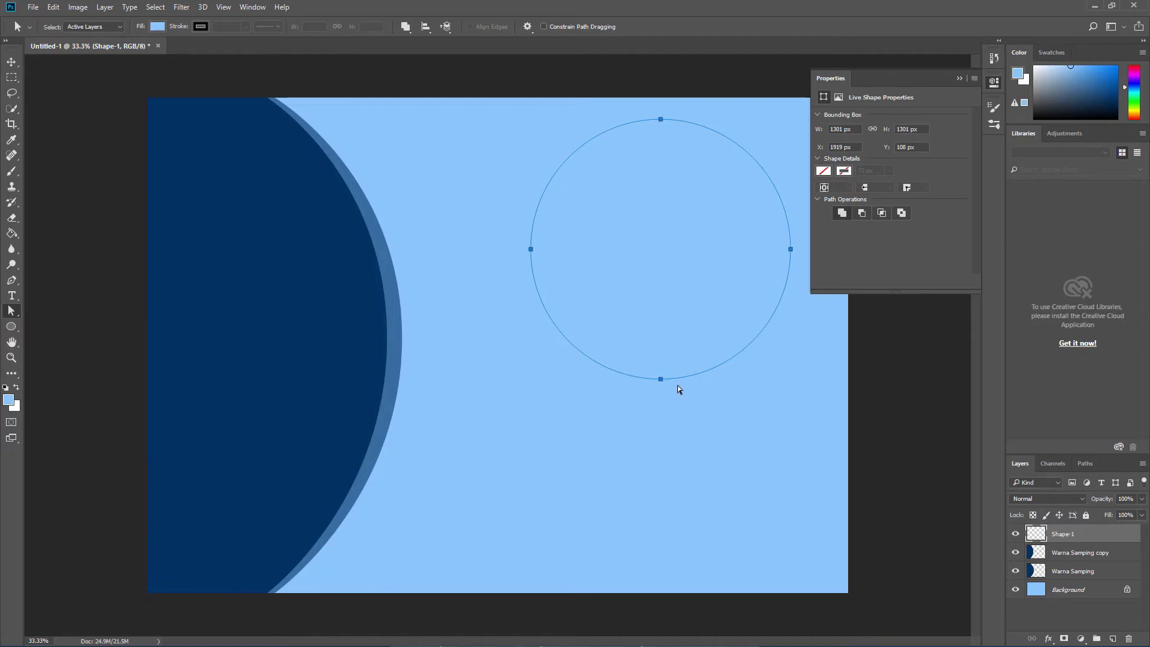
pyautogui.click(661, 379)
pyautogui.moveTo(661, 379); pyautogui.dragTo(659, 212)
pyautogui.click(660, 395)
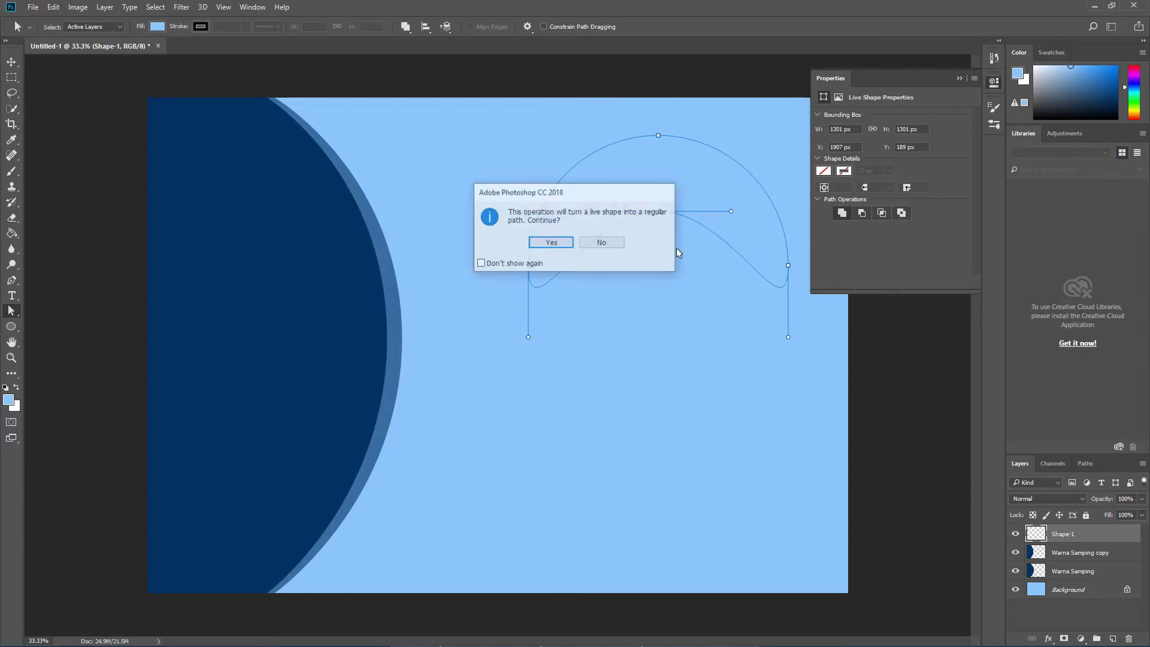
pyautogui.click(557, 244)
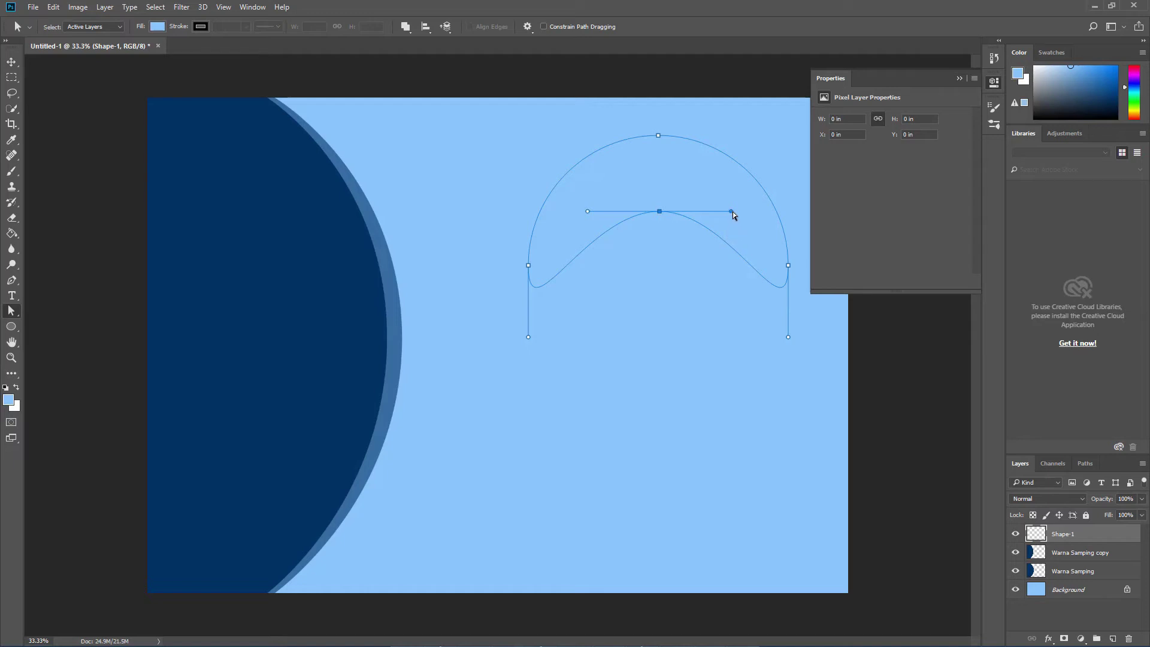
# Step: Slightly lengthen the right direction handle of the crescent's inner anchor point and collapse the shape properties
pyautogui.moveTo(732, 211)
pyautogui.mouseDown()
pyautogui.moveTo(780, 211)
pyautogui.moveTo(673, 211)
pyautogui.moveTo(743, 216)
pyautogui.mouseUp()
pyautogui.moveTo(528, 337); pyautogui.dragTo(496, 325)
pyautogui.hotkey('ctrl', 'z')
pyautogui.moveTo(588, 212)
pyautogui.mouseDown()
pyautogui.moveTo(617, 259)
pyautogui.moveTo(667, 282)
pyautogui.moveTo(678, 312)
pyautogui.moveTo(616, 354)
pyautogui.moveTo(575, 336)
pyautogui.moveTo(573, 285)
pyautogui.moveTo(539, 200)
pyautogui.moveTo(595, 164)
pyautogui.moveTo(582, 202)
pyautogui.moveTo(573, 192)
pyautogui.moveTo(583, 218)
pyautogui.moveTo(601, 214)
pyautogui.moveTo(588, 213)
pyautogui.mouseUp()
pyautogui.click(959, 78)
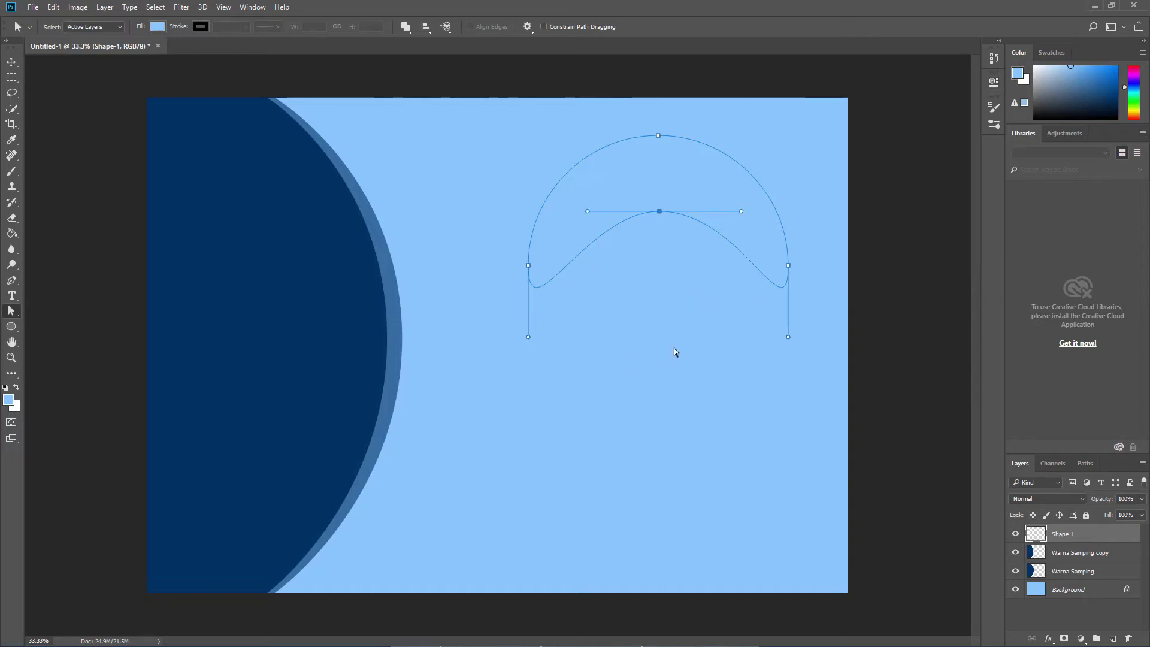
# Step: Convert the crescent path into a new anti-aliased selection with a feather radius of 0 pixels
pyautogui.rightClick(666, 177)
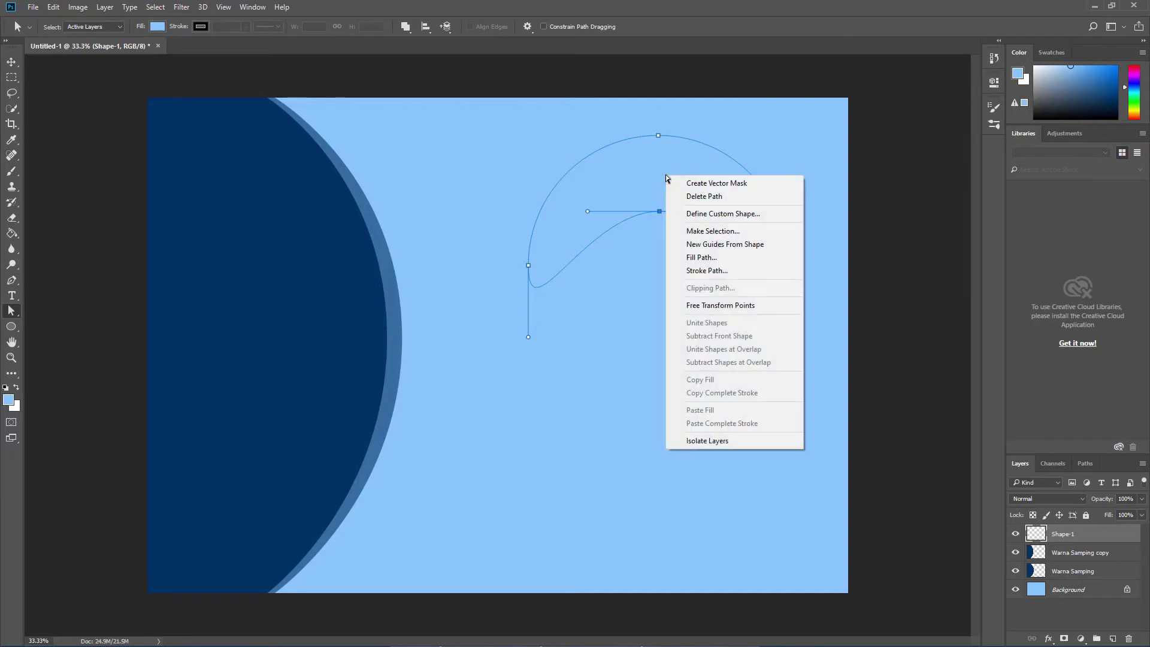
pyautogui.click(776, 236)
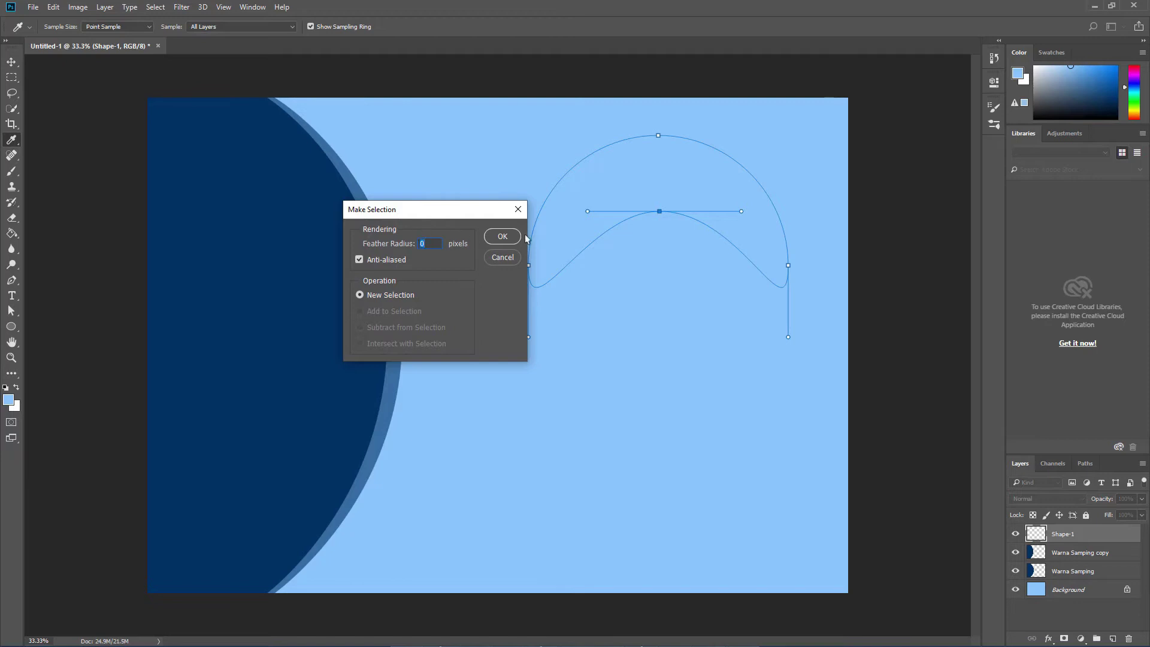
pyautogui.click(501, 237)
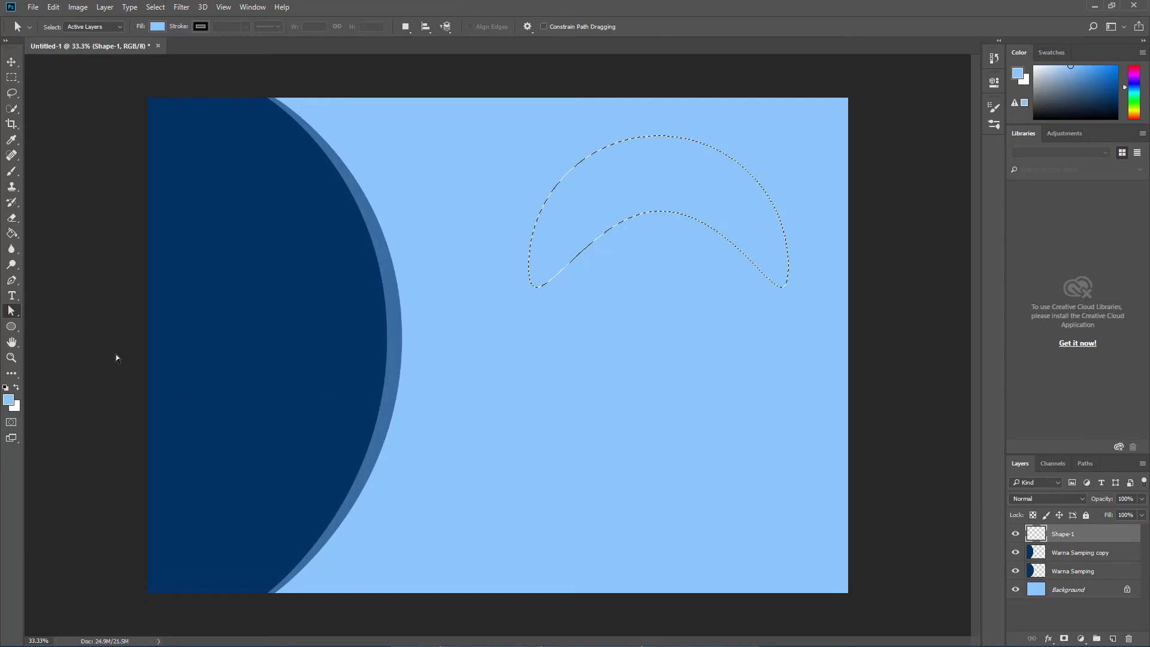
# Step: Sample the side panel's dark blue #013366 as the foreground color and fill the crescent selection with it on "Shape-1"
pyautogui.click(9, 400)
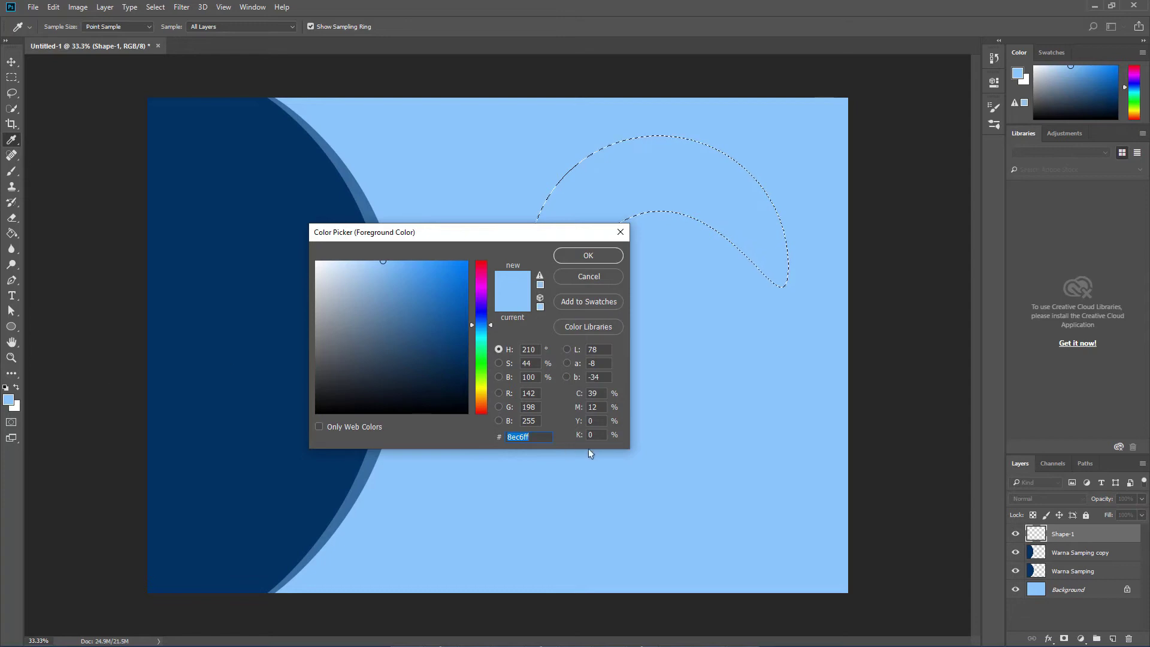
pyautogui.click(232, 208)
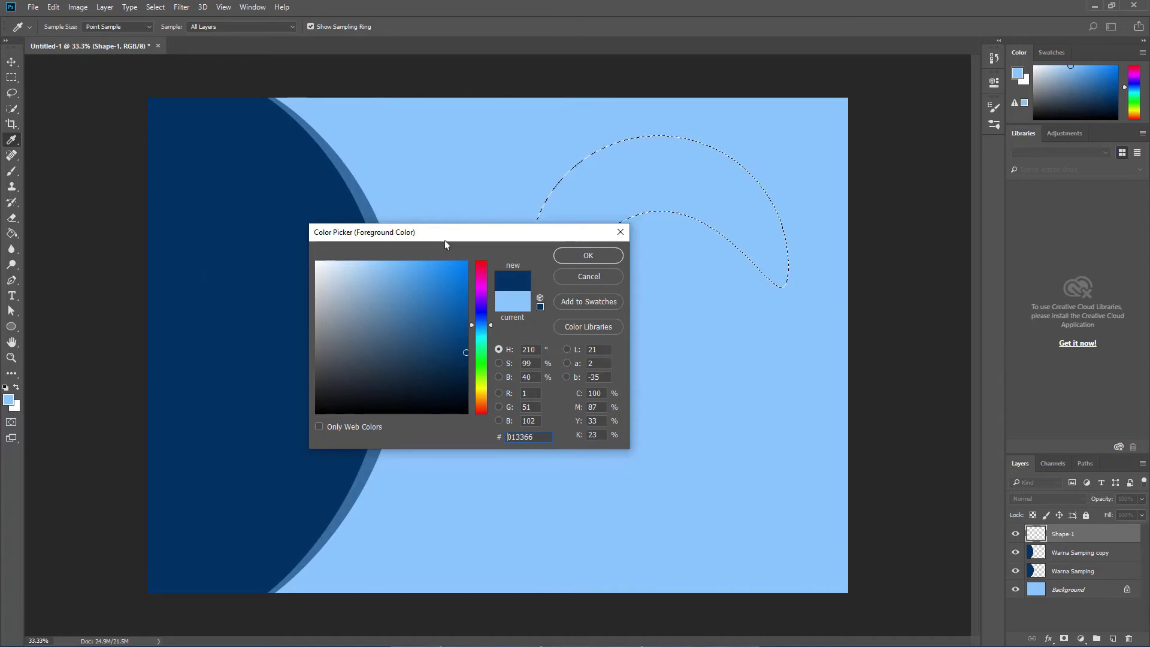
pyautogui.moveTo(443, 239); pyautogui.dragTo(551, 311)
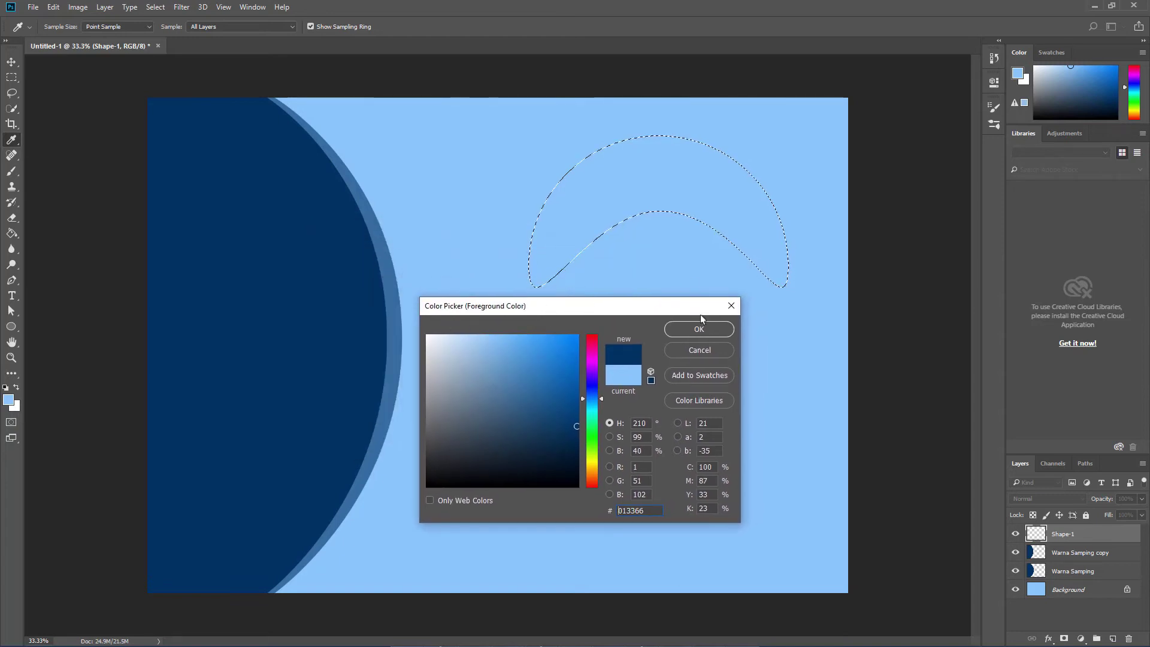
pyautogui.click(699, 329)
pyautogui.press('a')
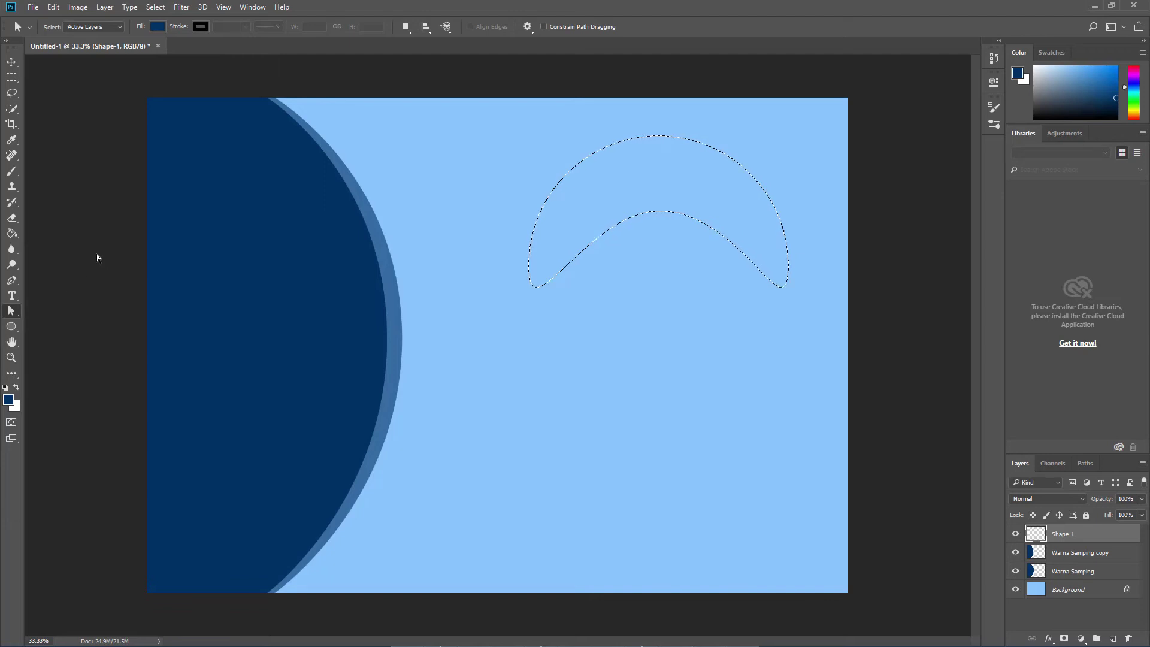
pyautogui.click(11, 234)
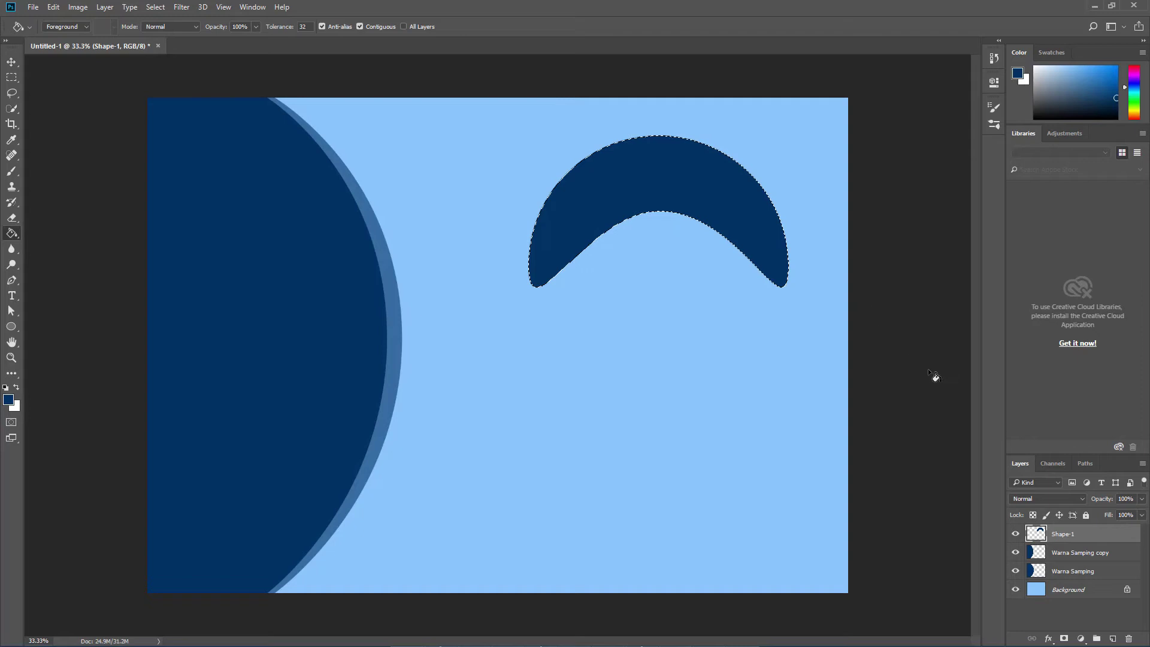
# Step: Set the "Shape-1" layer's opacity to 30%
pyautogui.click(1126, 498)
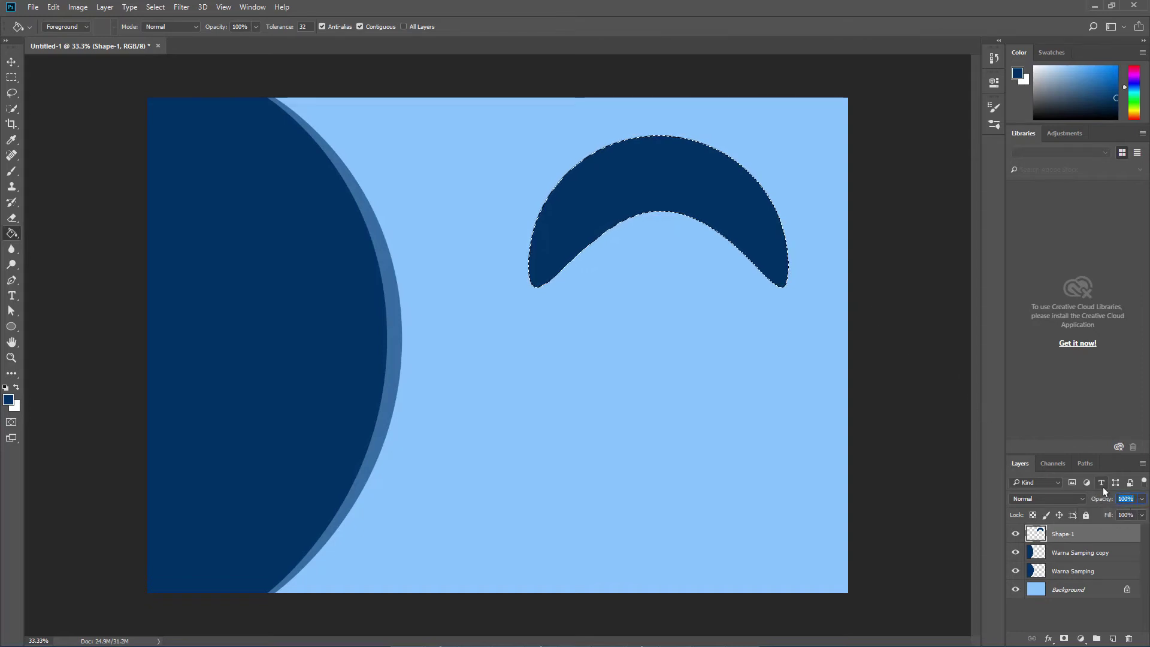
pyautogui.write('60')
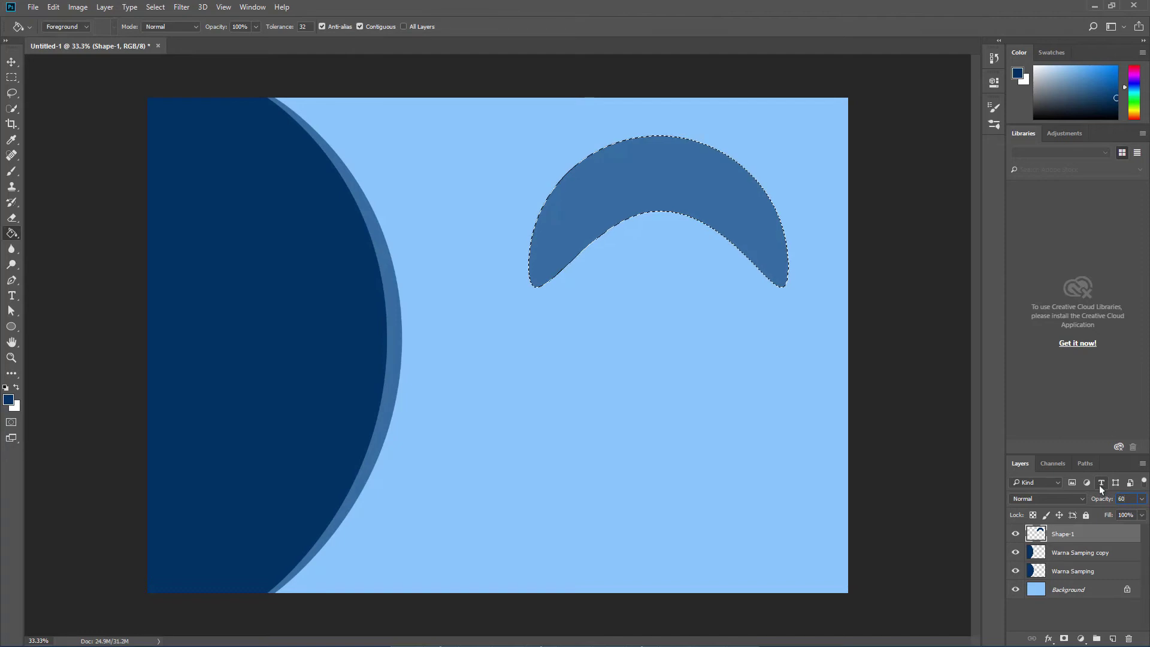
pyautogui.press('Return')
pyautogui.write('30')
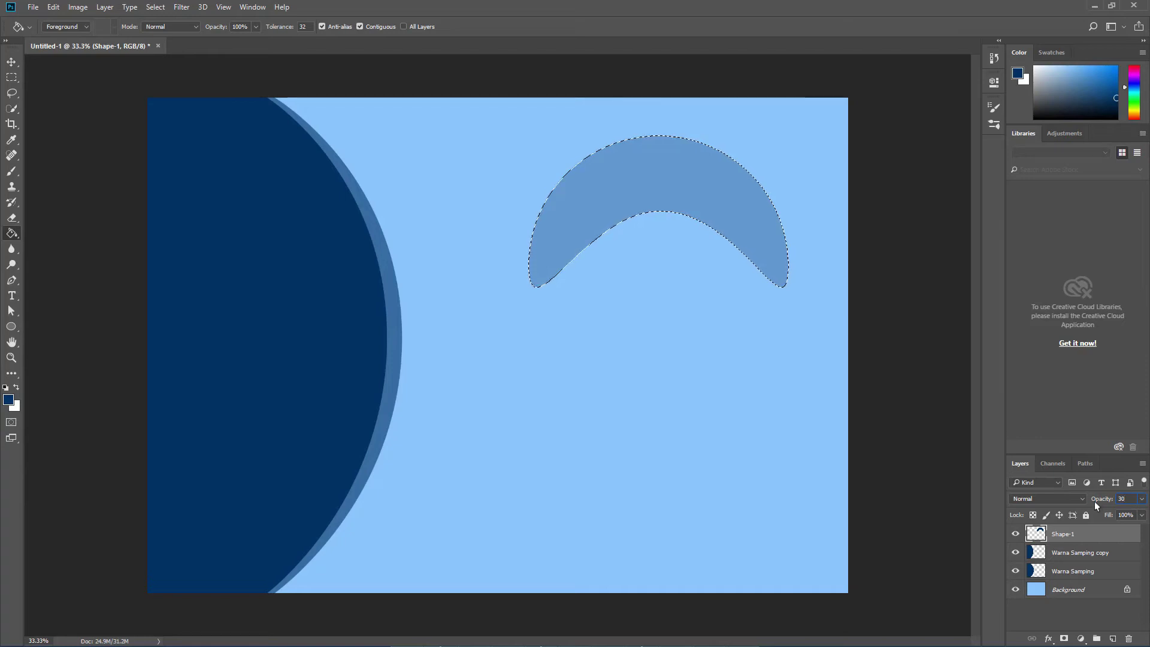
pyautogui.press('Return')
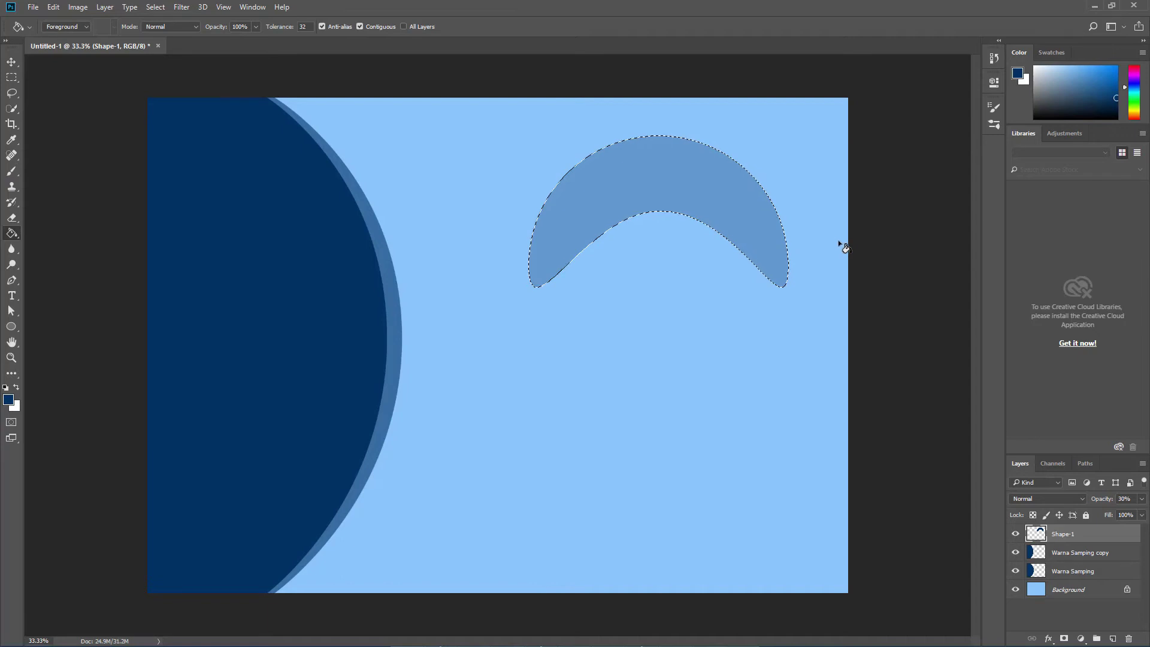
# Step: Deselect the crescent and move it slightly down and to the left on the canvas
pyautogui.hotkey('ctrl', 'd')
pyautogui.click(12, 62)
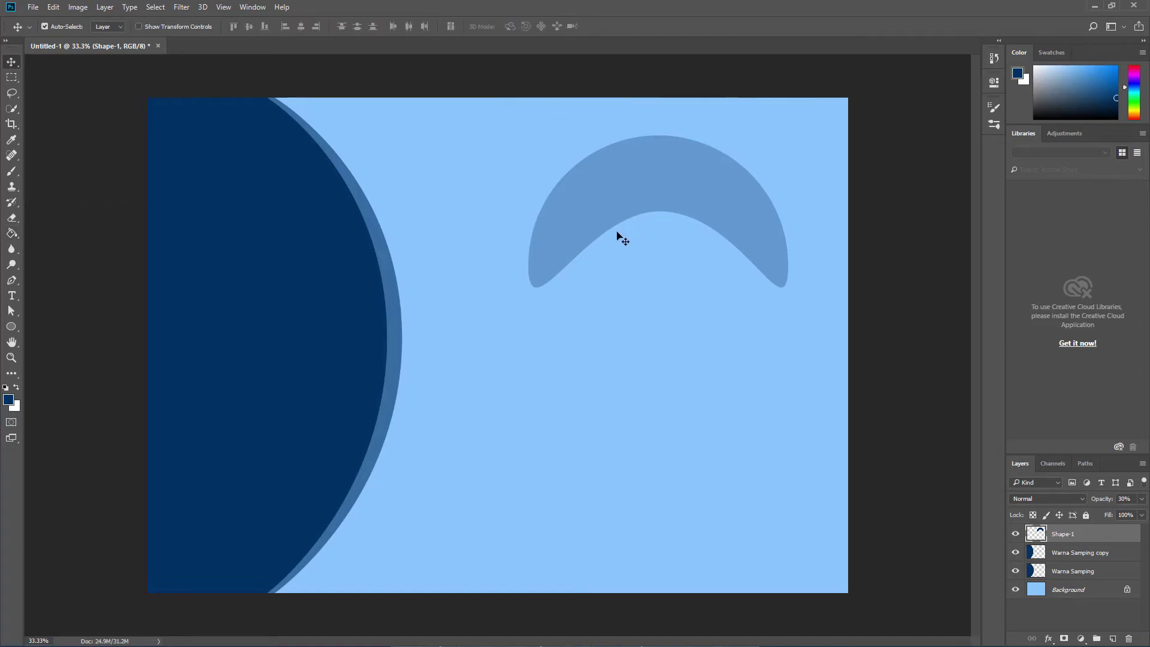
pyautogui.moveTo(636, 206); pyautogui.dragTo(604, 211)
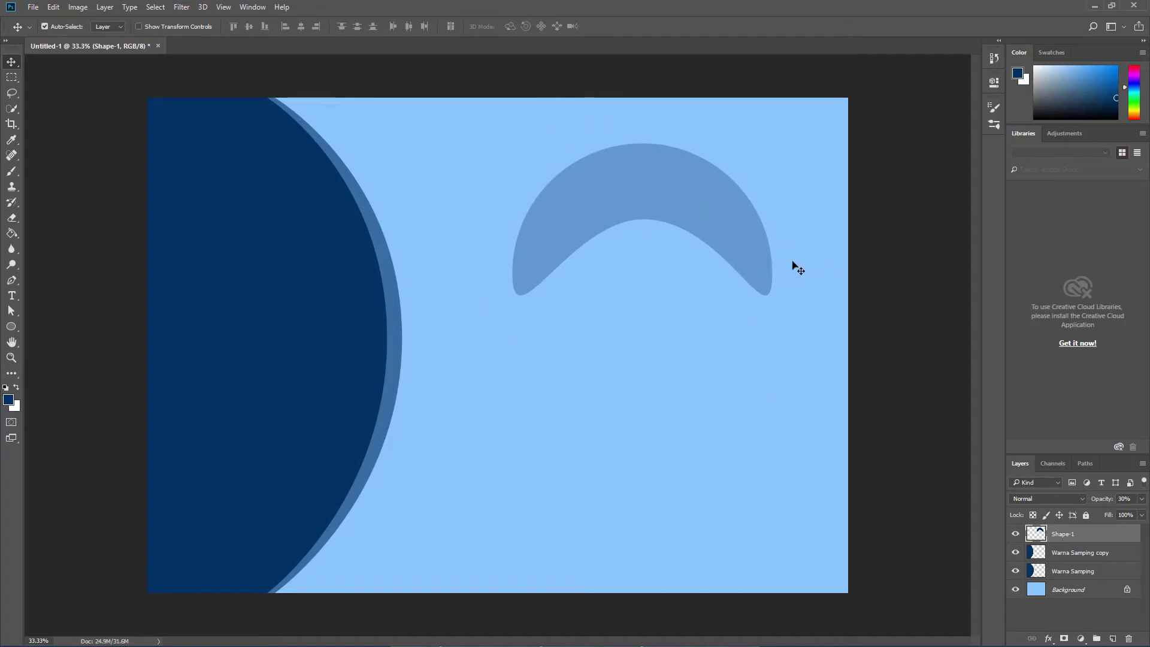
# Step: Rotate the "Shape-1" crescent about 40° clockwise and move it partly off the canvas at the upper-right corner
pyautogui.hotkey('ctrl', 't')
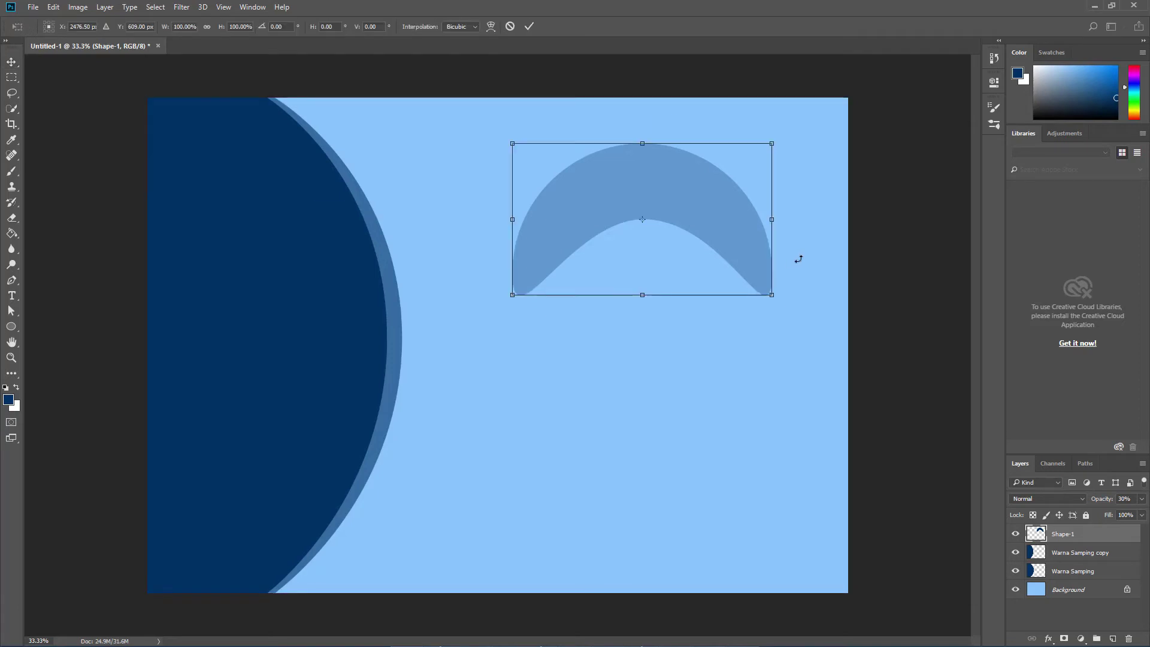
pyautogui.moveTo(783, 139); pyautogui.dragTo(816, 243)
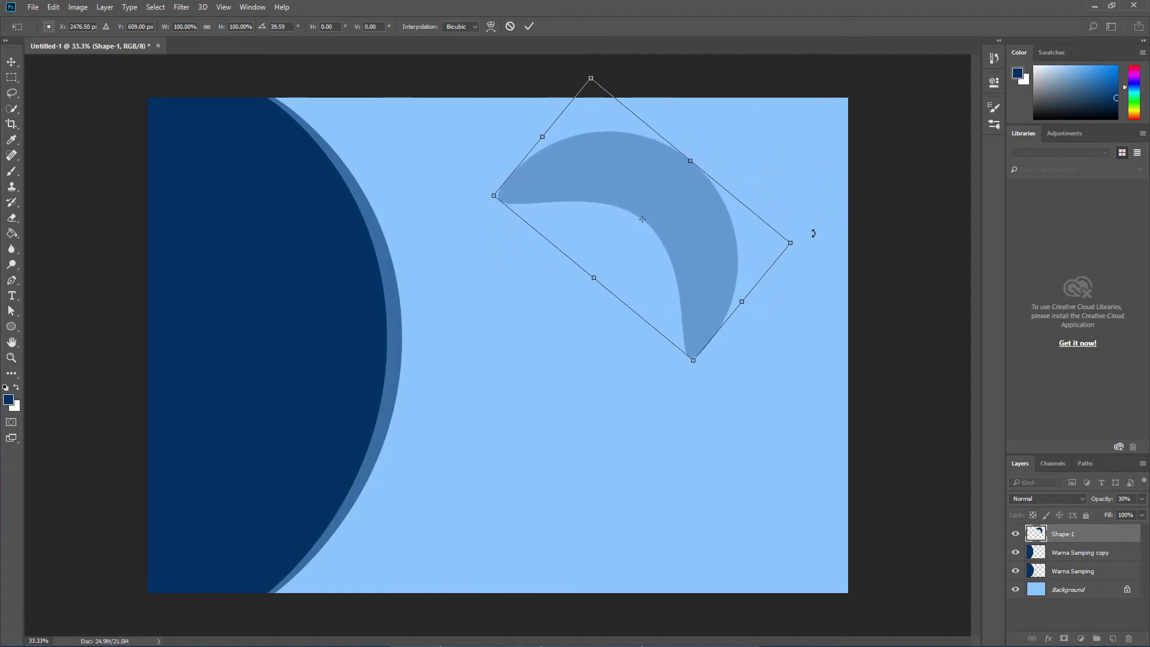
pyautogui.moveTo(636, 202); pyautogui.dragTo(773, 123)
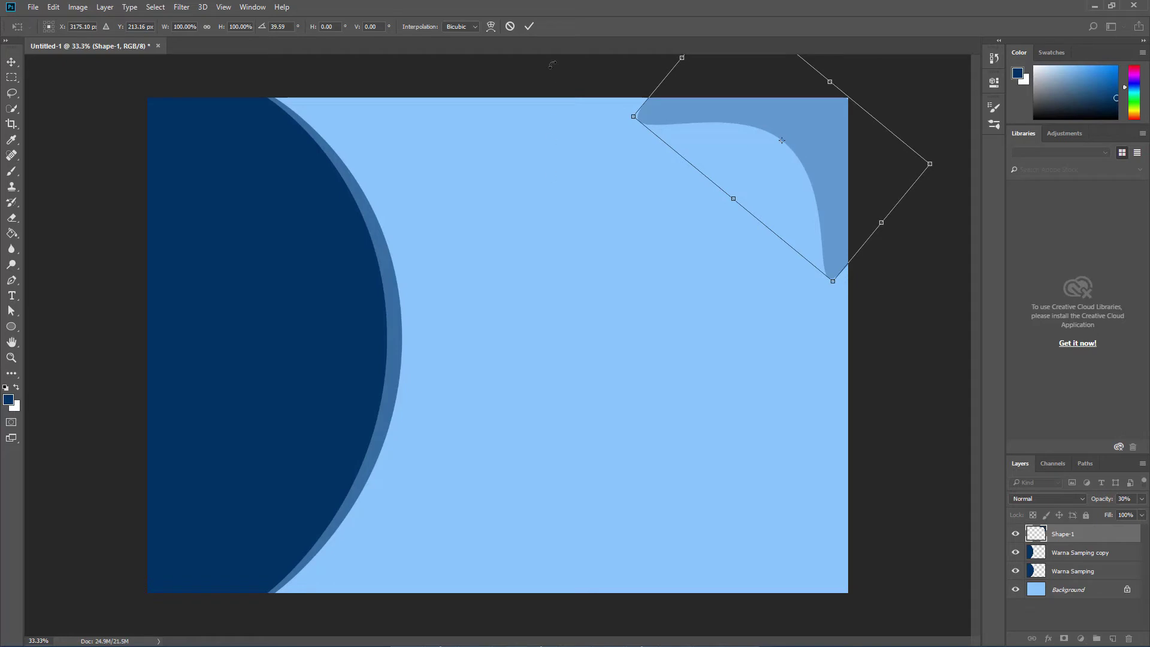
pyautogui.click(529, 27)
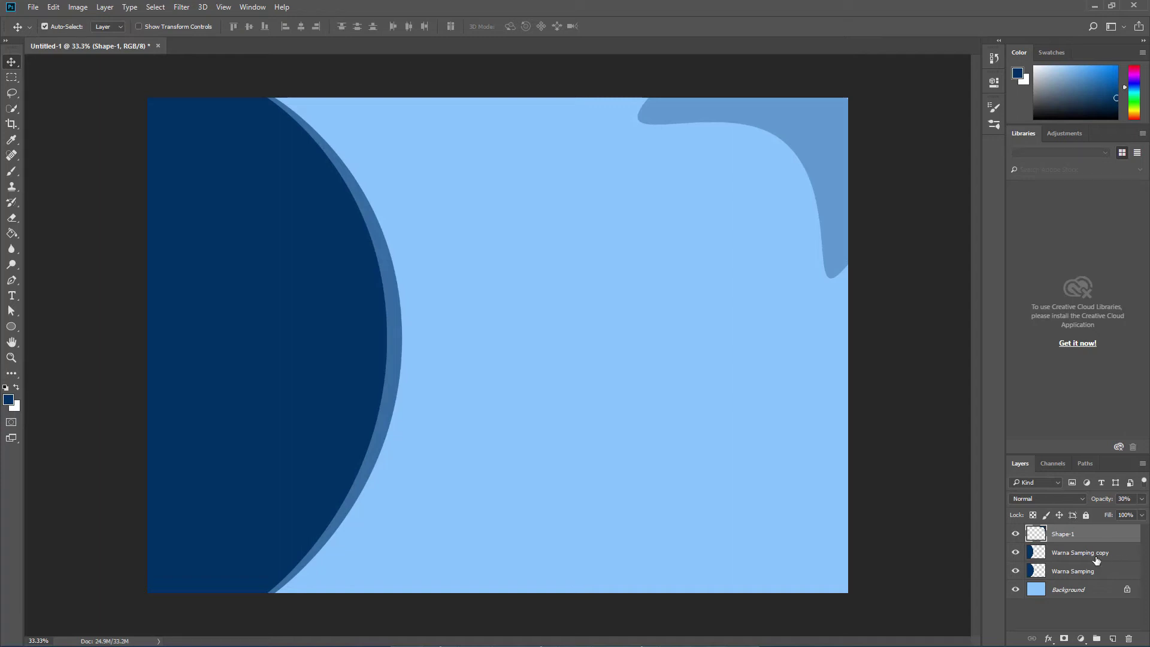
# Step: Duplicate the "Shape-1" layer as "Shape-2" within the same document
pyautogui.rightClick(1070, 537)
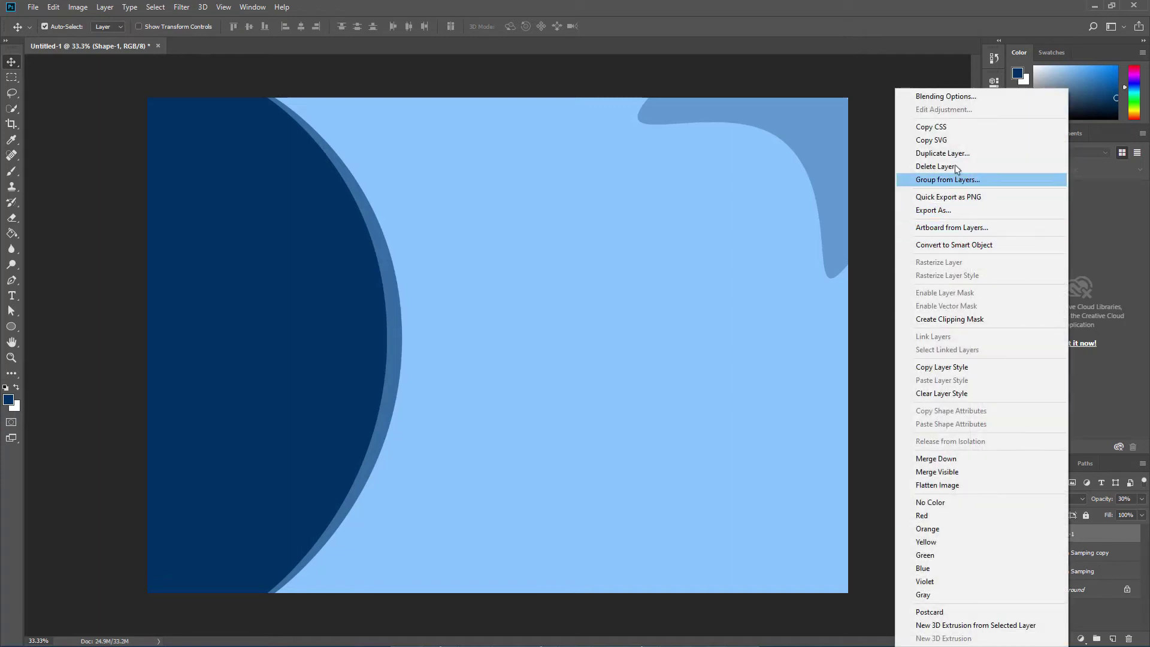
pyautogui.click(954, 155)
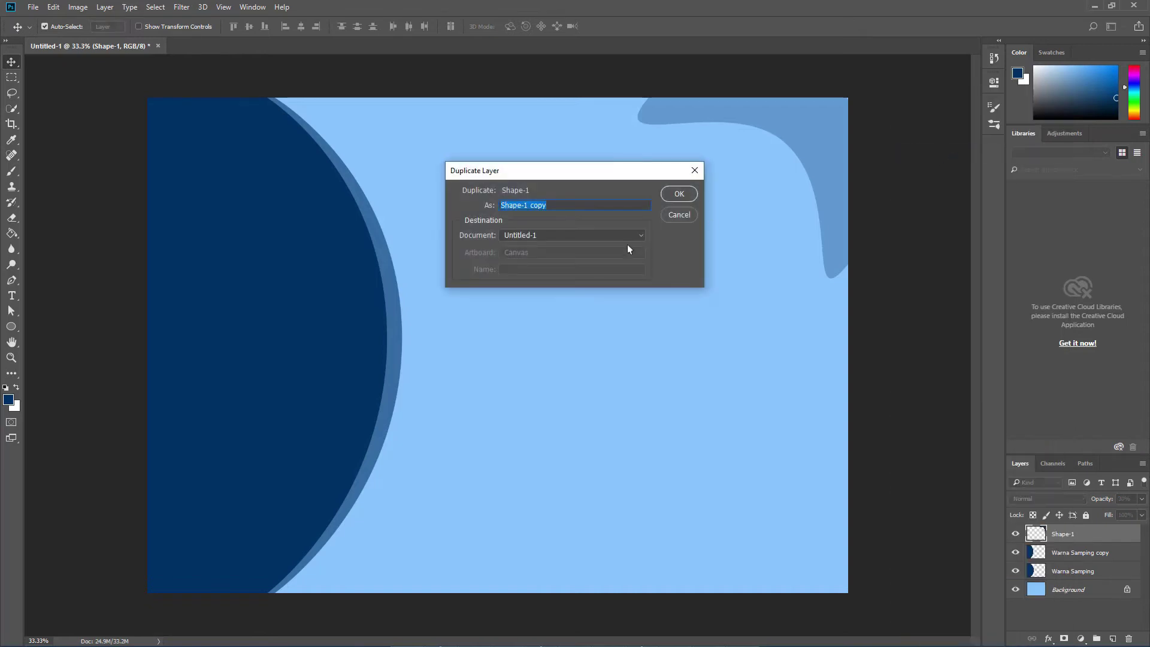
pyautogui.moveTo(527, 206); pyautogui.dragTo(592, 199)
pyautogui.press('BackSpace')
pyautogui.press('BackSpace')
pyautogui.write('2')
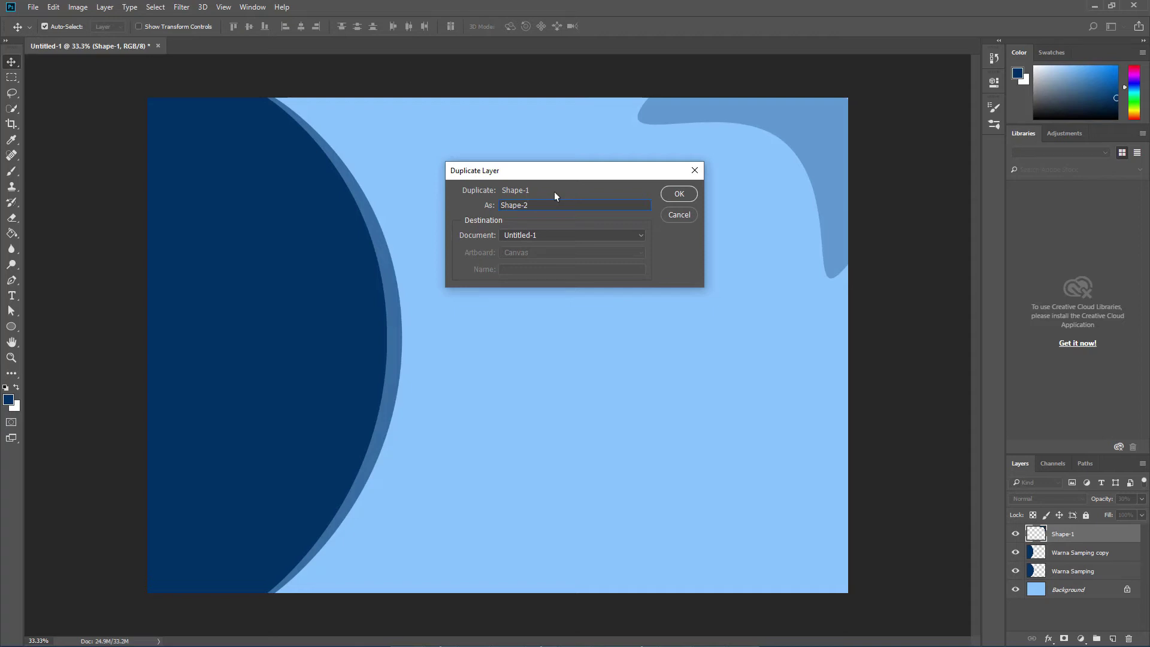
pyautogui.click(678, 194)
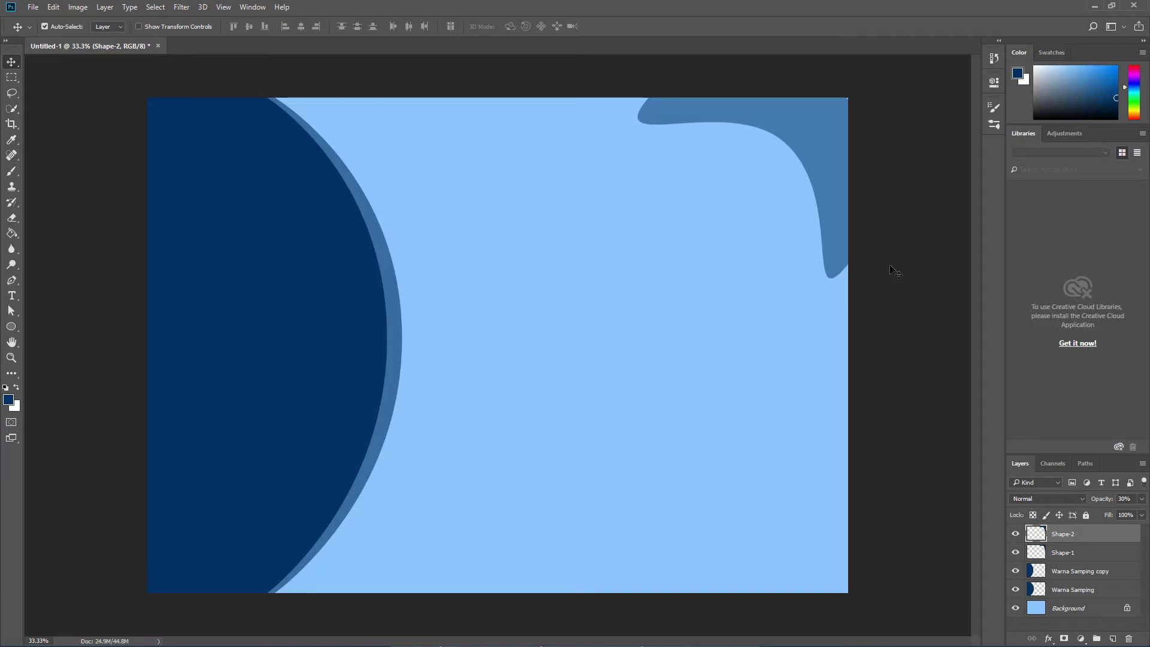
# Step: Move the "Shape-2" crescent to the canvas's lower-right corner, rotated about 122° and partly off the canvas
pyautogui.moveTo(804, 147); pyautogui.dragTo(716, 432)
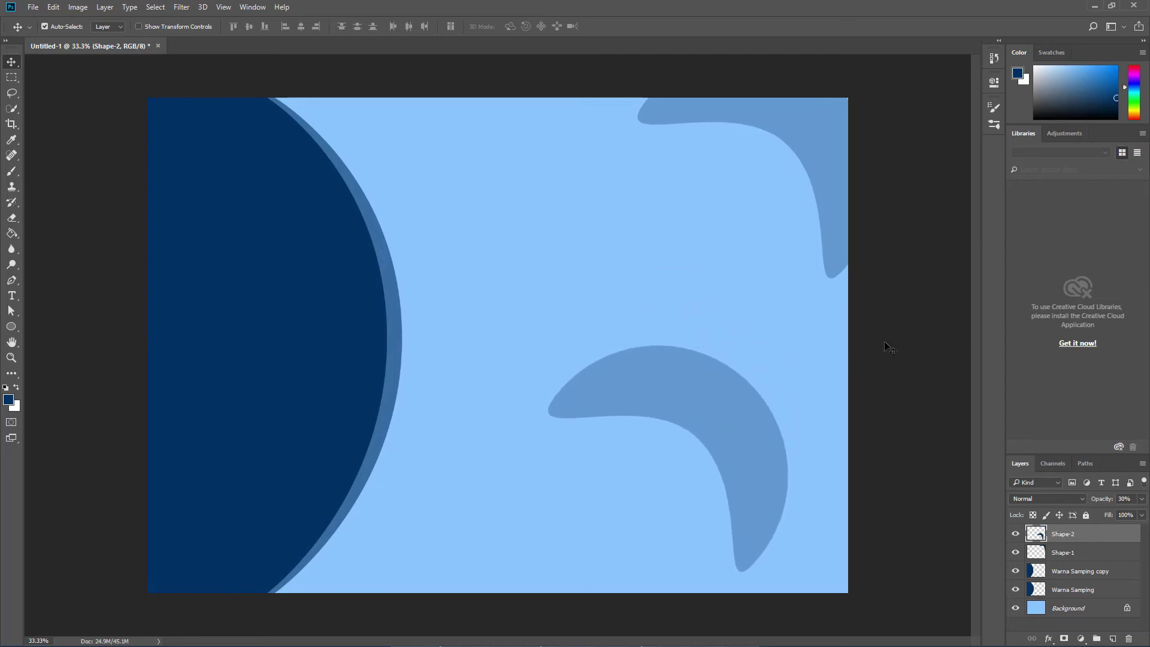
pyautogui.press('ctrl')
pyautogui.hotkey('ctrl', 't')
pyautogui.moveTo(536, 327); pyautogui.dragTo(820, 396)
pyautogui.moveTo(749, 454); pyautogui.dragTo(831, 545)
pyautogui.moveTo(726, 378); pyautogui.dragTo(758, 376)
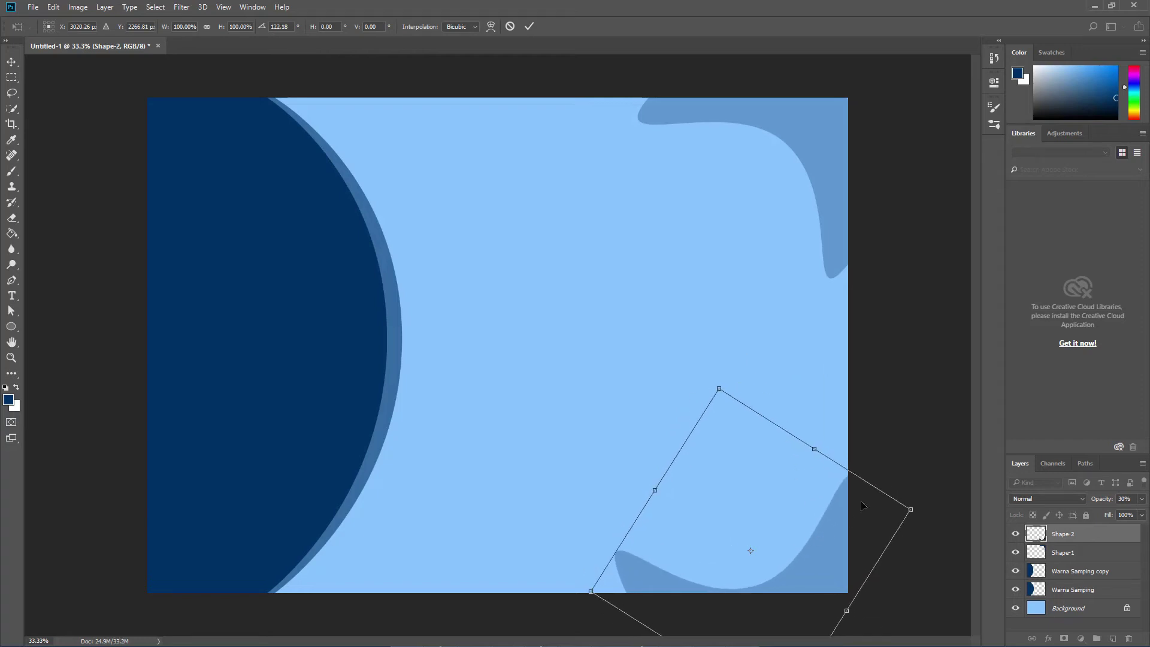
pyautogui.moveTo(828, 527); pyautogui.dragTo(823, 529)
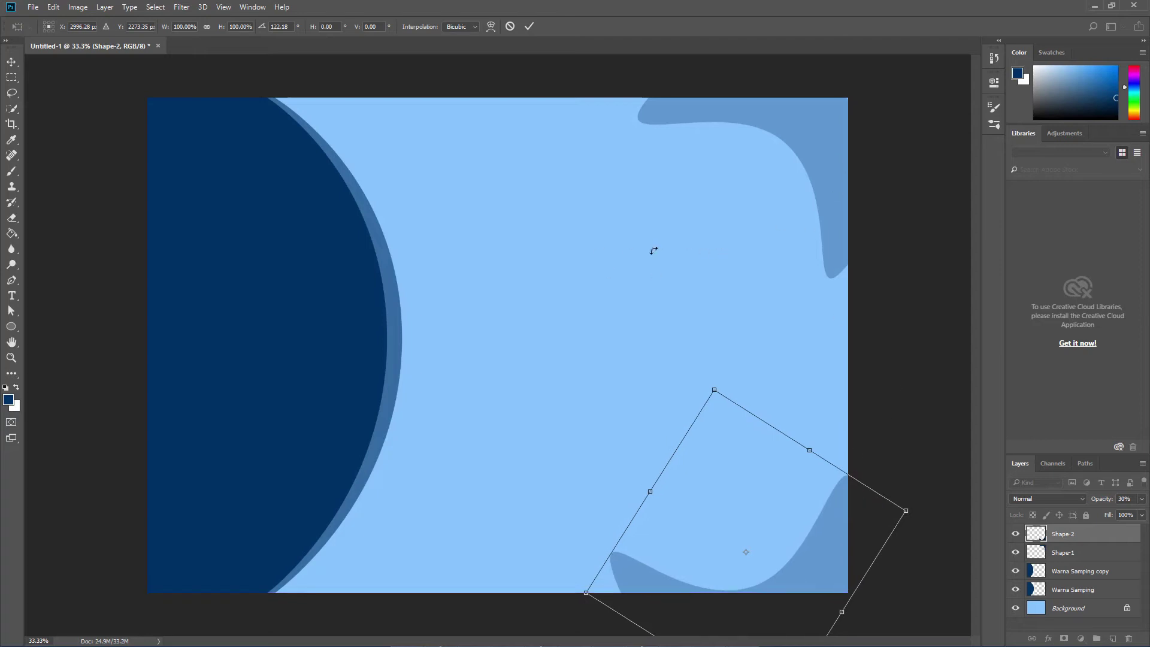
pyautogui.click(530, 27)
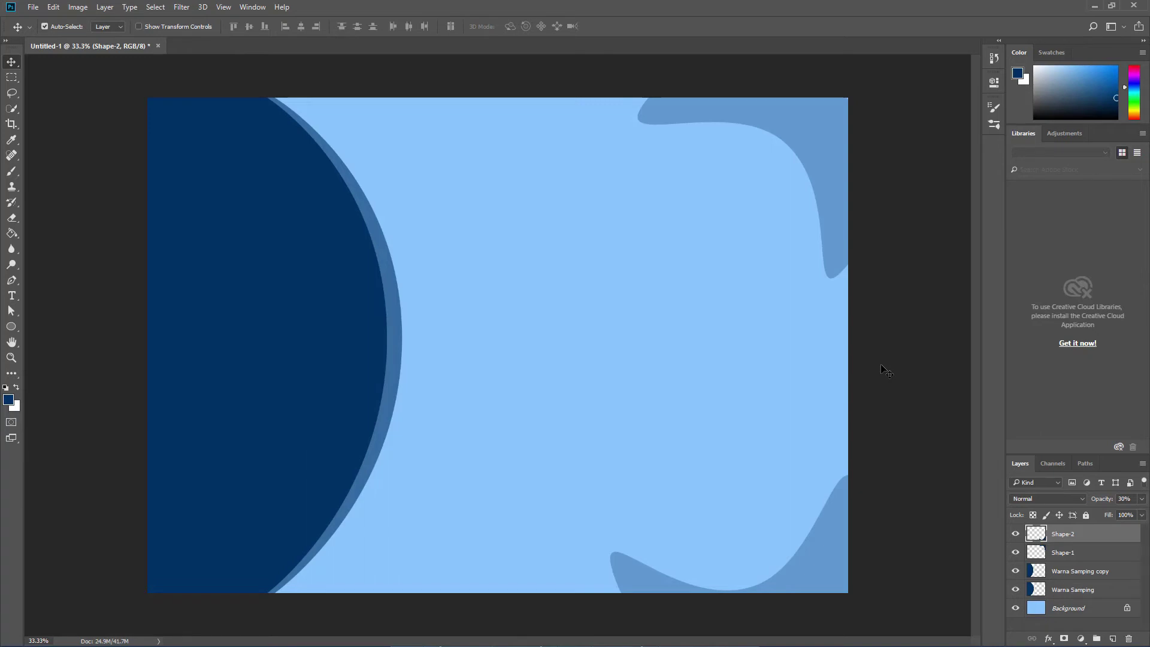
# Step: Add a new layer above "Shape-2" and name it "Dot1"
pyautogui.click(1114, 640)
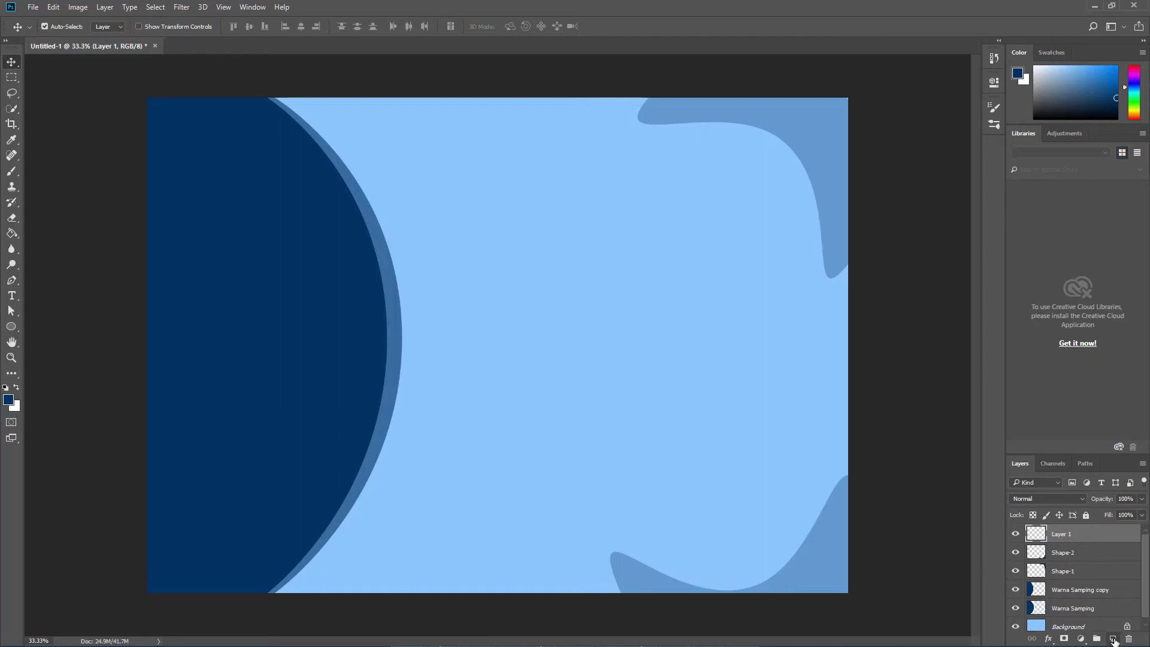
pyautogui.doubleClick(1067, 535)
pyautogui.write('Dot')
pyautogui.press('Return')
# Step: Choose the Brush tool and set the hard round tip's size to 25 px
pyautogui.click(10, 174)
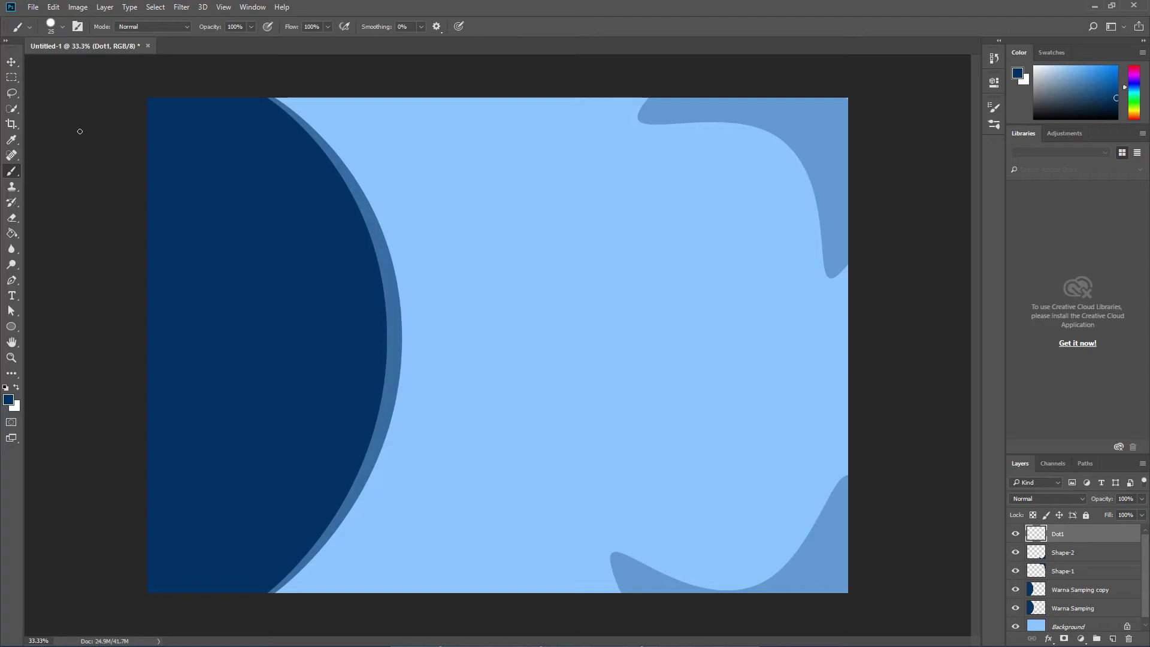
pyautogui.click(79, 28)
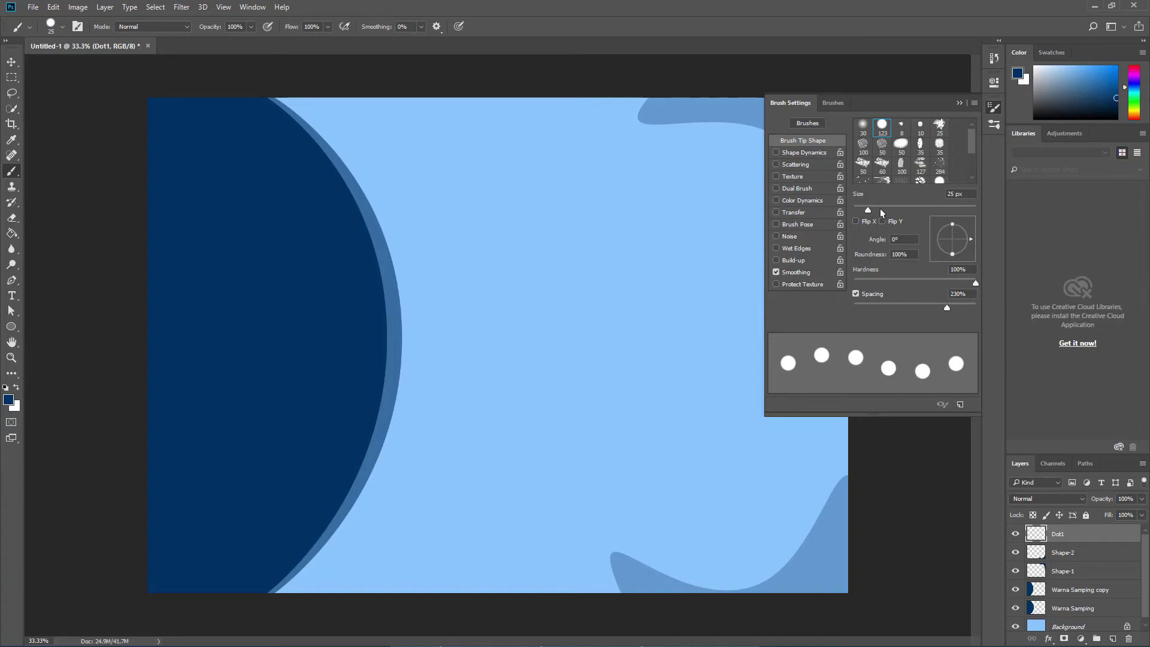
pyautogui.moveTo(867, 210); pyautogui.dragTo(898, 209)
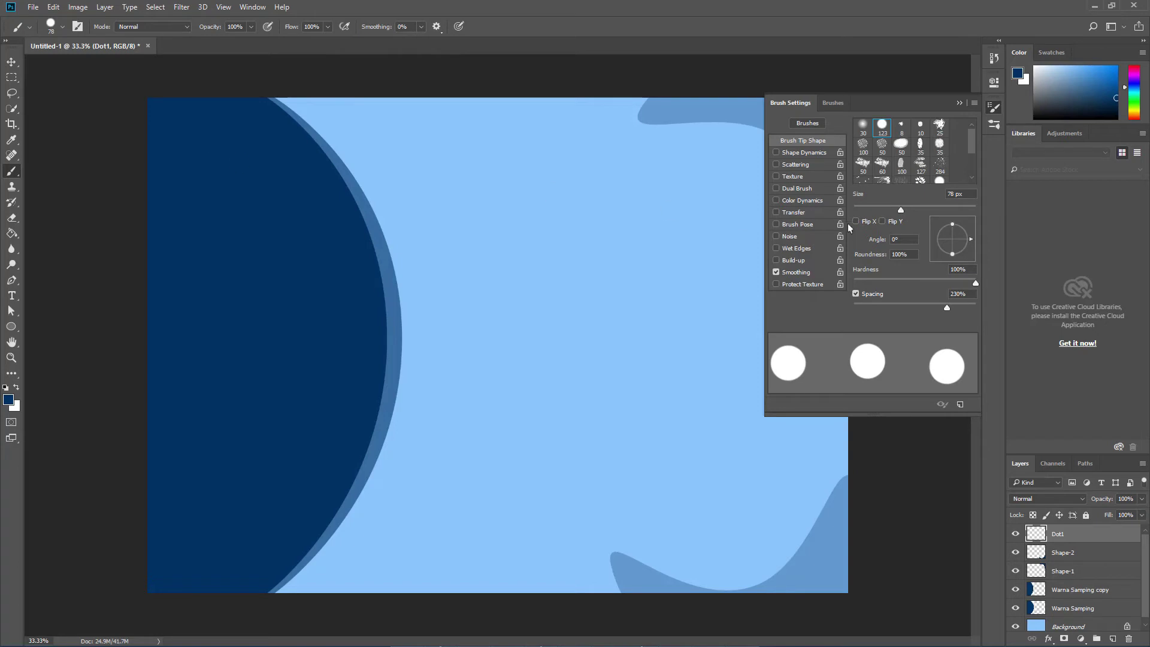
pyautogui.click(971, 196)
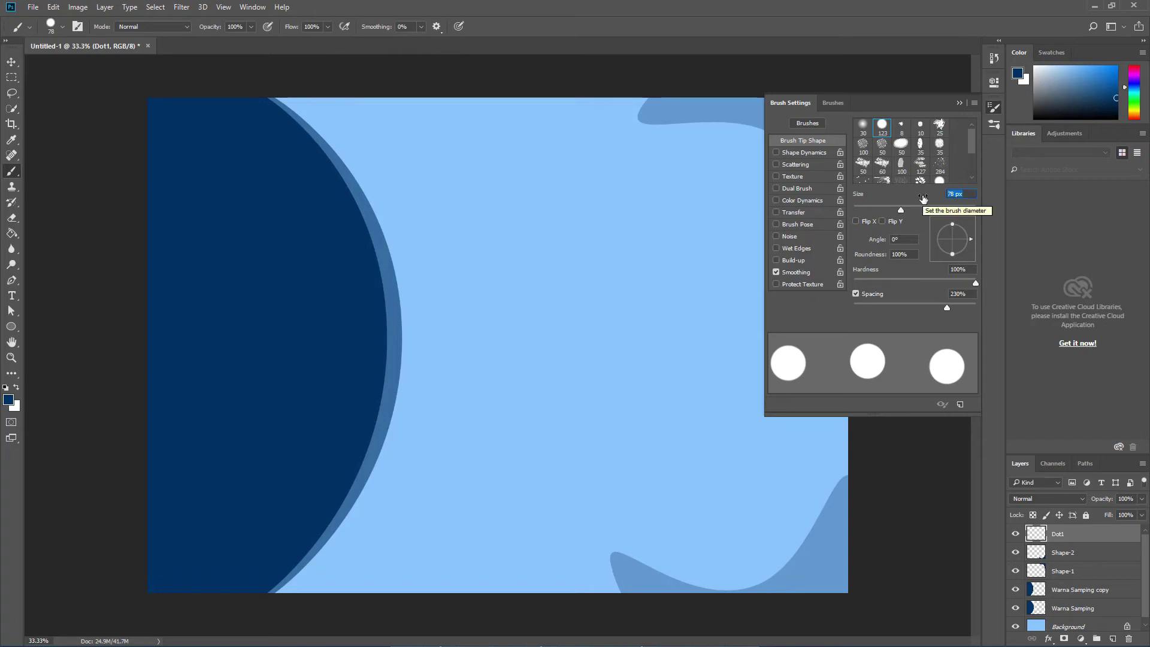
pyautogui.write('25')
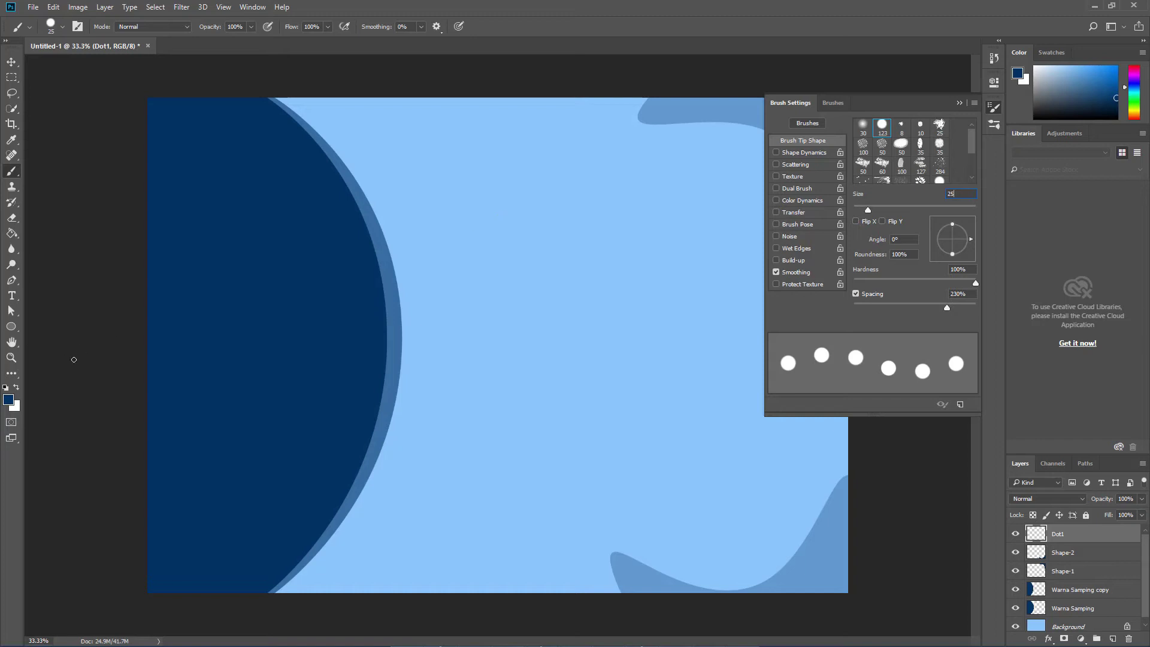
# Step: Set the foreground color to white #ffffff and return to the Brush tool
pyautogui.click(9, 399)
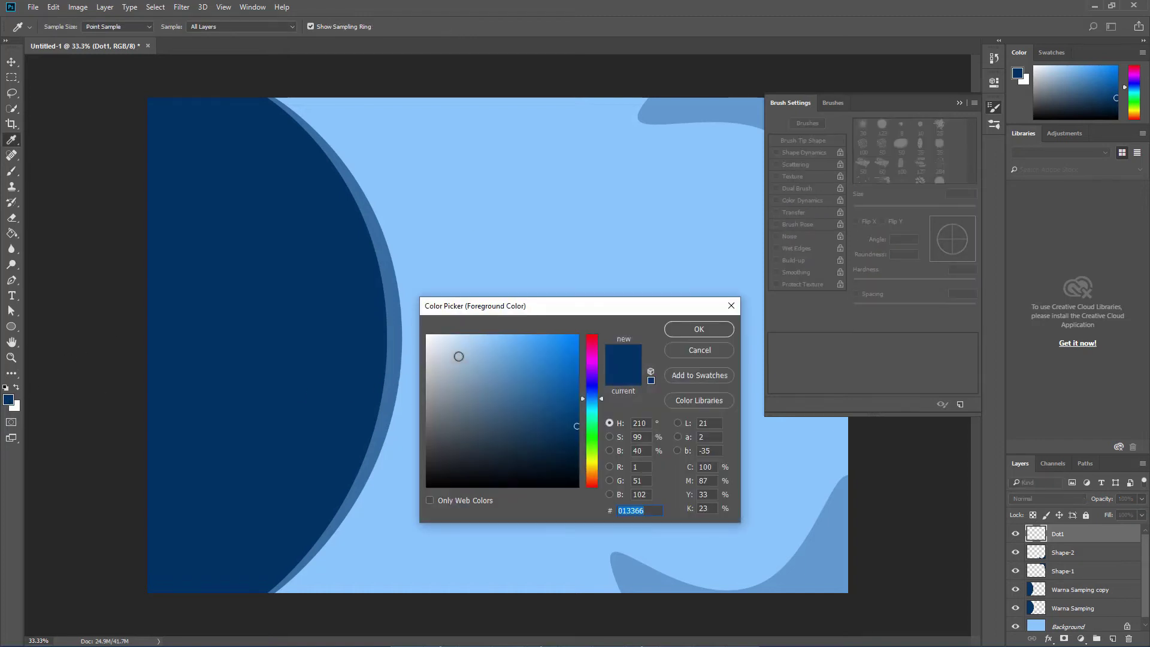
pyautogui.moveTo(459, 357); pyautogui.dragTo(403, 298)
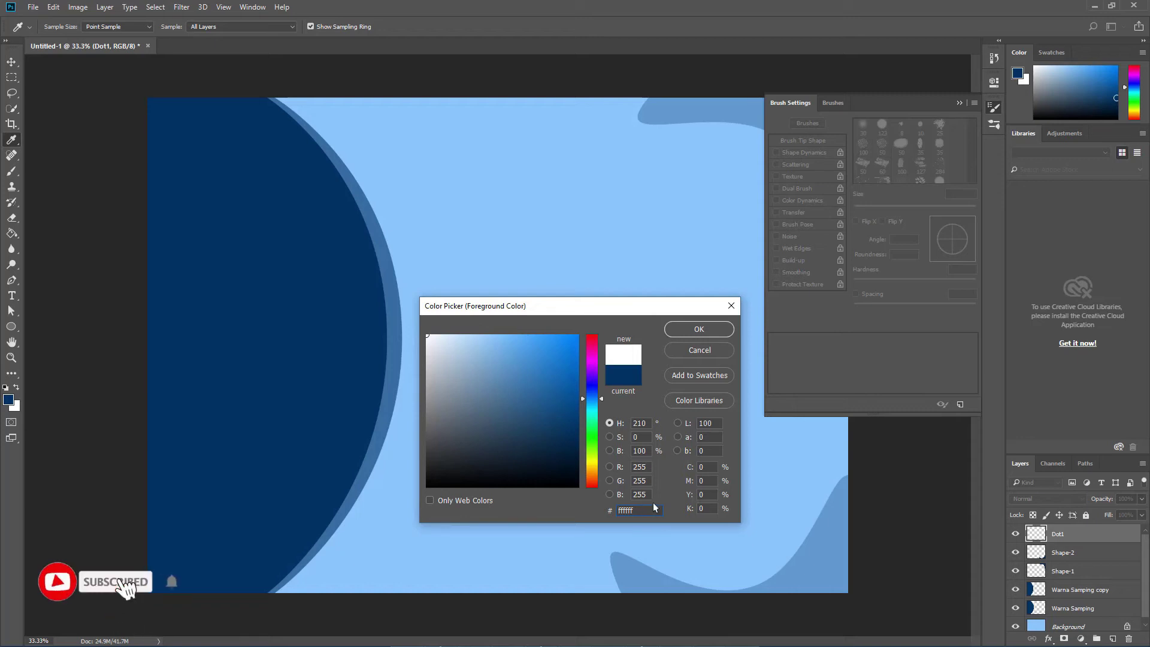
pyautogui.click(699, 332)
pyautogui.press('b')
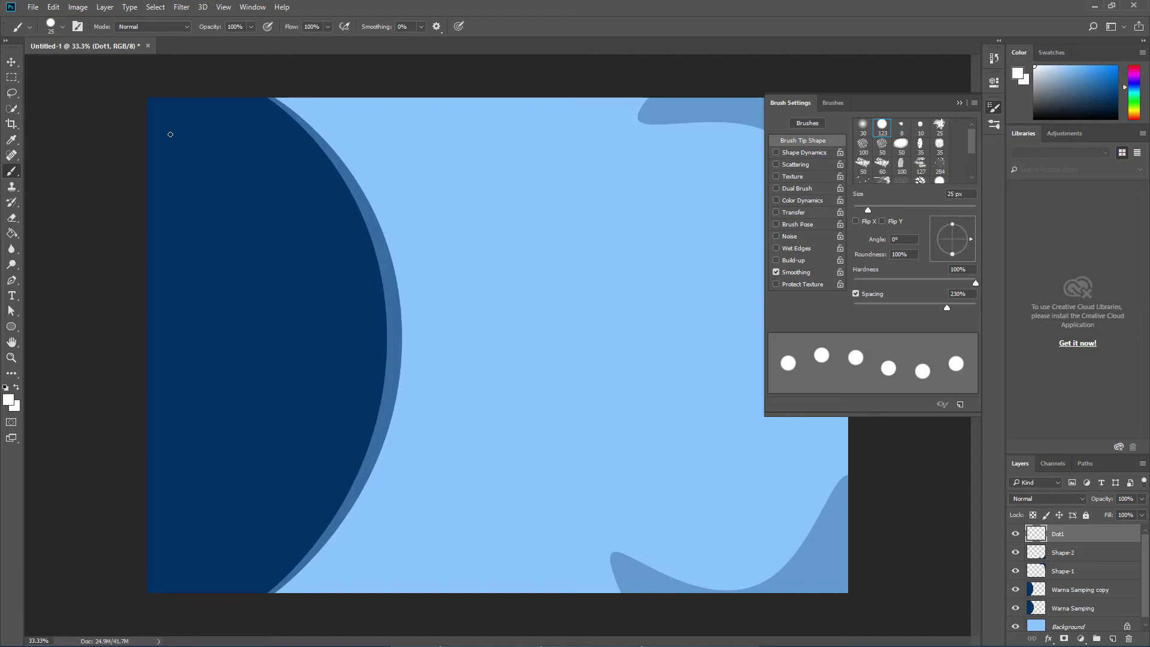
# Step: Paint a straight row of eight white dots near the dark panel's upper-left corner, undoing the uneven second row
pyautogui.moveTo(209, 134); pyautogui.dragTo(259, 134)
pyautogui.moveTo(172, 149); pyautogui.dragTo(246, 153)
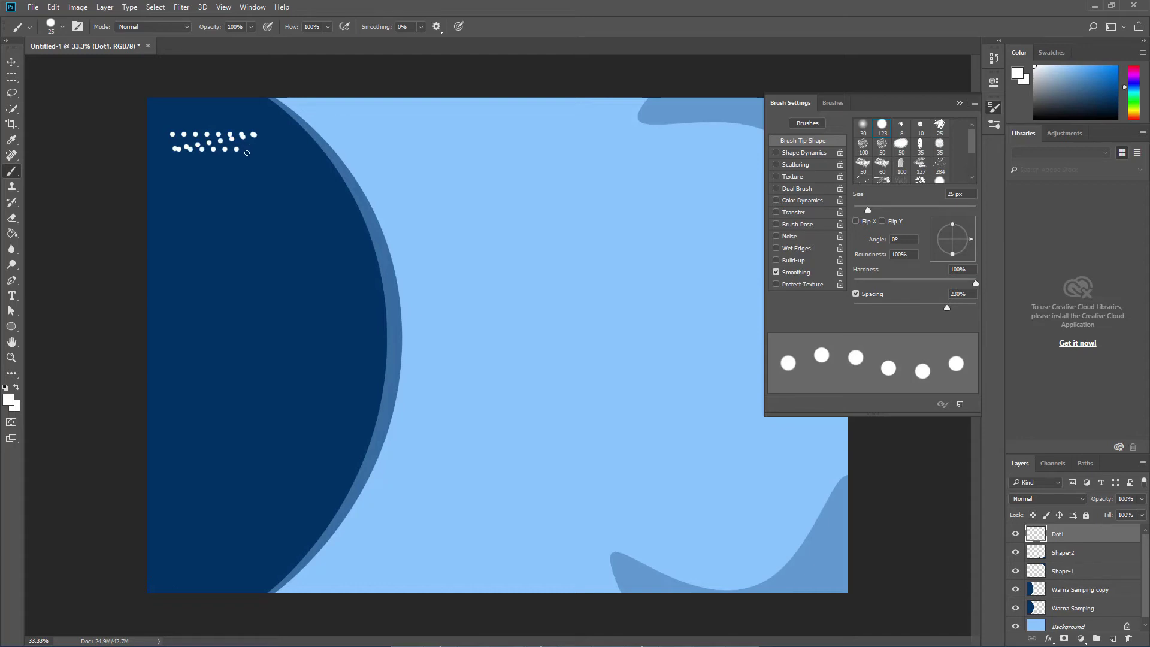
pyautogui.hotkey('ctrl', 'z')
pyautogui.click(993, 108)
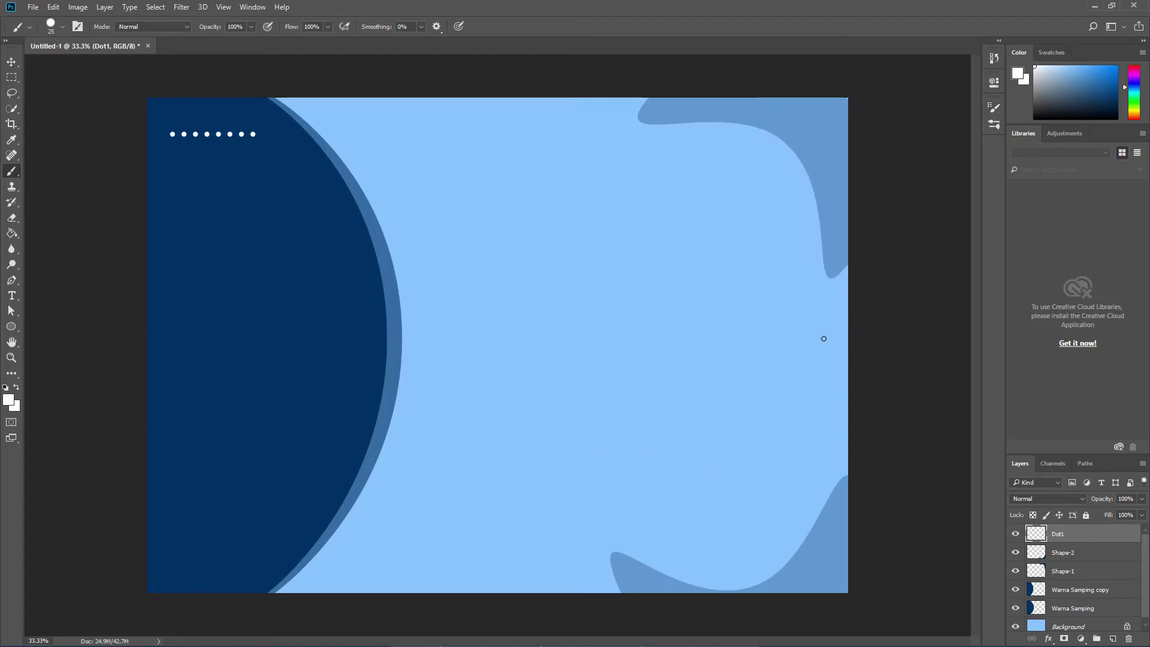
# Step: Duplicate the "Dot1" layer as "Dot2"
pyautogui.rightClick(1058, 535)
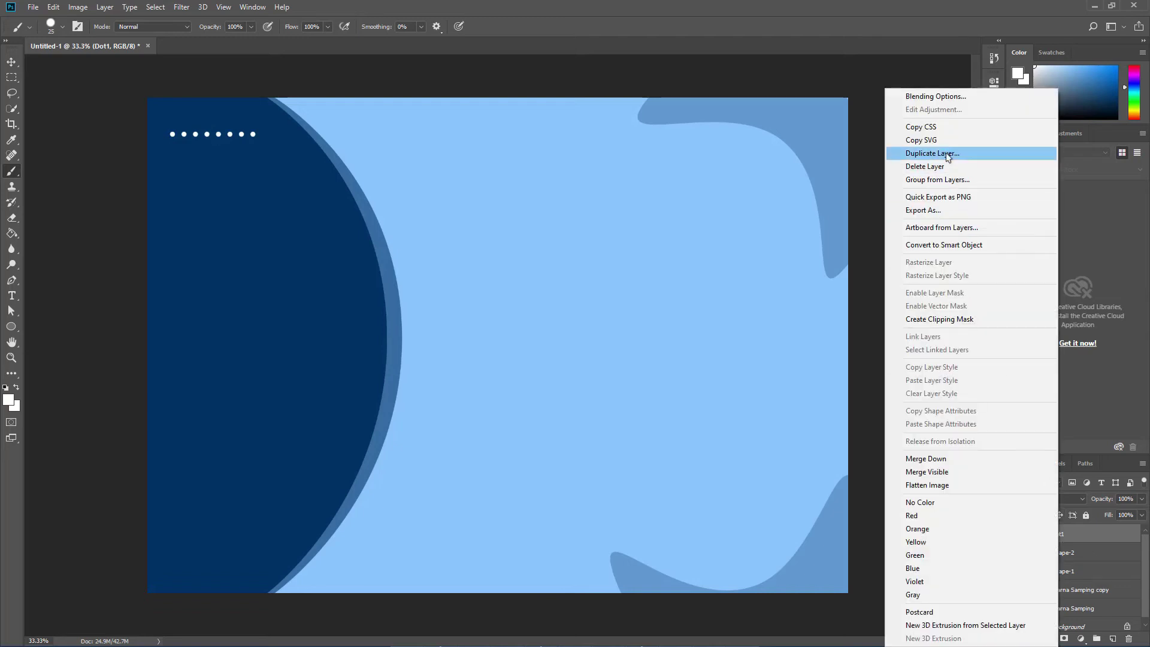
pyautogui.click(932, 153)
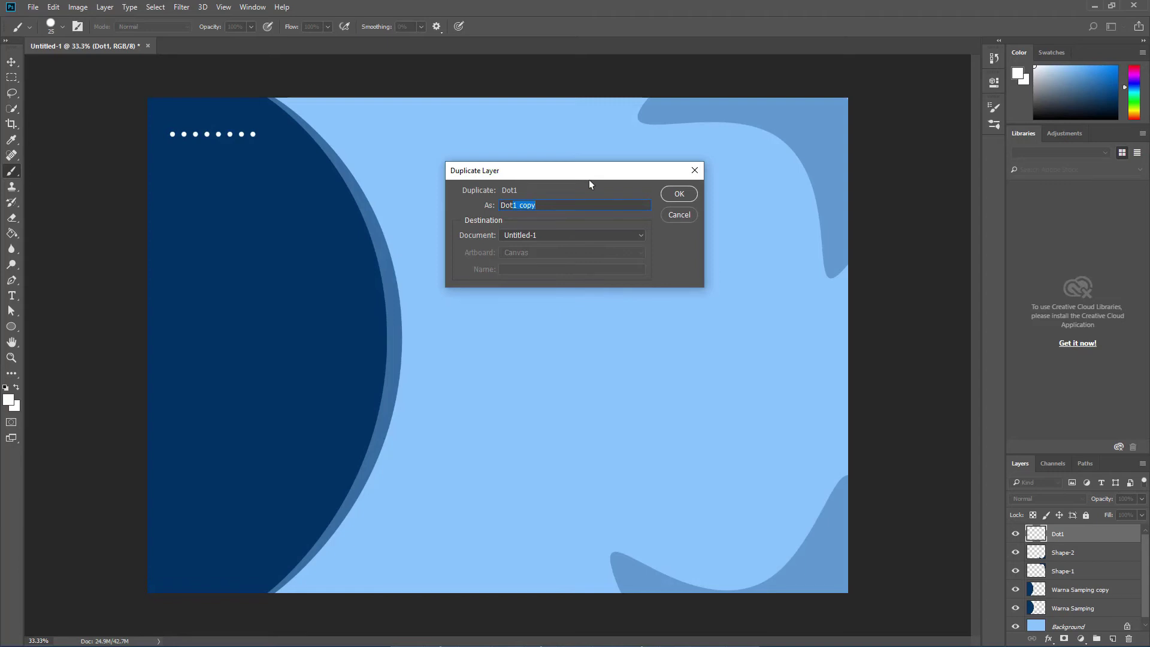
pyautogui.write('2')
pyautogui.click(679, 194)
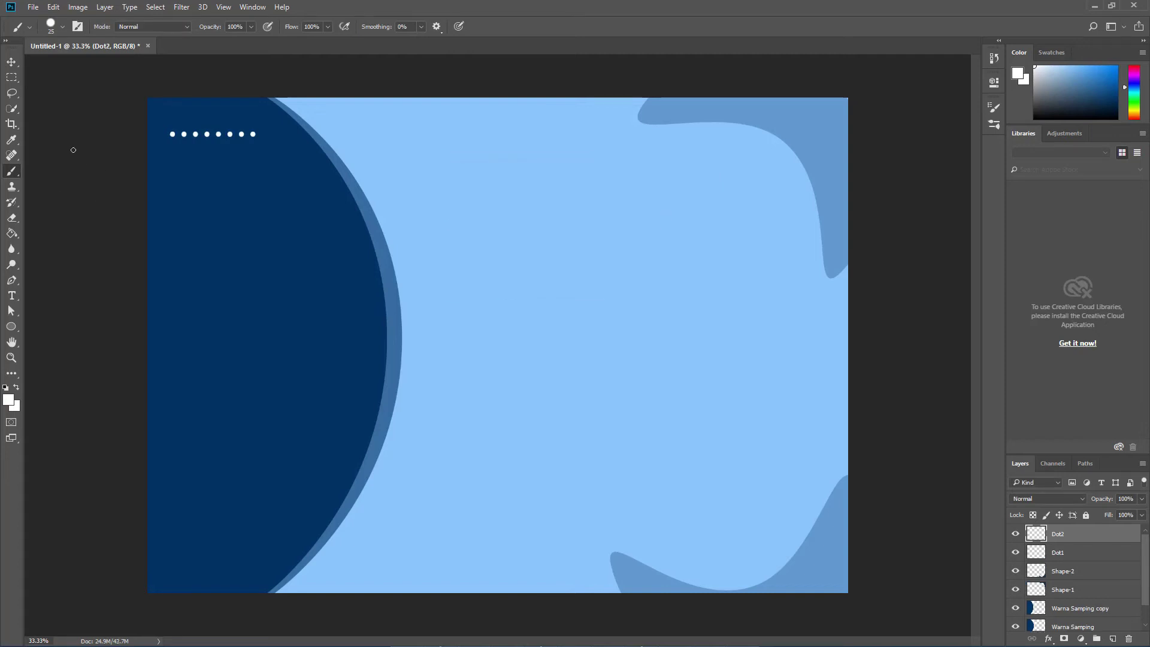
# Step: Move the "Dot2" row straight down so it sits just below the "Dot1" row
pyautogui.click(12, 62)
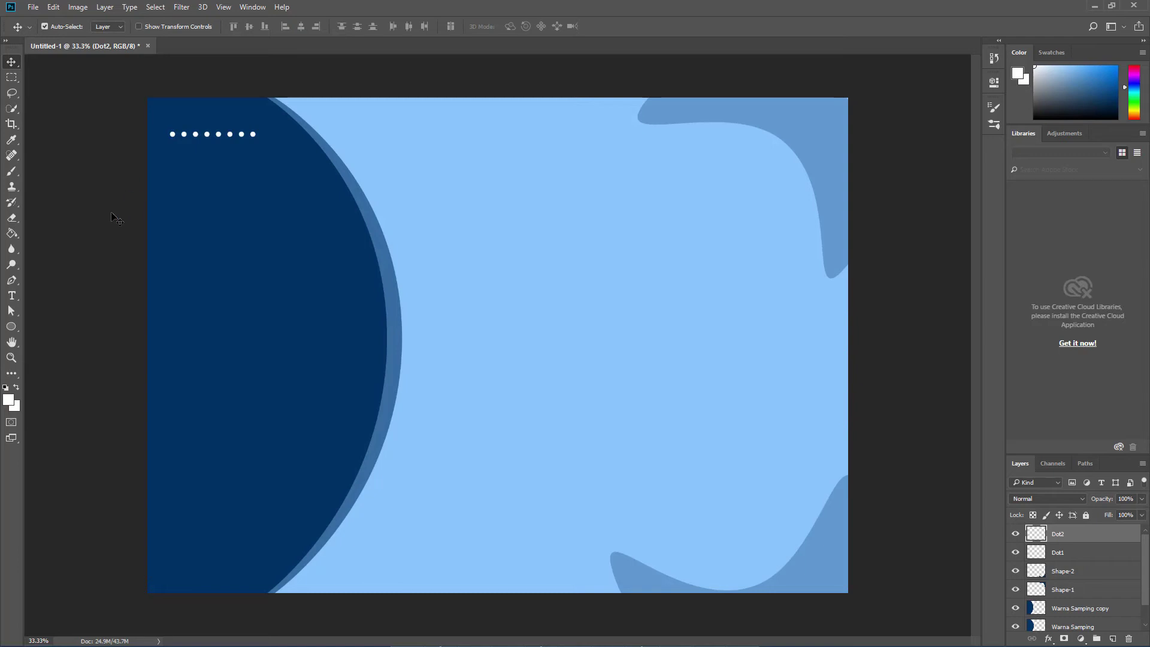
pyautogui.hotkey('shift', 'Down')
pyautogui.hotkey('shift', 'Down')
pyautogui.hotkey('shift', 'Down')
pyautogui.hotkey('shift', 'Down')
# Step: Add a layer named "Dot3" and paint a straight row of eight white dots on it over the upper-right crescent
pyautogui.click(1112, 639)
pyautogui.doubleClick(1061, 535)
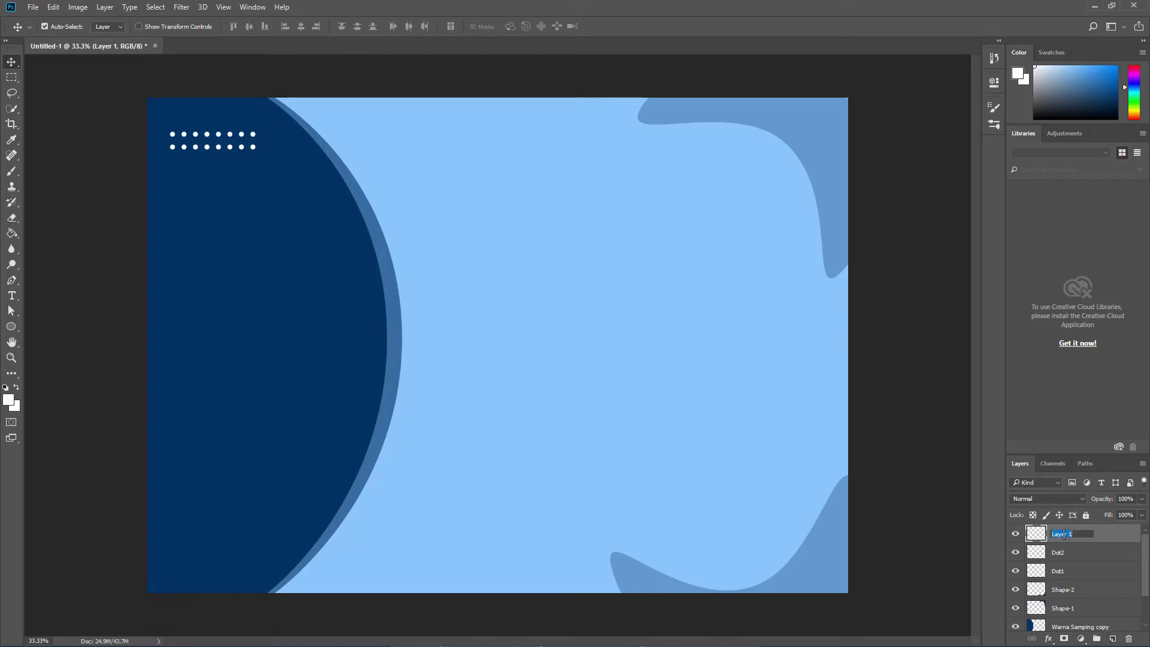
pyautogui.write('Dot3')
pyautogui.press('Return')
pyautogui.click(11, 173)
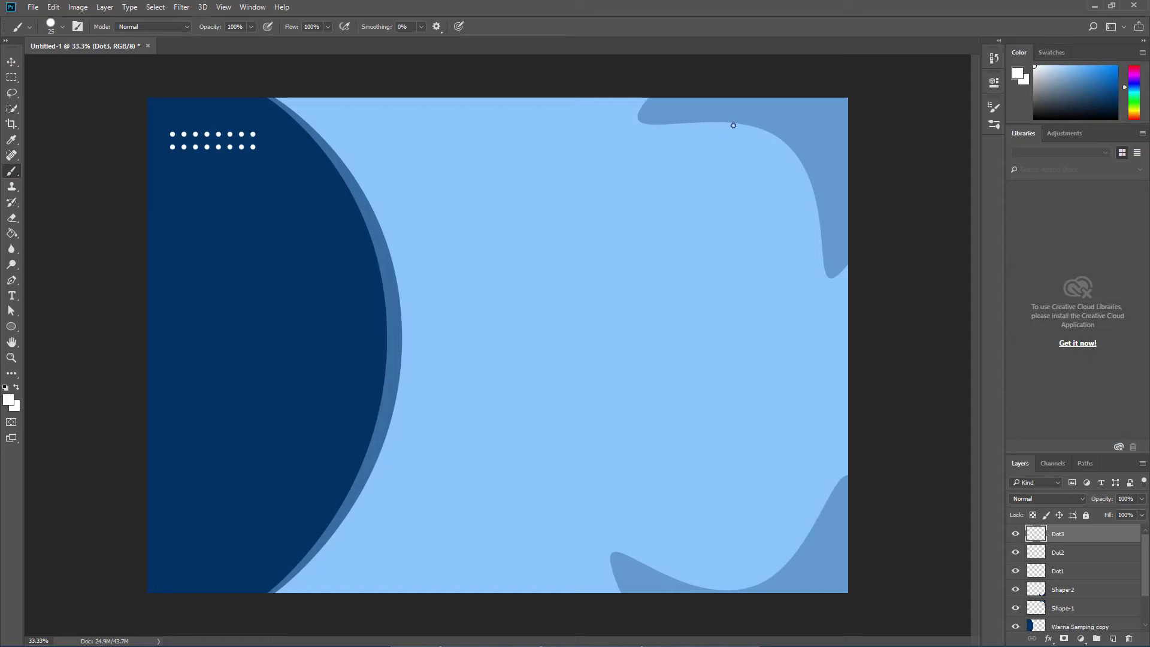
pyautogui.moveTo(733, 125); pyautogui.dragTo(824, 127)
# Step: Duplicate the "Dot3" layer as "Dot4"
pyautogui.rightClick(1074, 534)
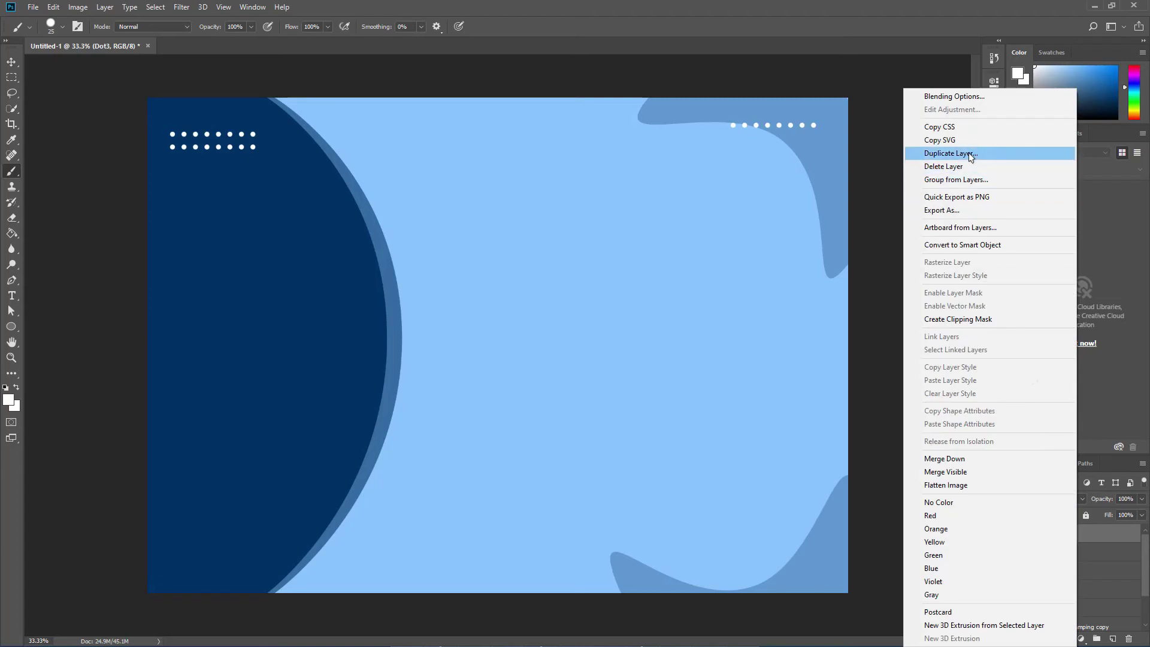
pyautogui.click(968, 153)
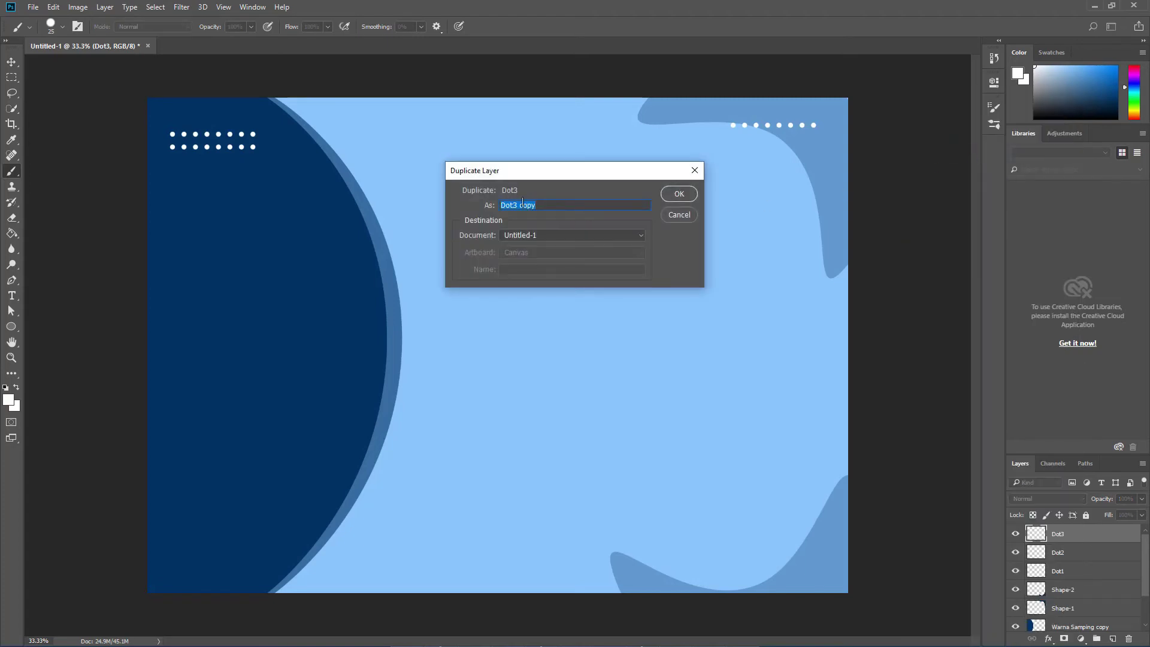
pyautogui.moveTo(511, 205); pyautogui.dragTo(594, 205)
pyautogui.write('4')
pyautogui.click(688, 199)
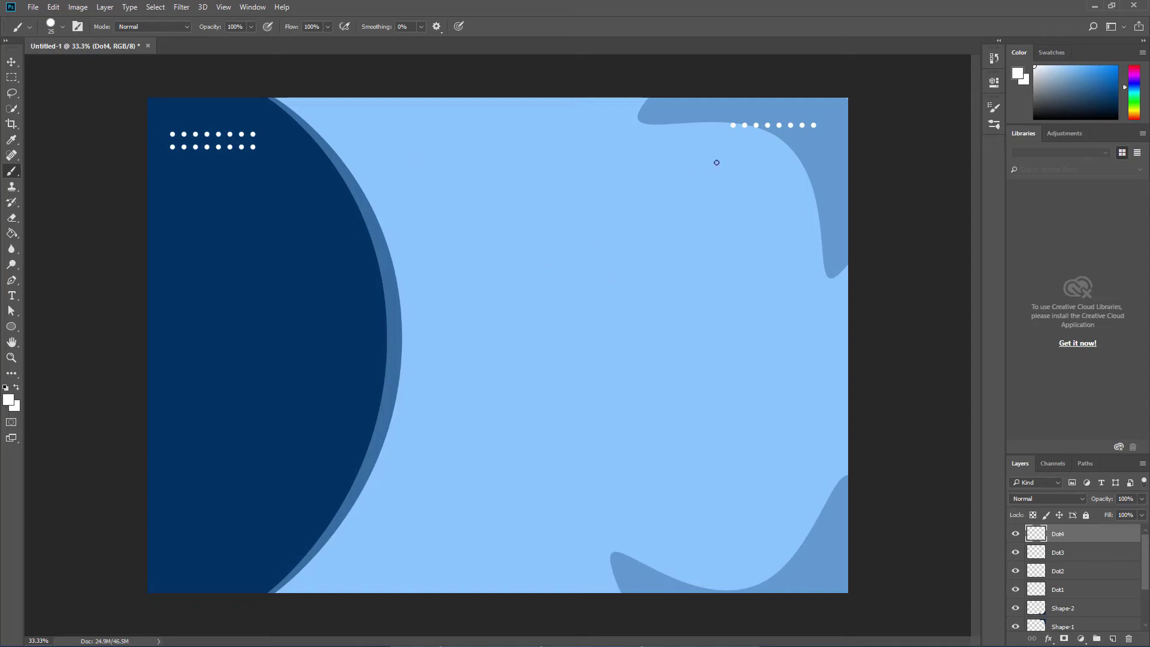
# Step: Move the "Dot4" row just below the "Dot3" row and shift it left by about one dot spacing
pyautogui.click(12, 61)
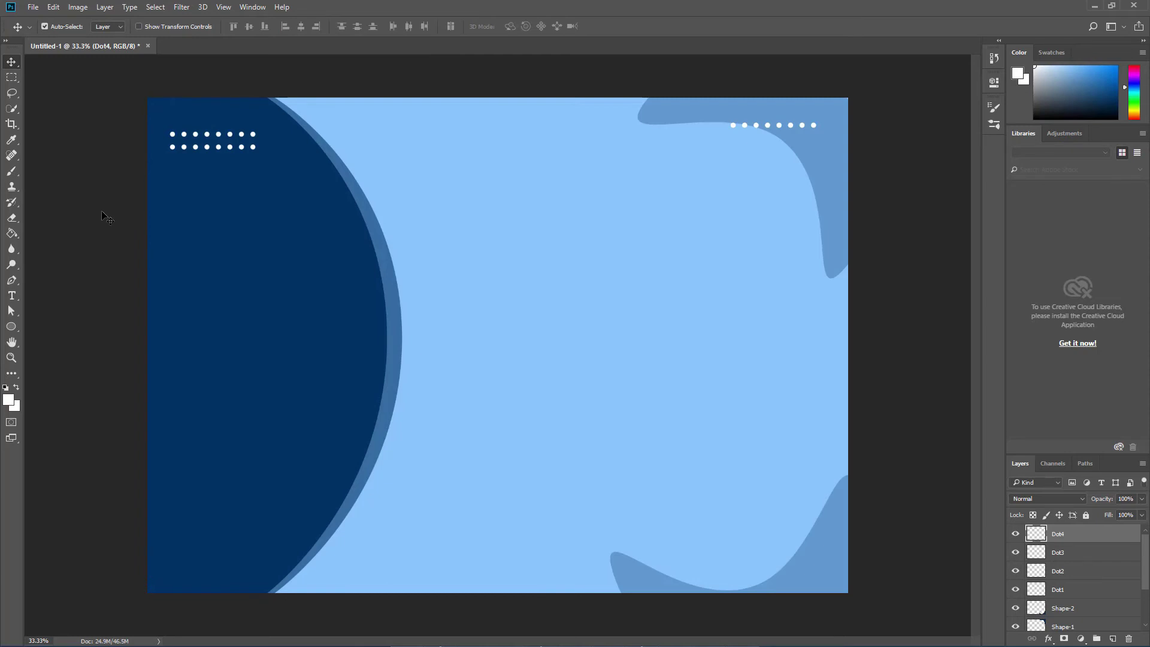
pyautogui.hotkey('shift', 'Down')
pyautogui.hotkey('shift', 'Down')
pyautogui.hotkey('shift', 'Down')
pyautogui.hotkey('shift', 'Left')
pyautogui.hotkey('shift', 'Left')
pyautogui.hotkey('shift', 'Left')
pyautogui.hotkey('shift', 'Left')
pyautogui.hotkey('shift', 'Left')
# Step: Duplicate the "Dot4" layer as "Dot5"
pyautogui.rightClick(1072, 536)
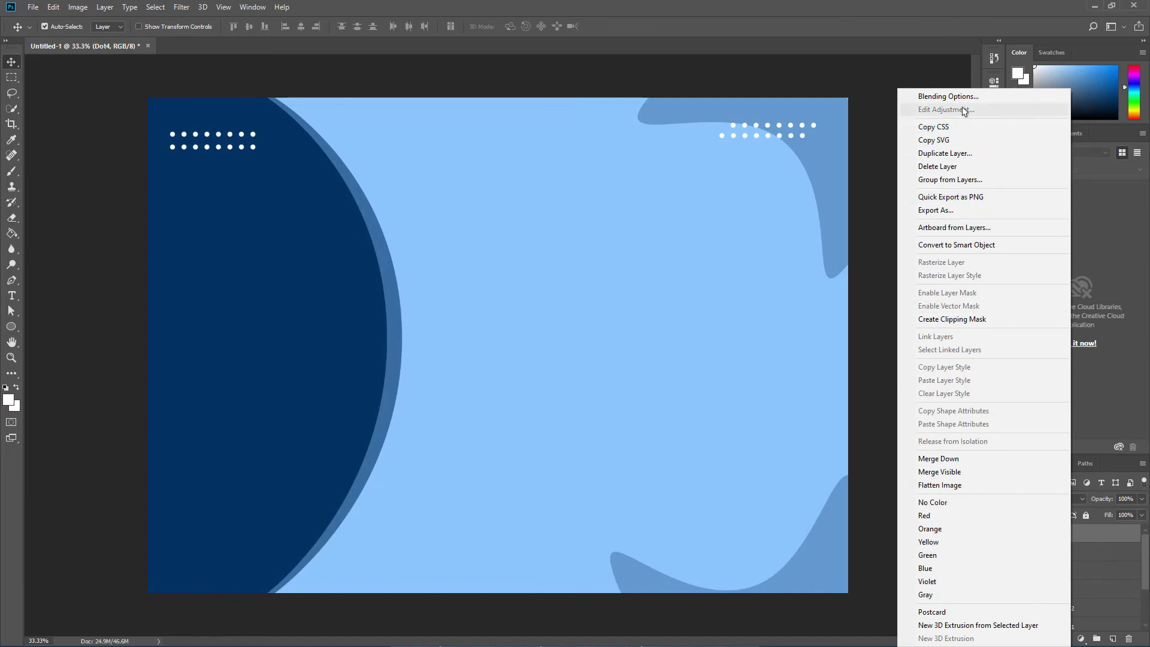
pyautogui.click(960, 156)
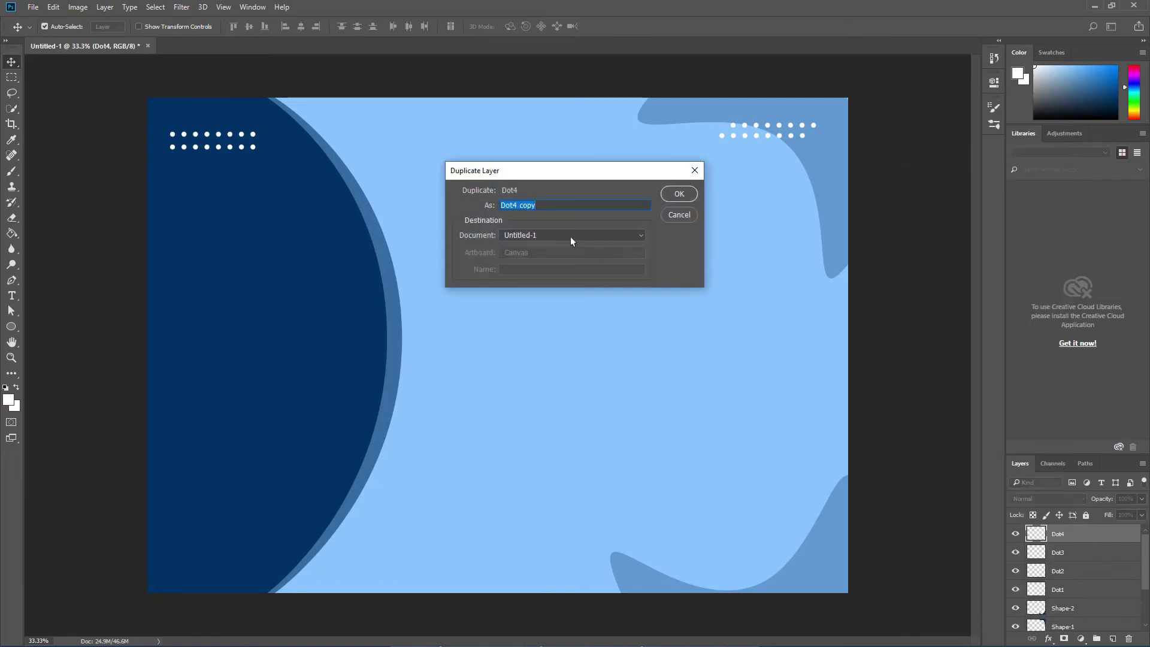
pyautogui.moveTo(514, 205); pyautogui.dragTo(595, 200)
pyautogui.write('5')
pyautogui.click(683, 197)
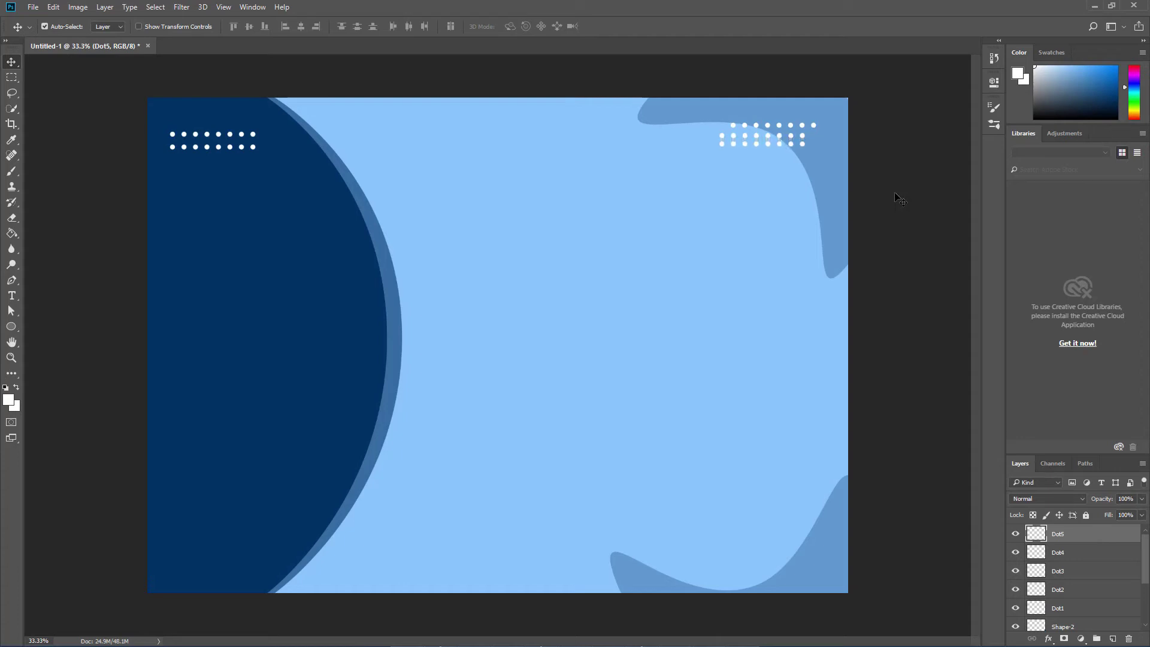
# Step: Place the "Dot5" row just below the "Dot4" row, shifted right by about one dot spacing to line up with "Dot3"
pyautogui.hotkey('shift', 'Right')
pyautogui.hotkey('shift', 'Right')
pyautogui.hotkey('shift', 'Right')
pyautogui.hotkey('shift', 'Right')
pyautogui.hotkey('shift', 'Right')
# Step: Add a layer named "Dot6" and paint a straight vertical column of six white dots on it over the lower-right crescent
pyautogui.click(1120, 636)
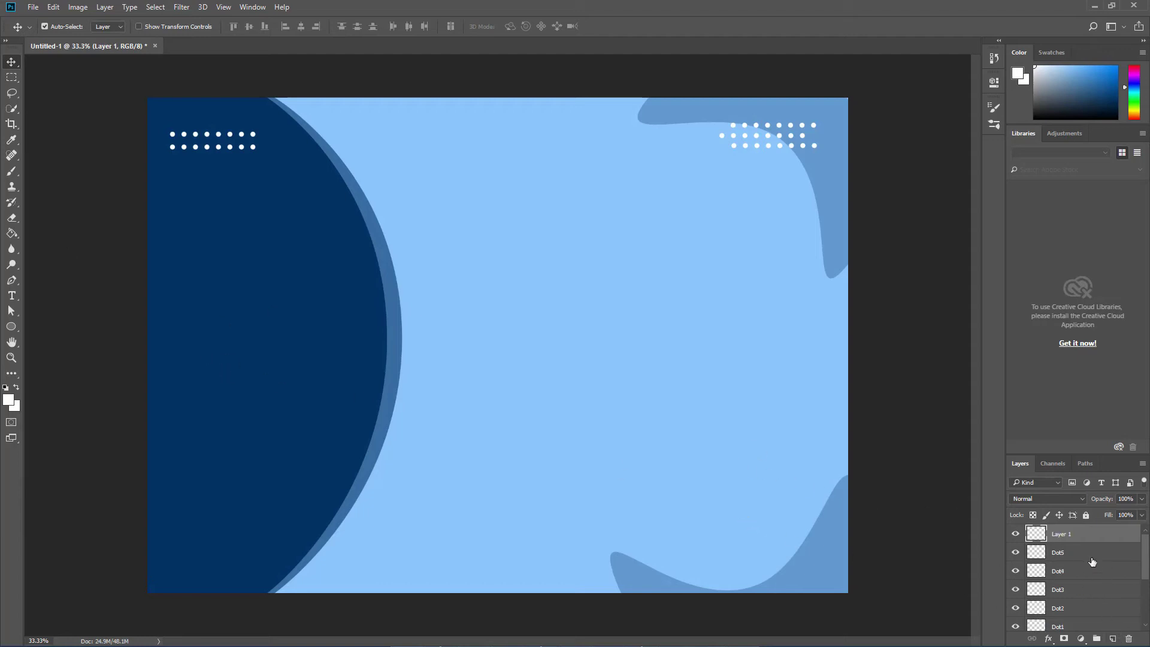
pyautogui.doubleClick(1070, 541)
pyautogui.write('Dot6')
pyautogui.press('Return')
pyautogui.click(12, 170)
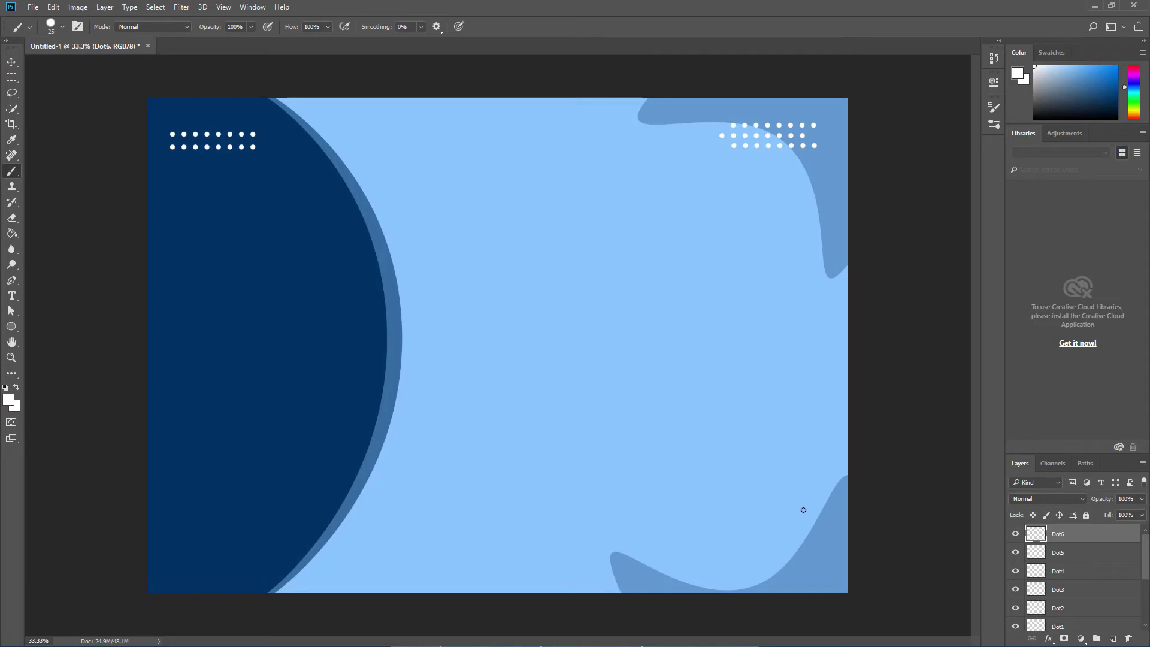
pyautogui.moveTo(803, 507); pyautogui.dragTo(803, 567)
# Step: Duplicate the "Dot6" layer as "Dot7" and place the copied column about one dot spacing to the left
pyautogui.click(11, 62)
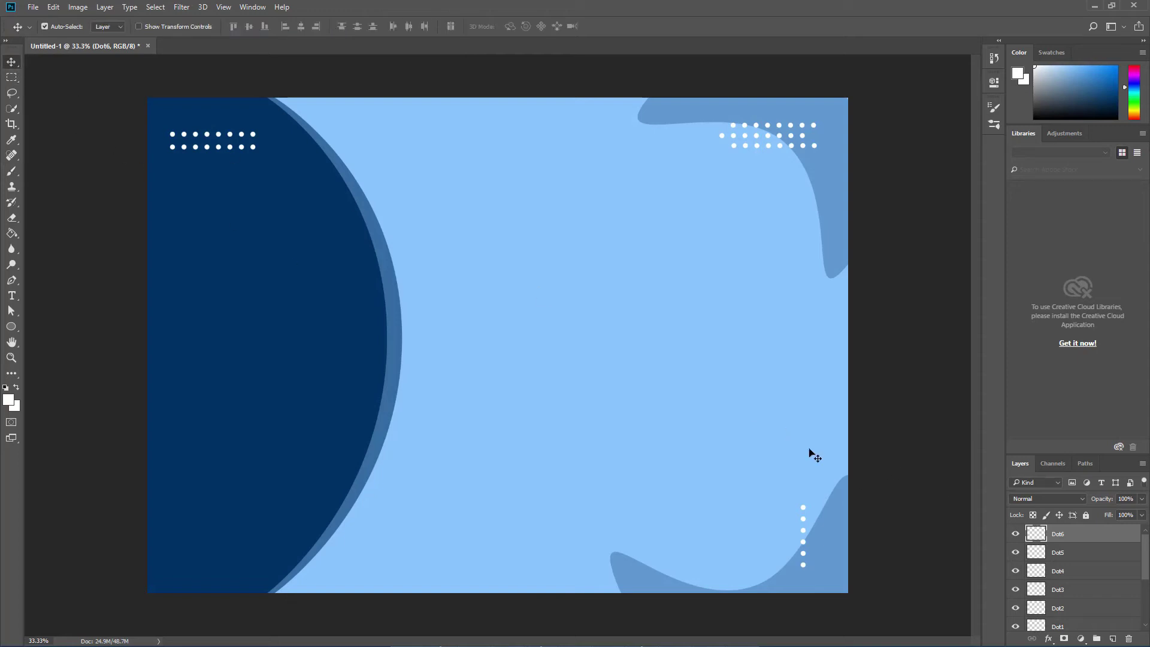
pyautogui.rightClick(1080, 537)
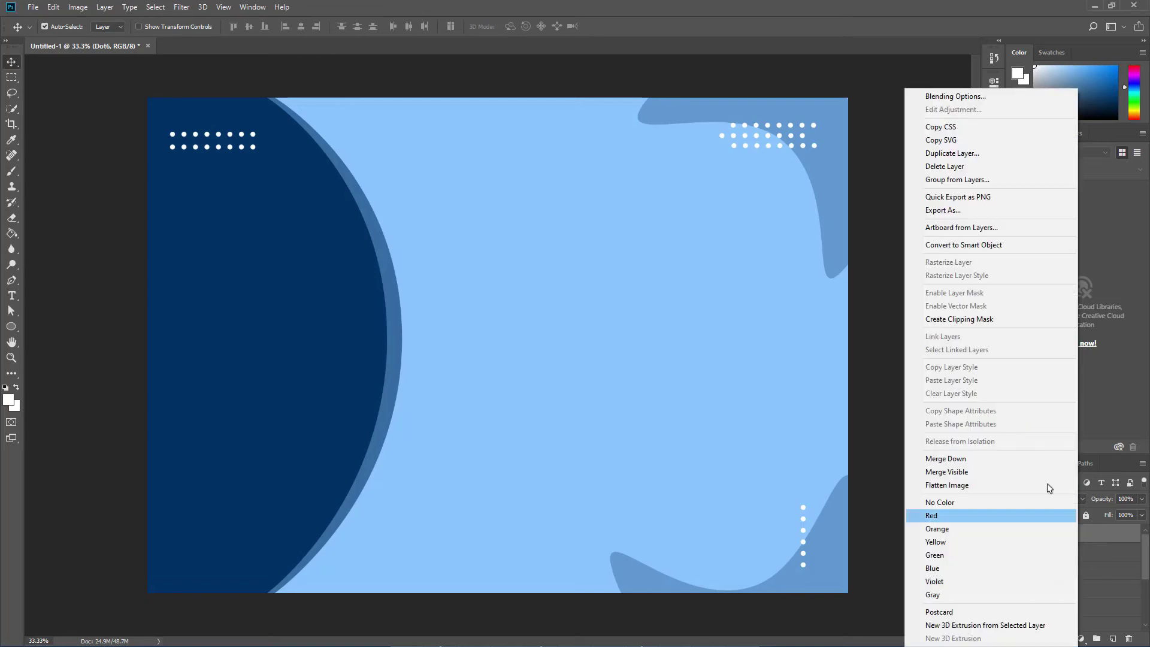
pyautogui.click(971, 153)
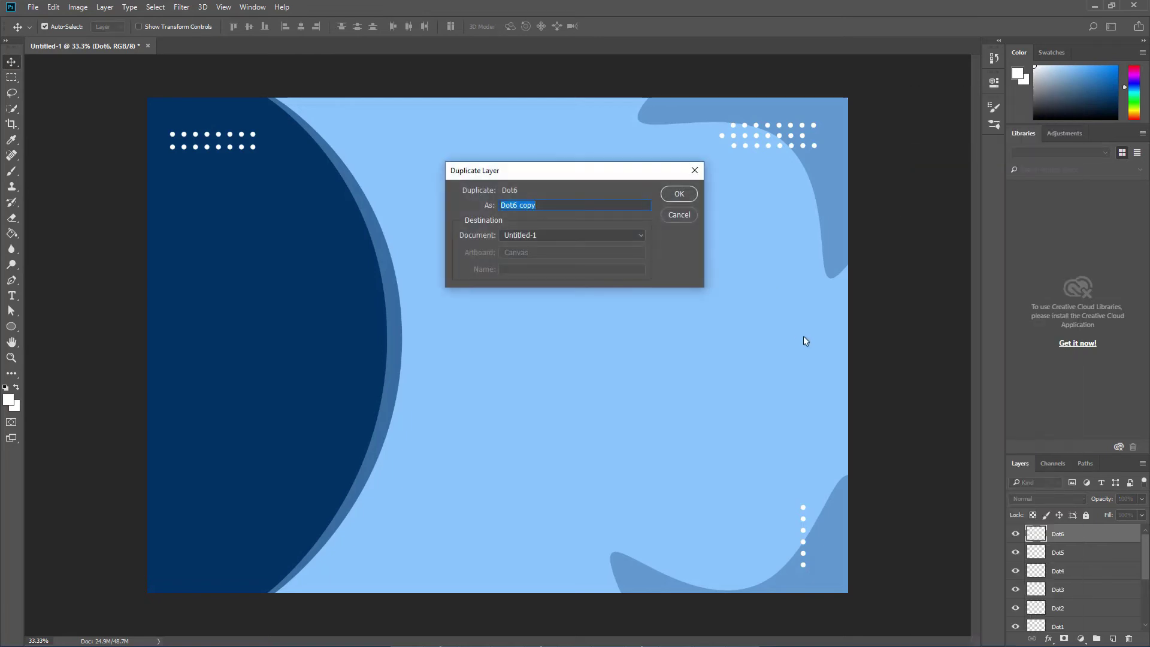
pyautogui.moveTo(512, 206); pyautogui.dragTo(581, 197)
pyautogui.write('7')
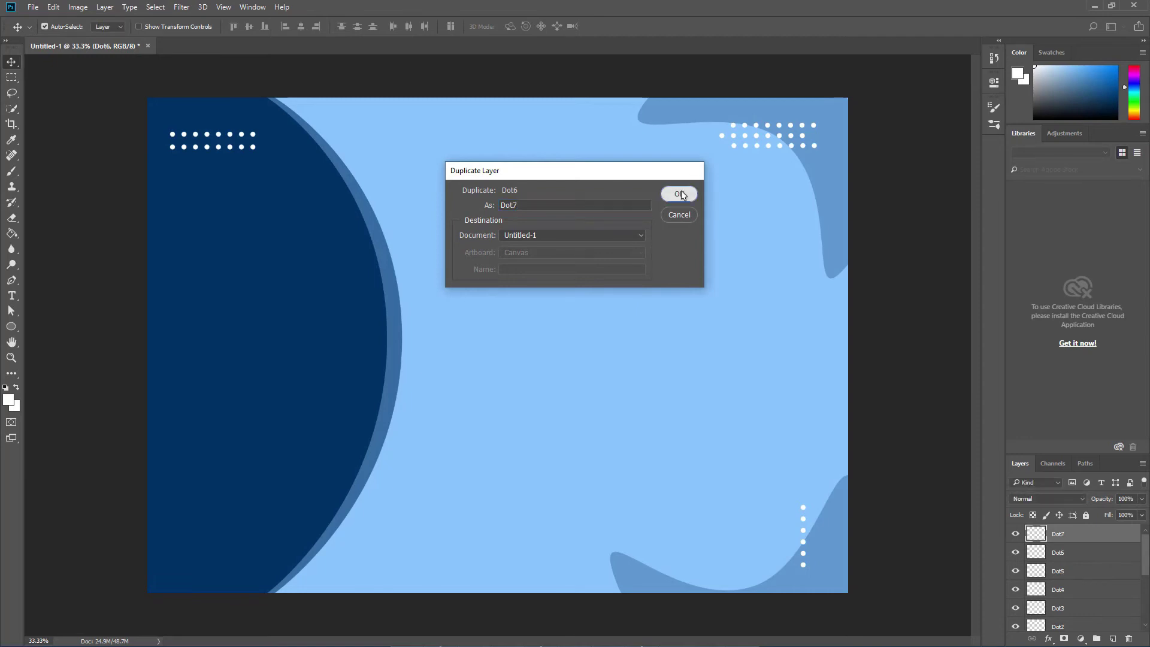
pyautogui.click(678, 193)
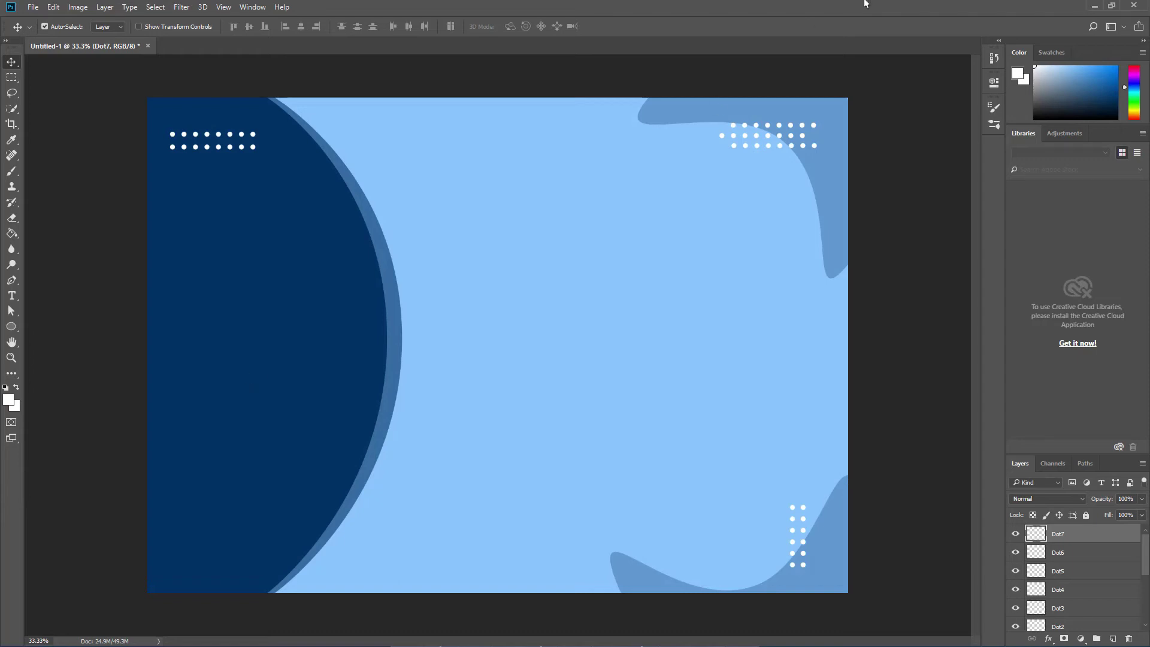
# Step: Switch to Chrome, open images.google.com and dismiss the translation offer
pyautogui.click(1094, 5)
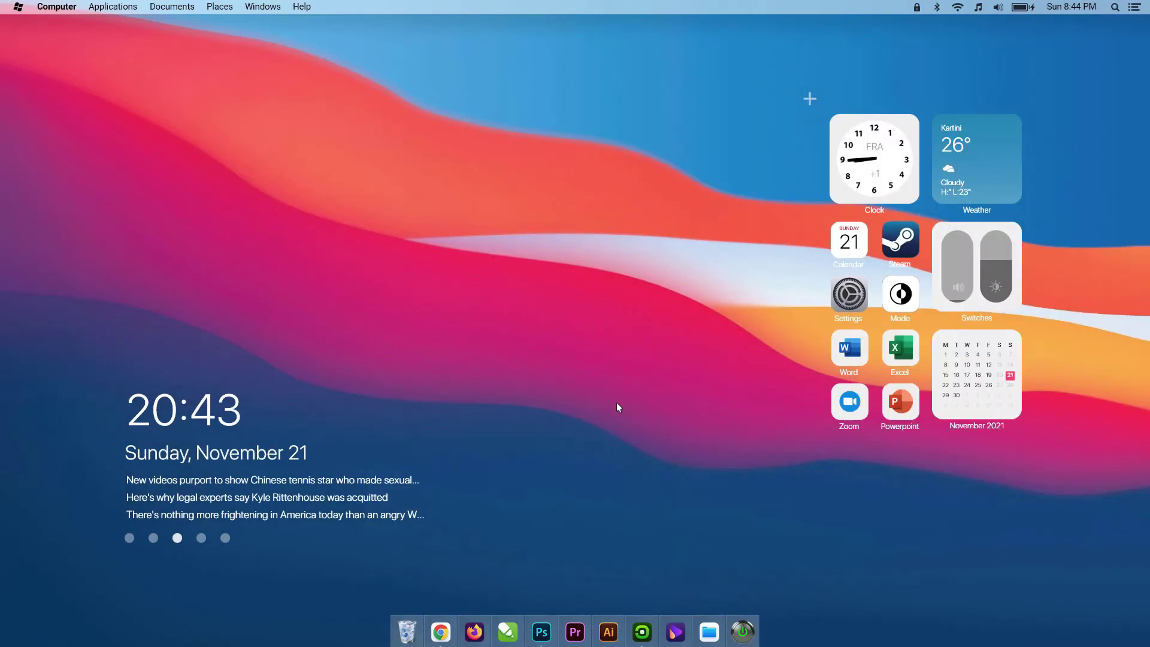
pyautogui.click(441, 631)
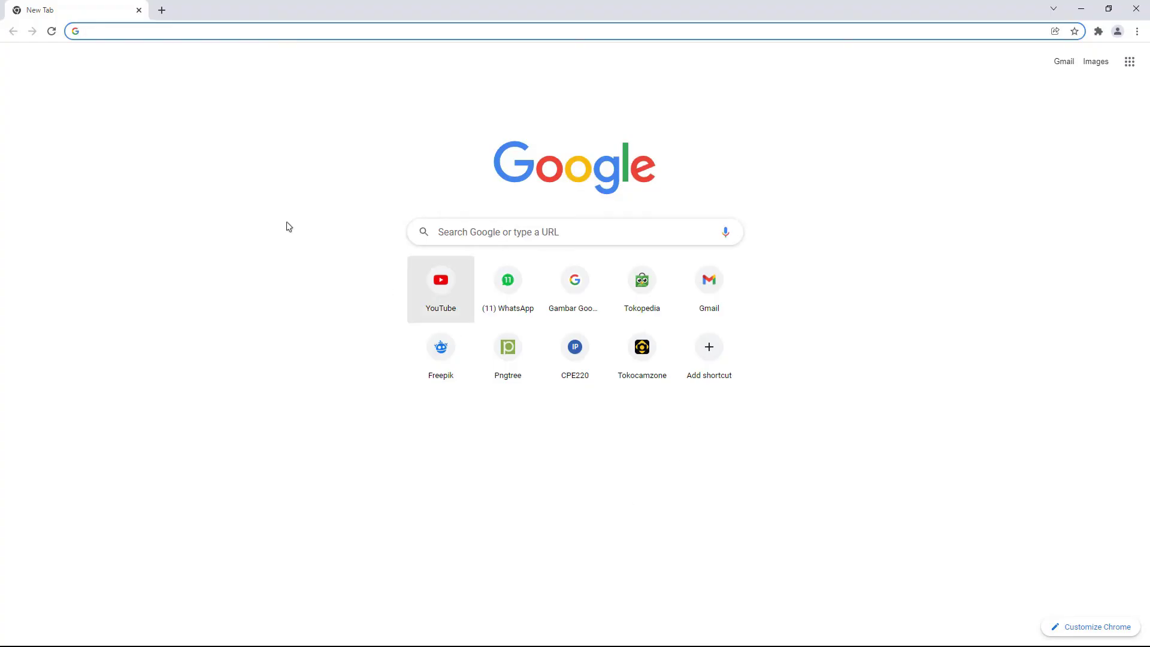
pyautogui.click(123, 31)
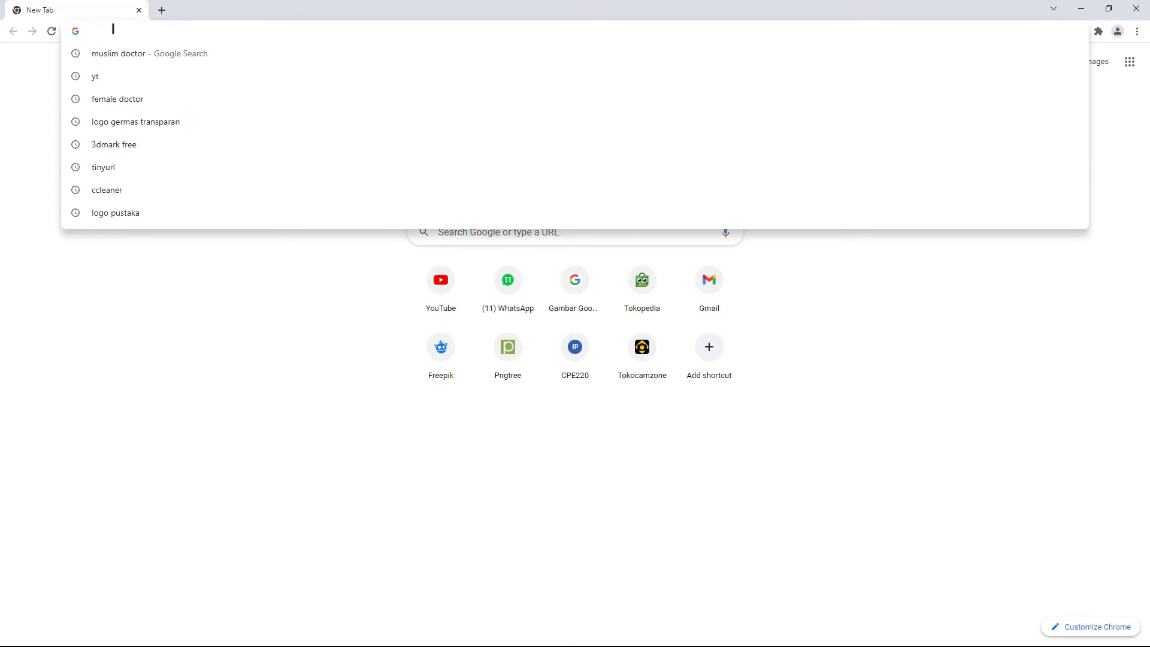
pyautogui.write('images')
pyautogui.write('.google.com')
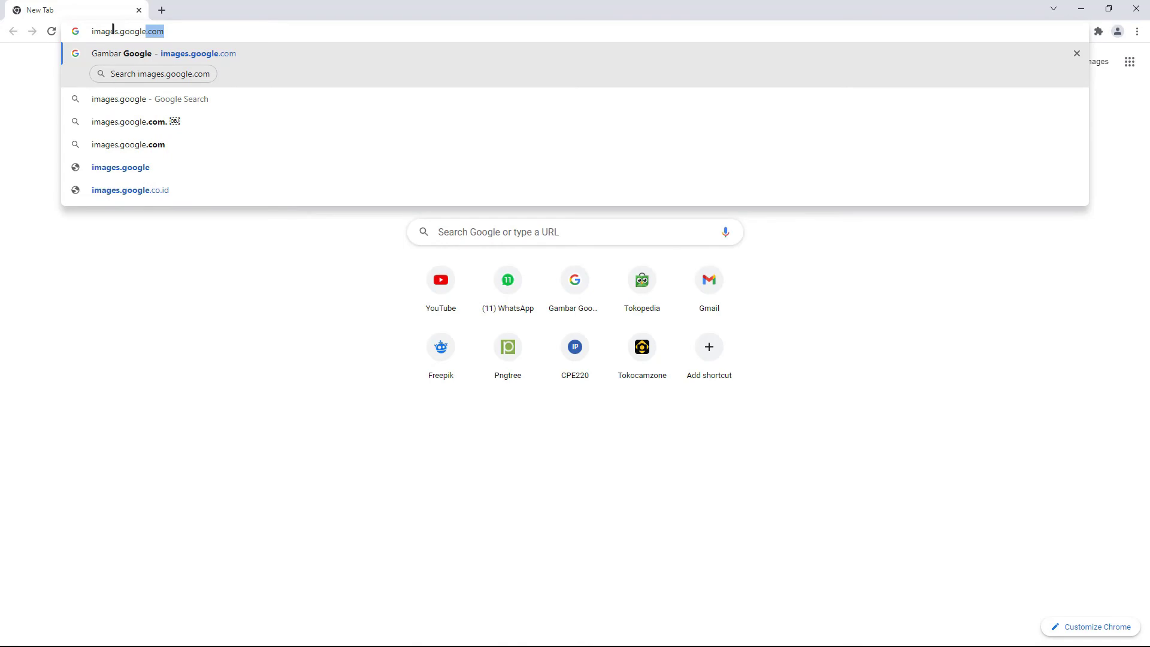
pyautogui.click(175, 28)
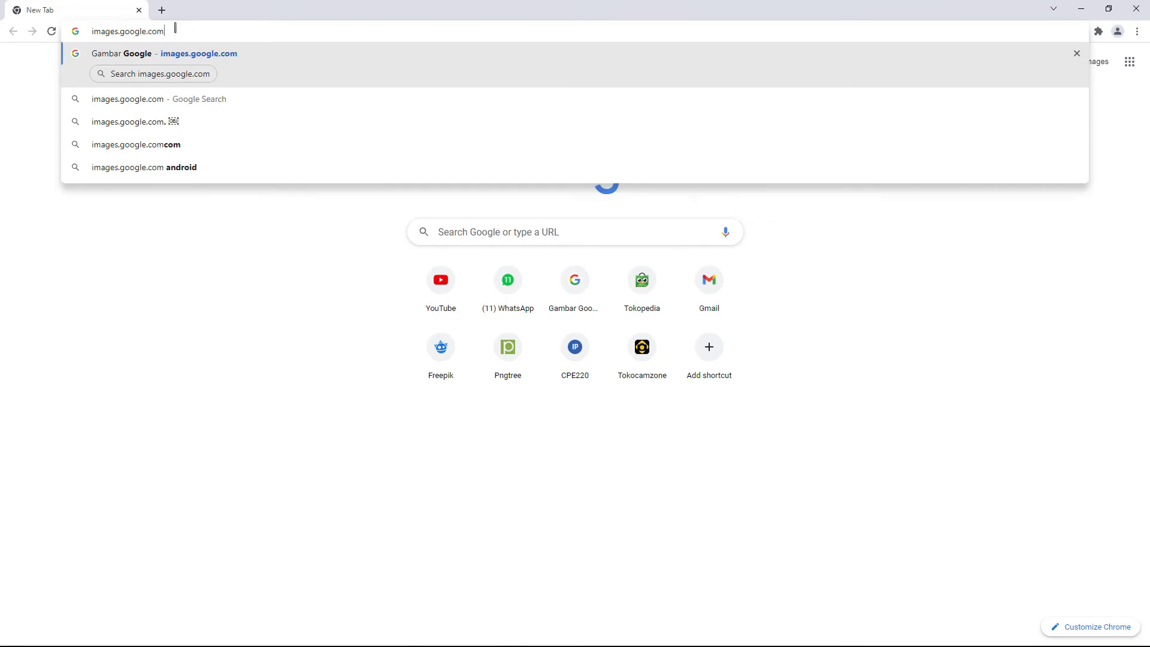
pyautogui.press('Return')
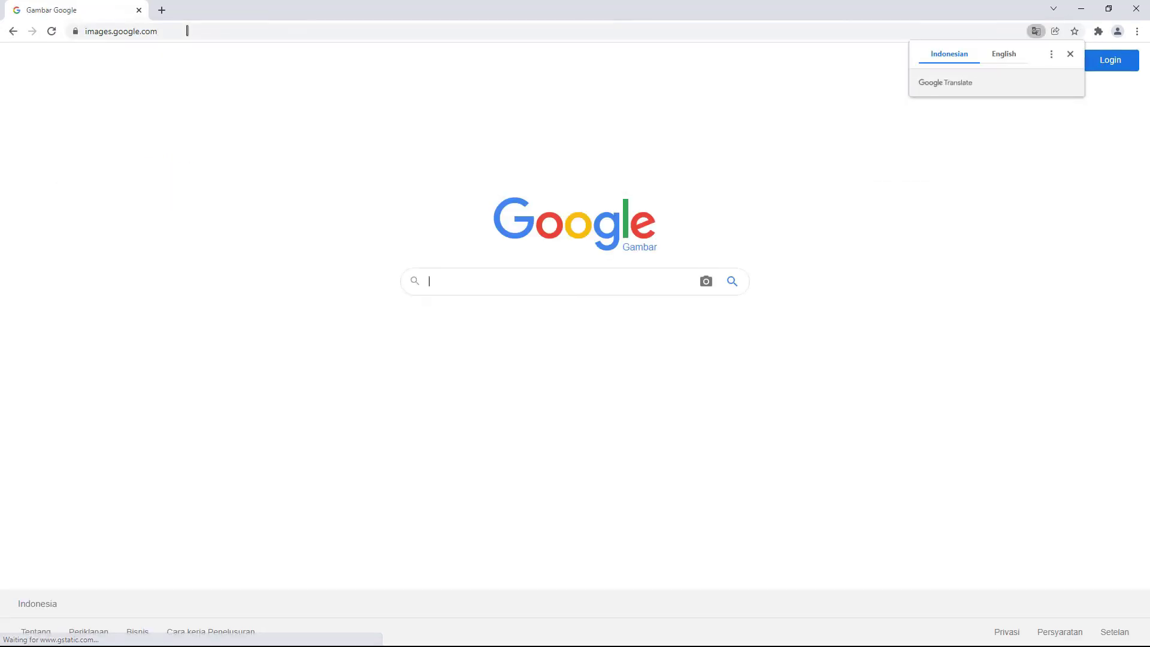
pyautogui.click(1070, 54)
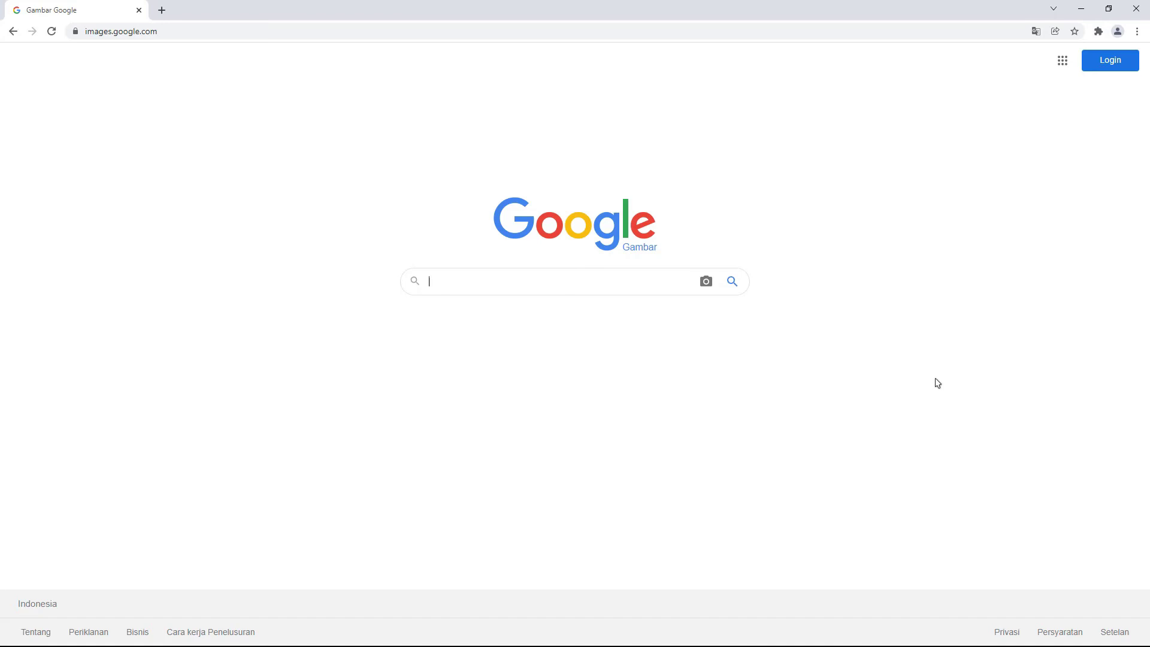
# Step: Search Google Images for "muslim doctor"
pyautogui.write('female')
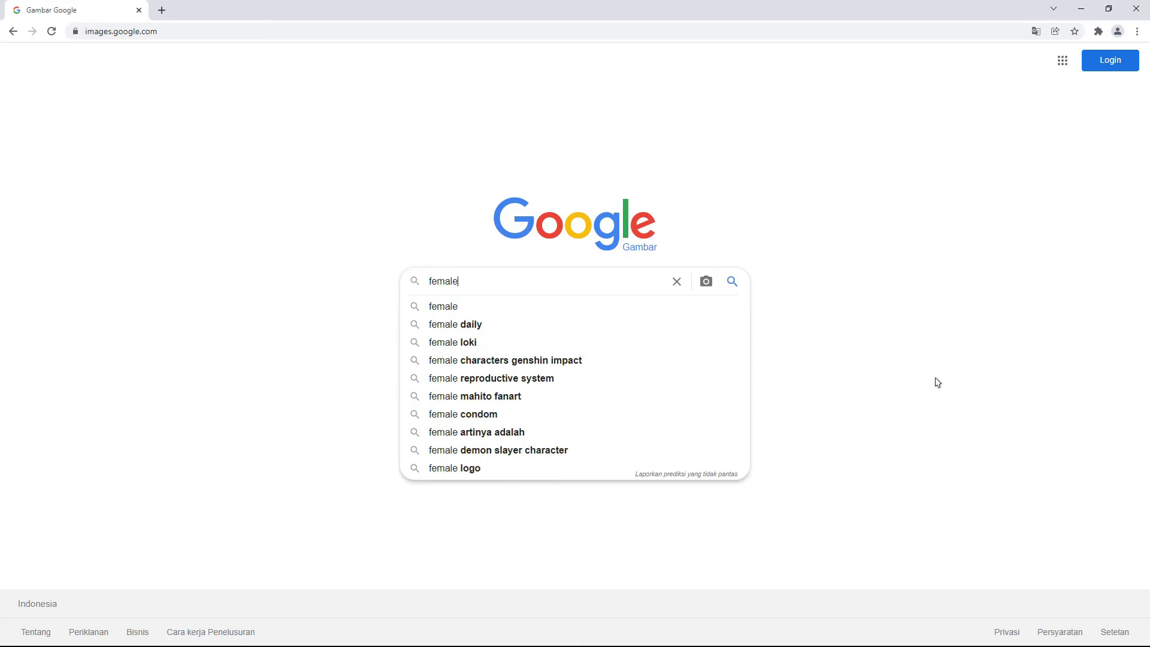
pyautogui.press('Return')
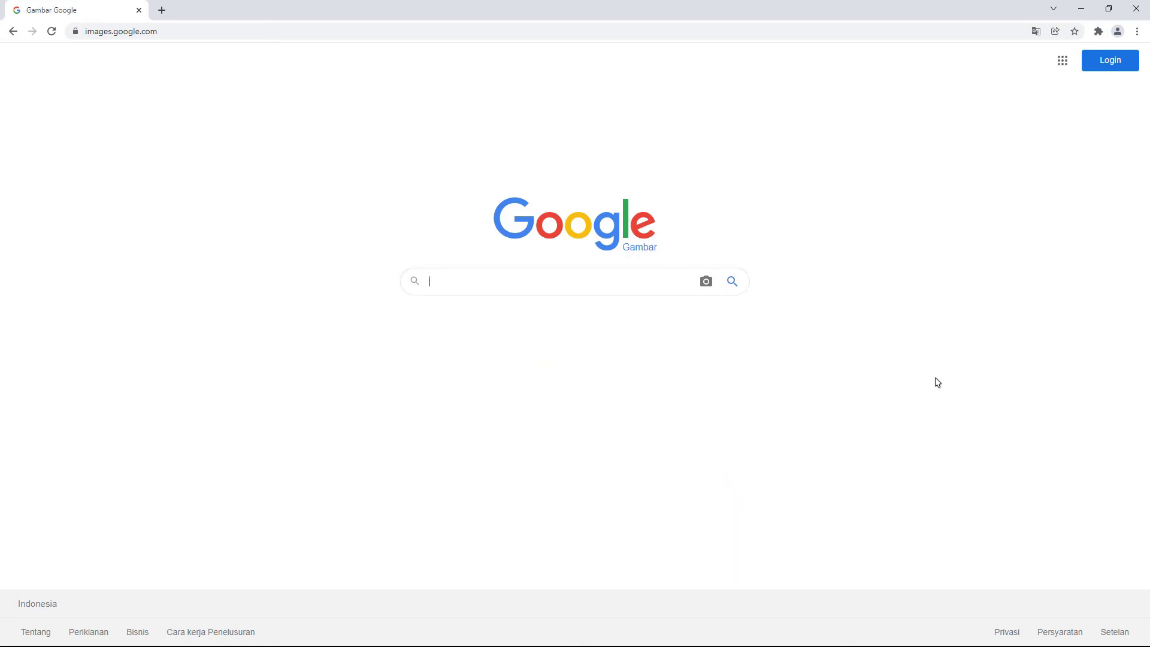
pyautogui.write('muslim doctor')
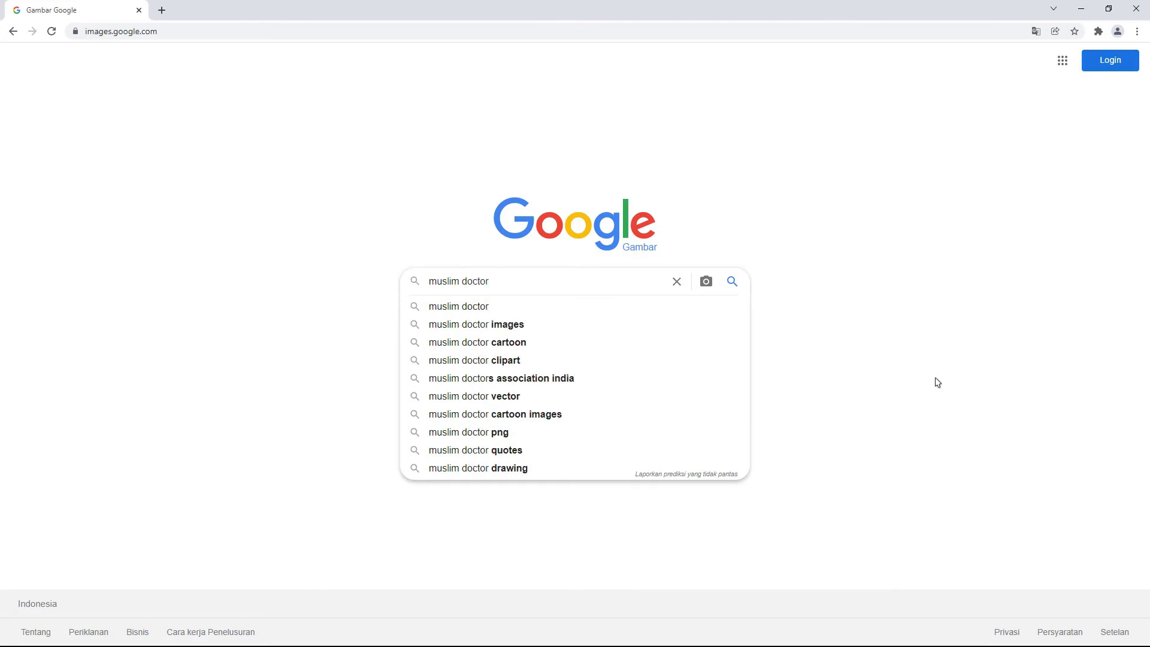
pyautogui.press('Return')
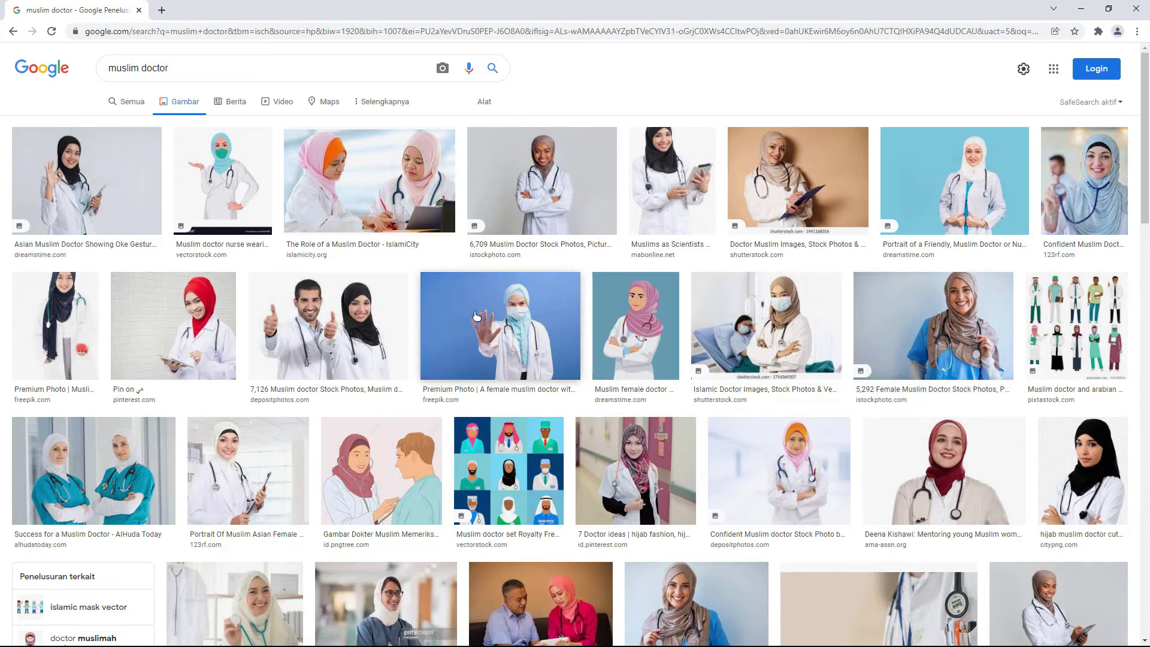
# Step: Copy the Freepik photo of the masked female doctor raising her hand against a blue wall, and return to Photoshop
pyautogui.click(518, 318)
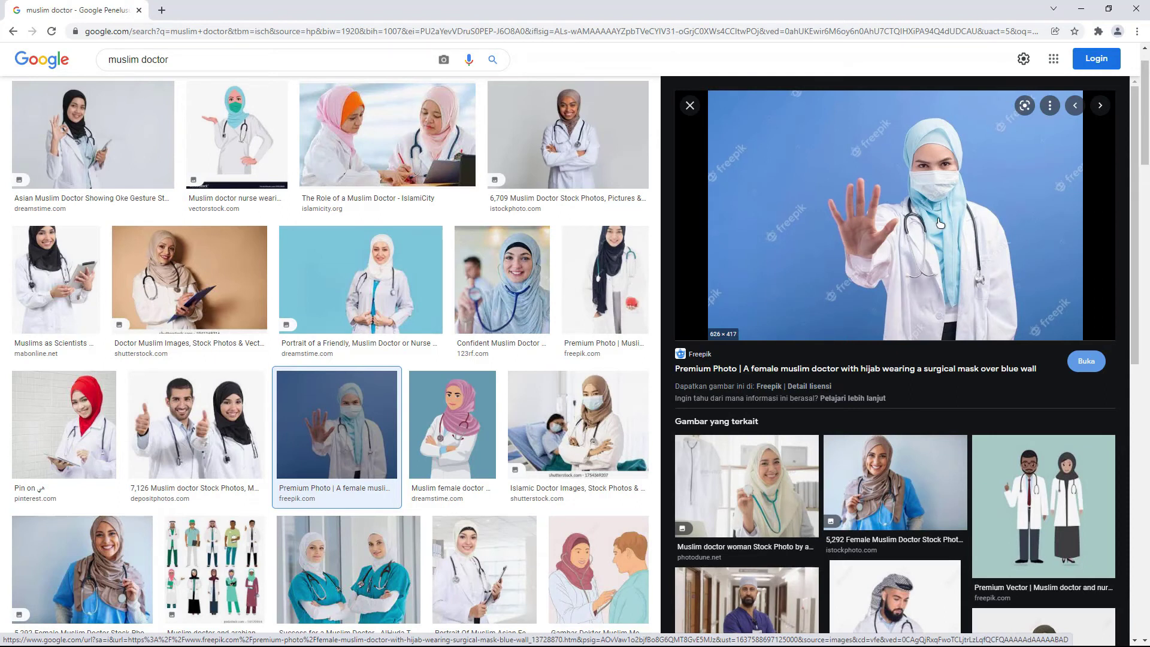
pyautogui.rightClick(822, 195)
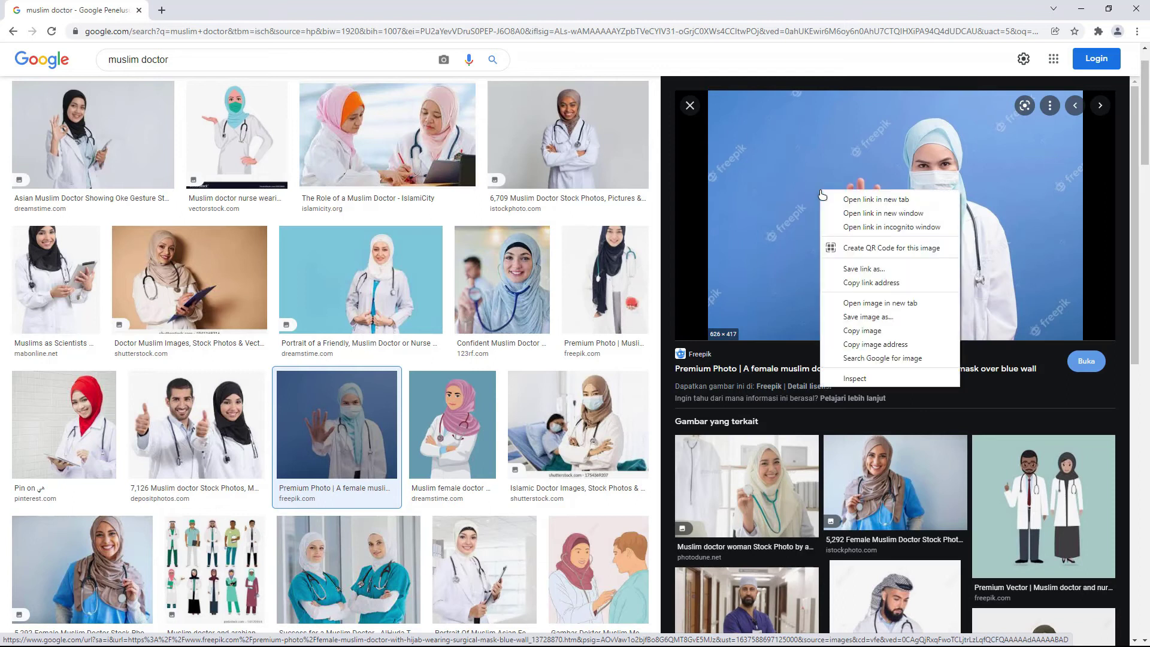
pyautogui.click(872, 332)
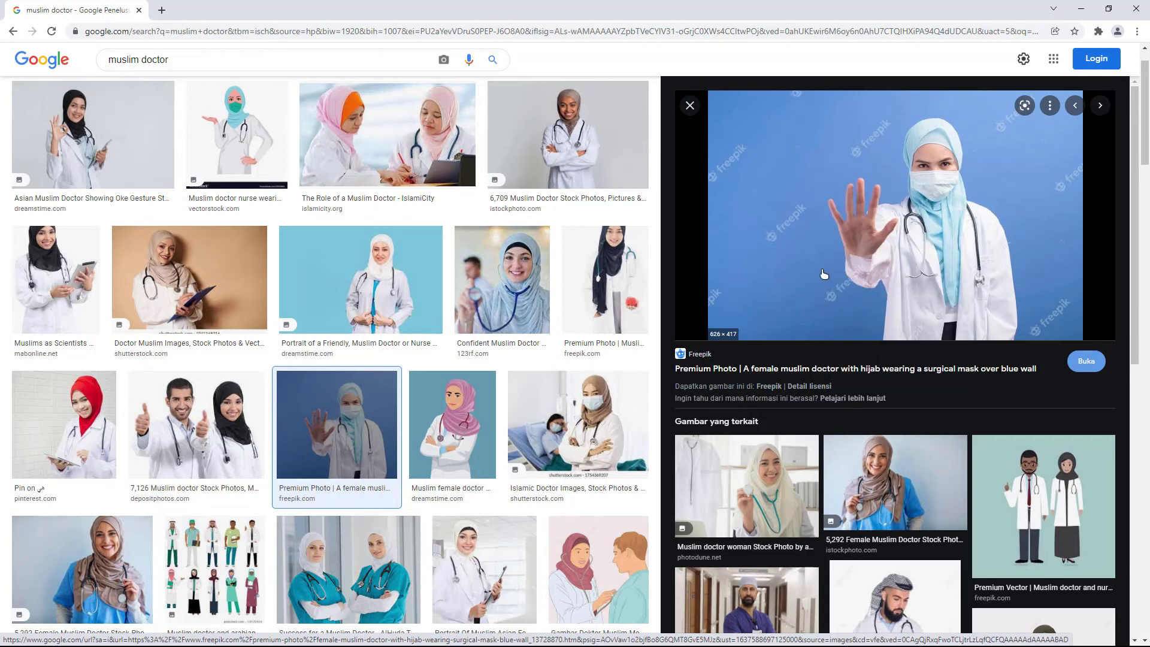
pyautogui.click(1081, 9)
pyautogui.click(540, 630)
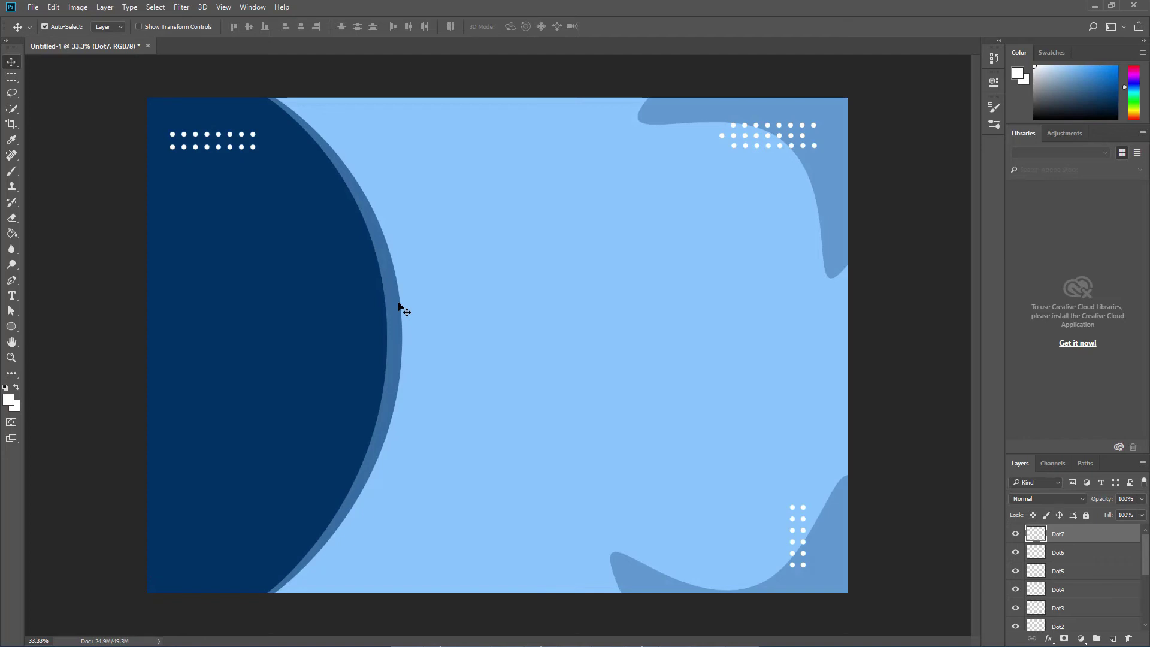
pyautogui.press('ctrl')
pyautogui.hotkey('ctrl', 'v')
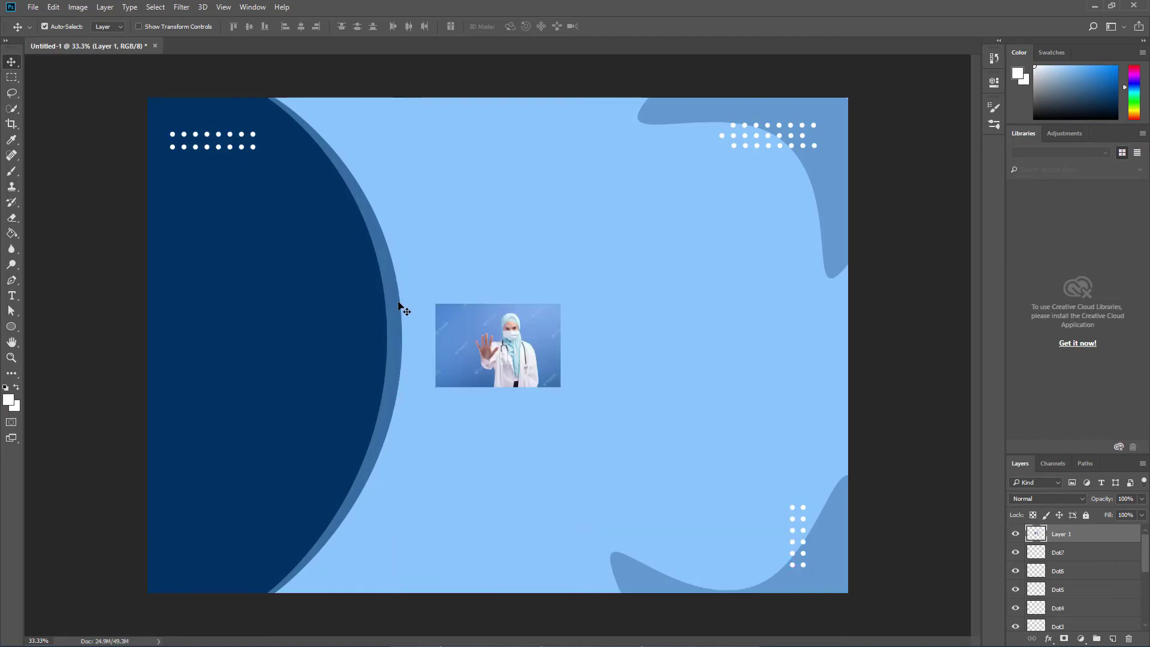
pyautogui.hotkey('ctrl', 'z')
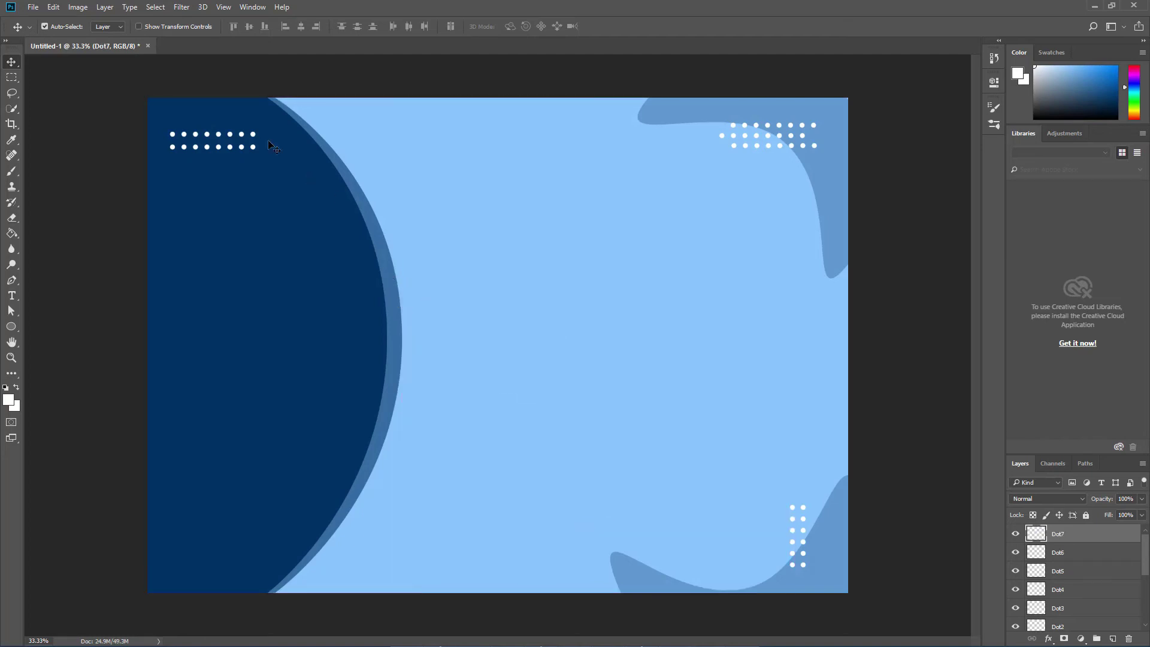
# Step: Paste the copied doctor photo into the design and name its layer "Dokter"
pyautogui.click(53, 7)
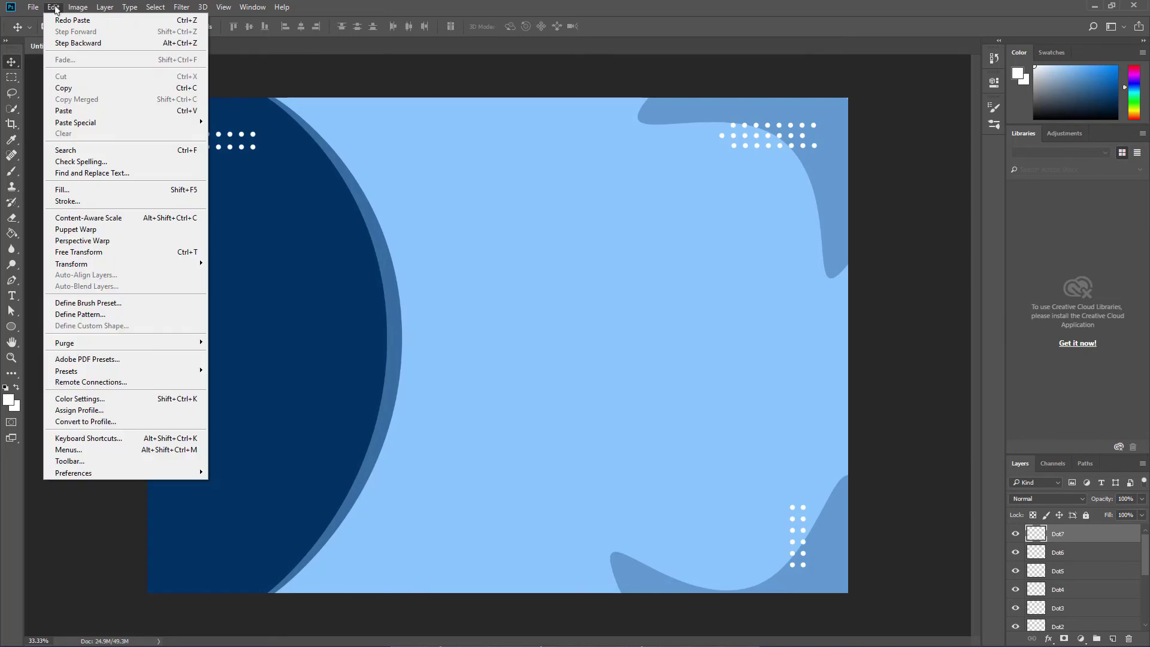
pyautogui.click(108, 114)
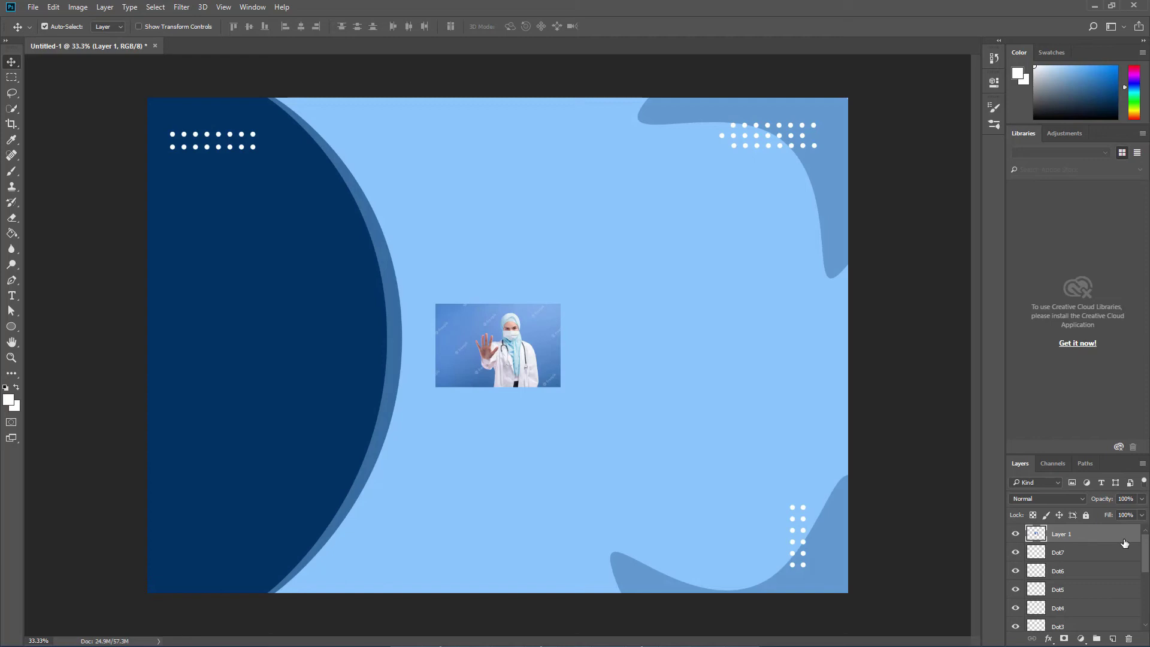
pyautogui.doubleClick(1076, 534)
pyautogui.write('Dot8')
pyautogui.press('Return')
# Step: Move the Dokter photo over the dark side panel and enlarge it proportionally to about 596% to span the full canvas height
pyautogui.moveTo(532, 363); pyautogui.dragTo(440, 363)
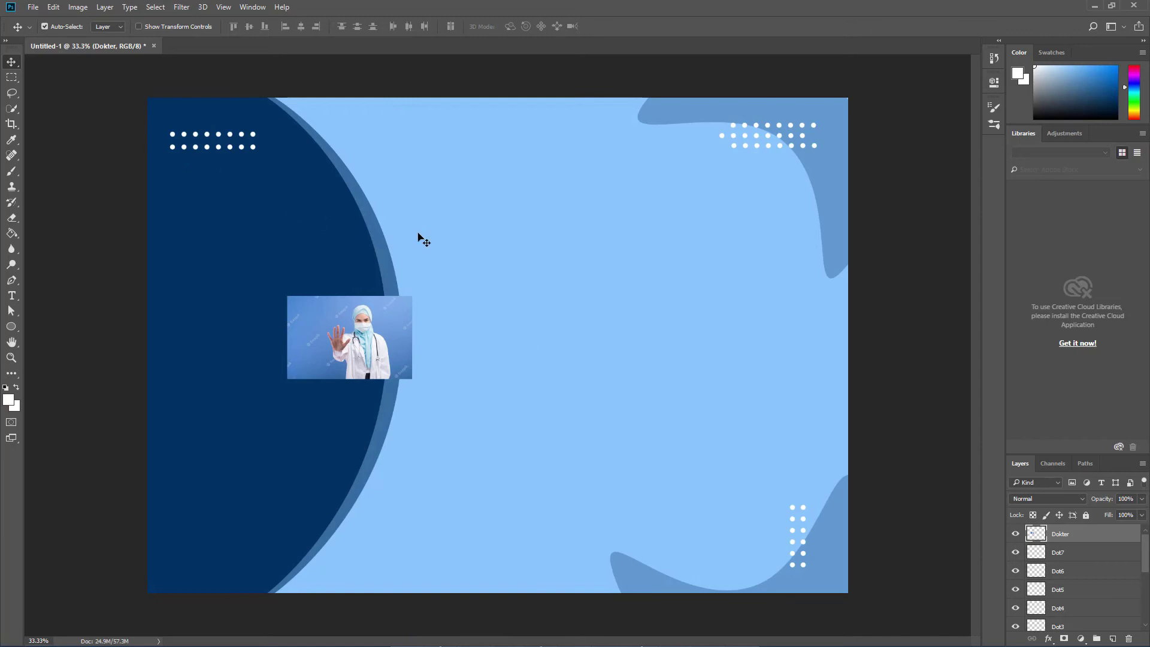
pyautogui.click(53, 7)
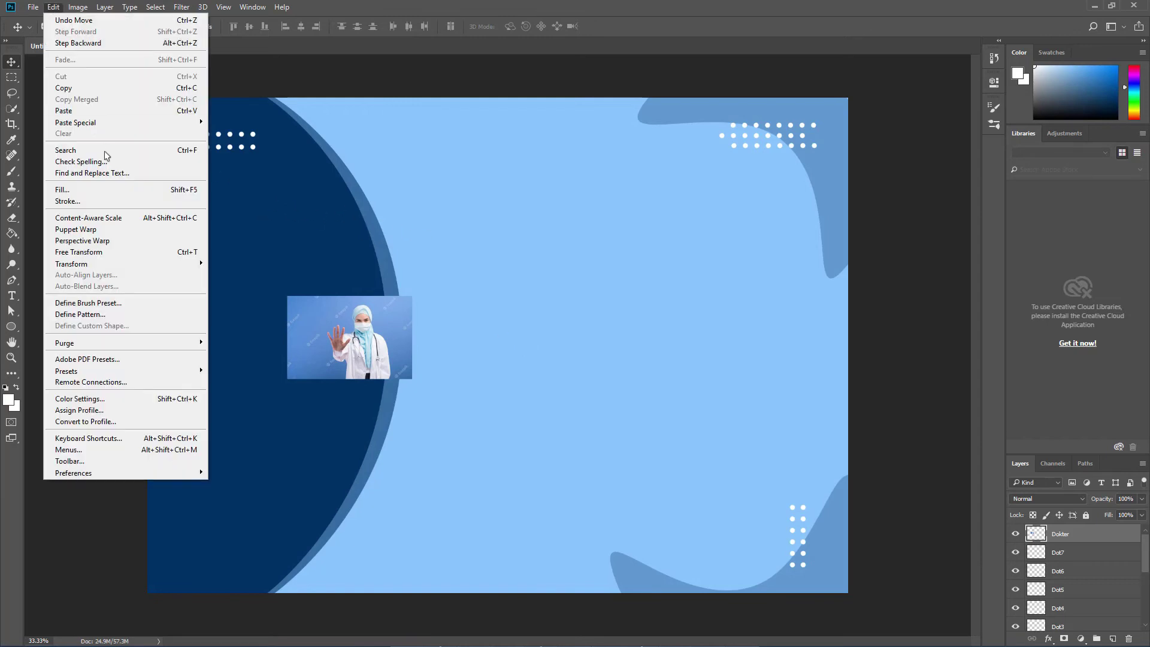
pyautogui.click(118, 253)
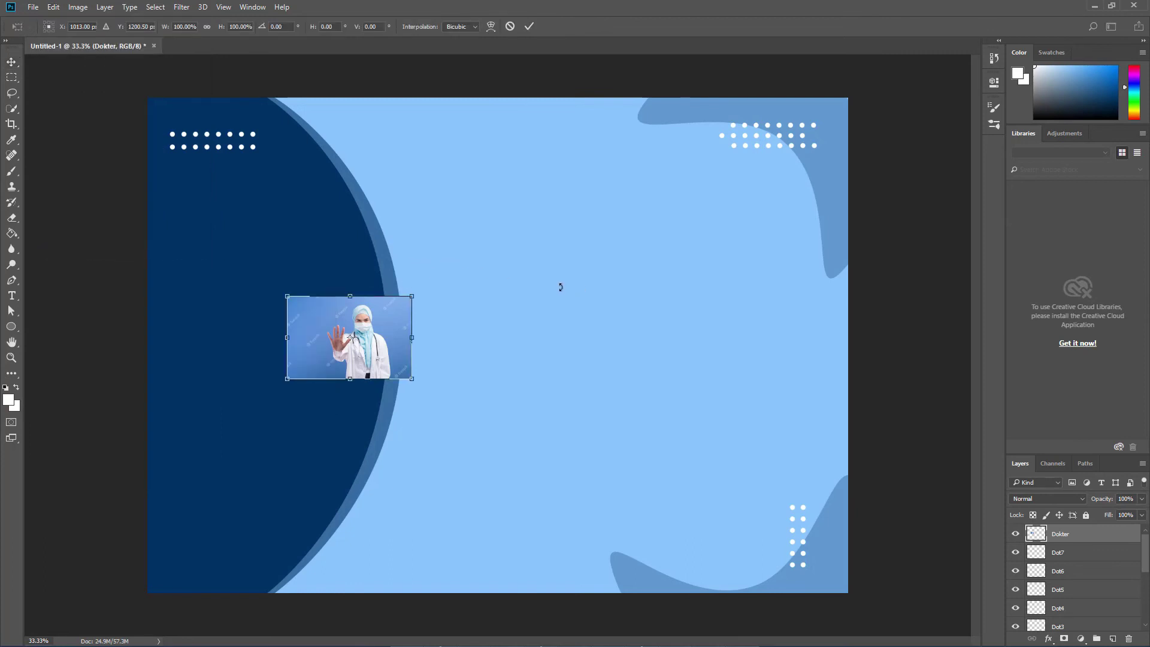
pyautogui.moveTo(409, 297); pyautogui.dragTo(709, 99)
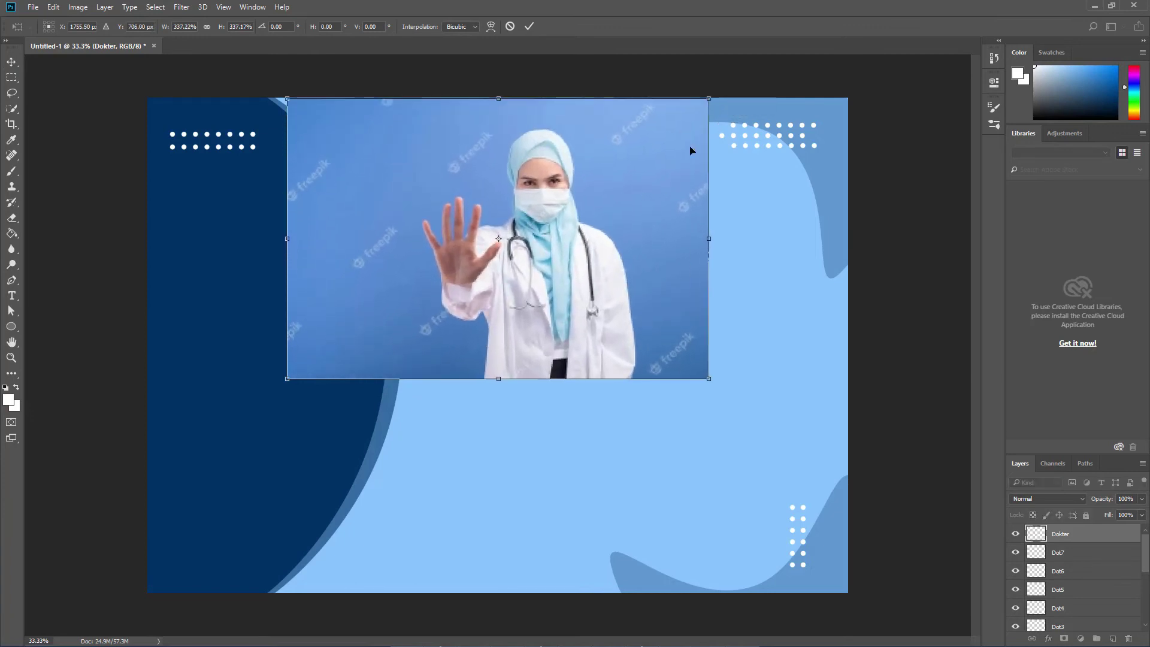
pyautogui.moveTo(278, 390); pyautogui.dragTo(131, 488)
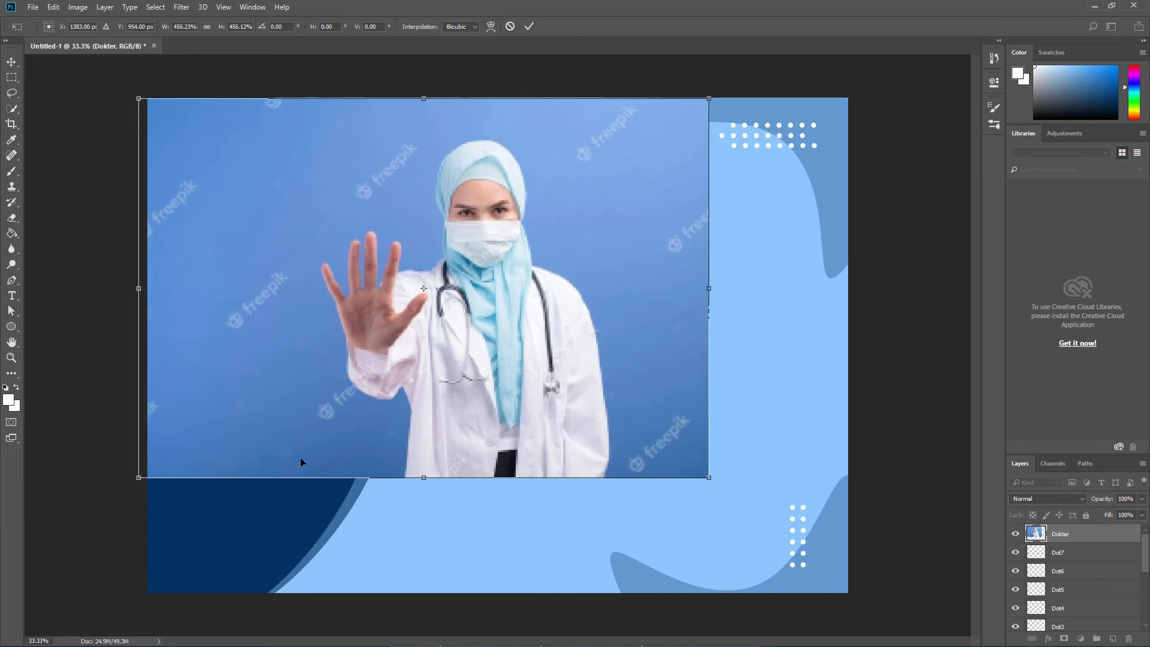
pyautogui.moveTo(717, 490); pyautogui.dragTo(888, 592)
pyautogui.moveTo(723, 395); pyautogui.dragTo(502, 387)
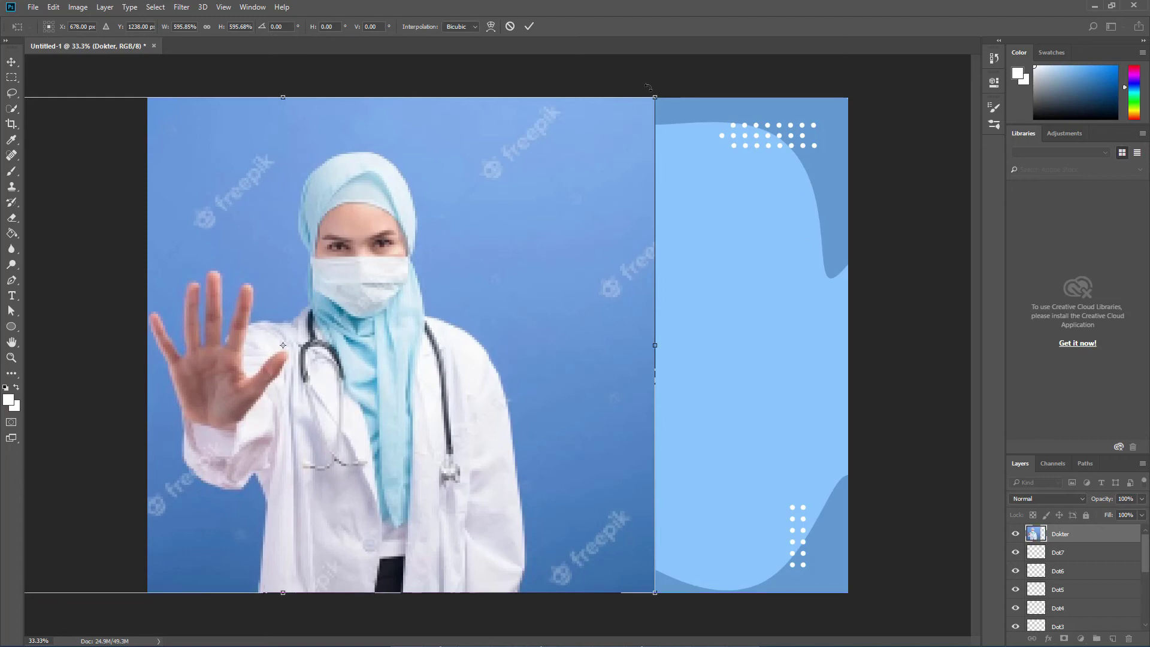
pyautogui.click(527, 27)
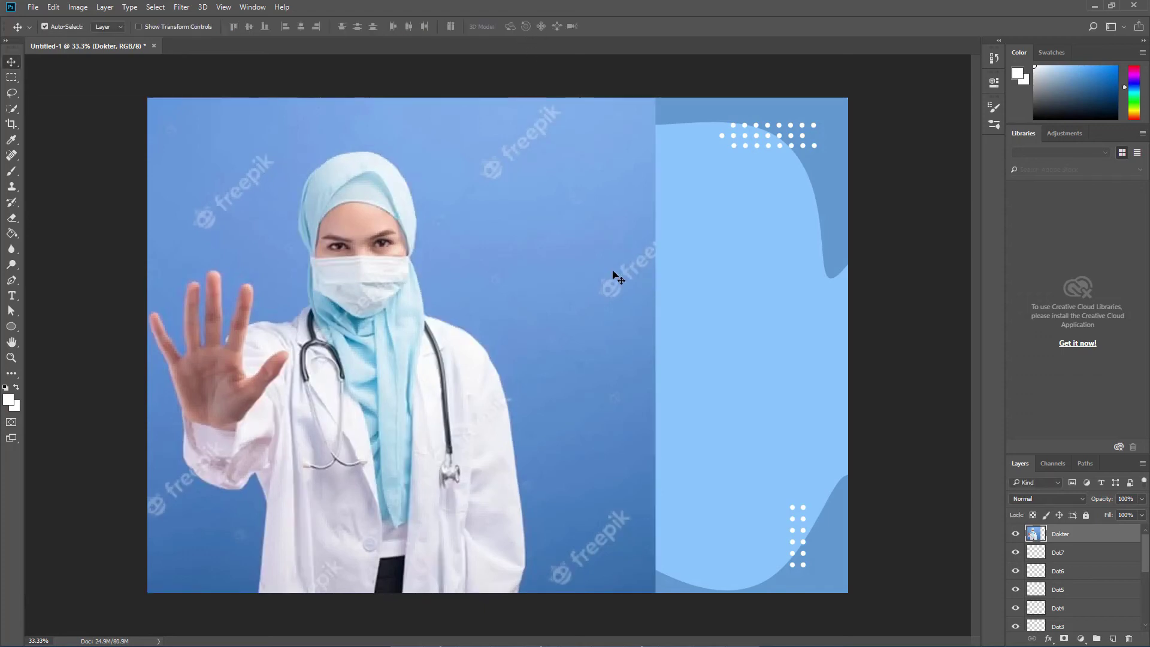
# Step: Shift the Dokter photo sideways so the doctor and her raised hand sit over the curved side panel at the canvas's left edge
pyautogui.moveTo(584, 290); pyautogui.dragTo(575, 289)
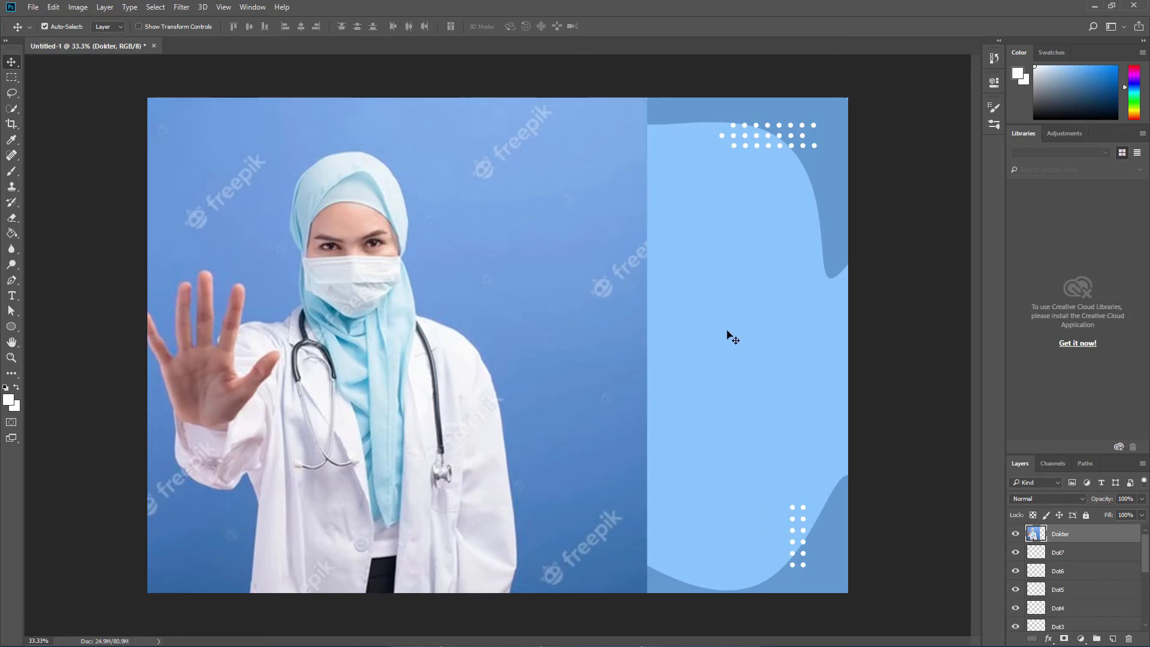
pyautogui.moveTo(575, 324); pyautogui.dragTo(886, 305)
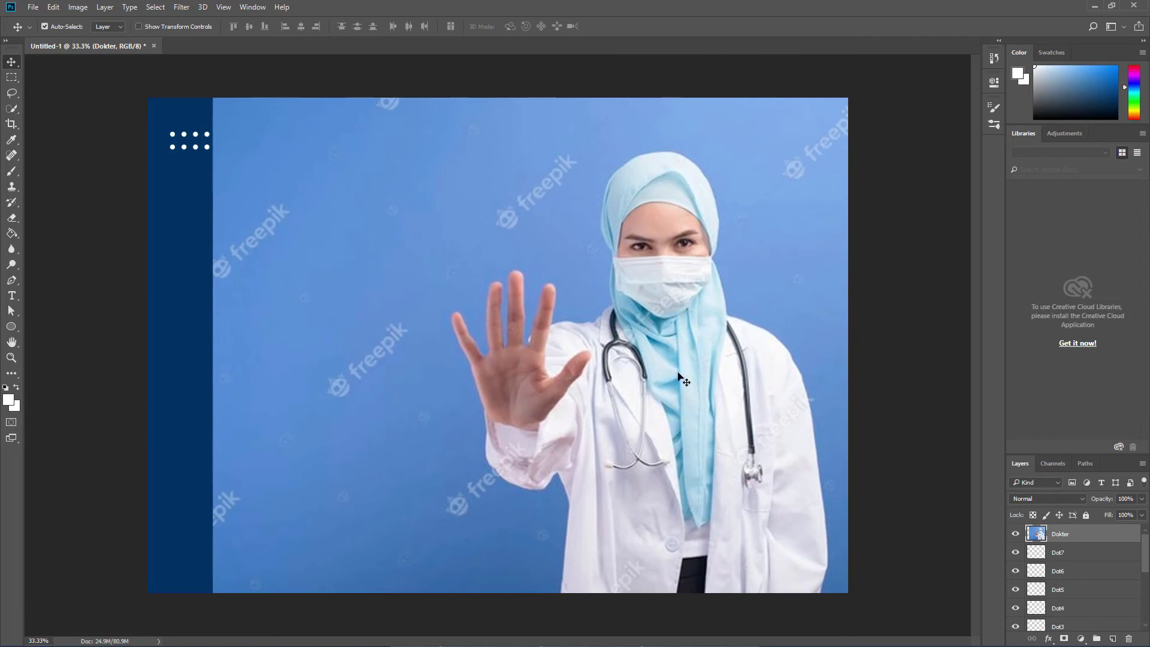
pyautogui.moveTo(733, 387); pyautogui.dragTo(393, 379)
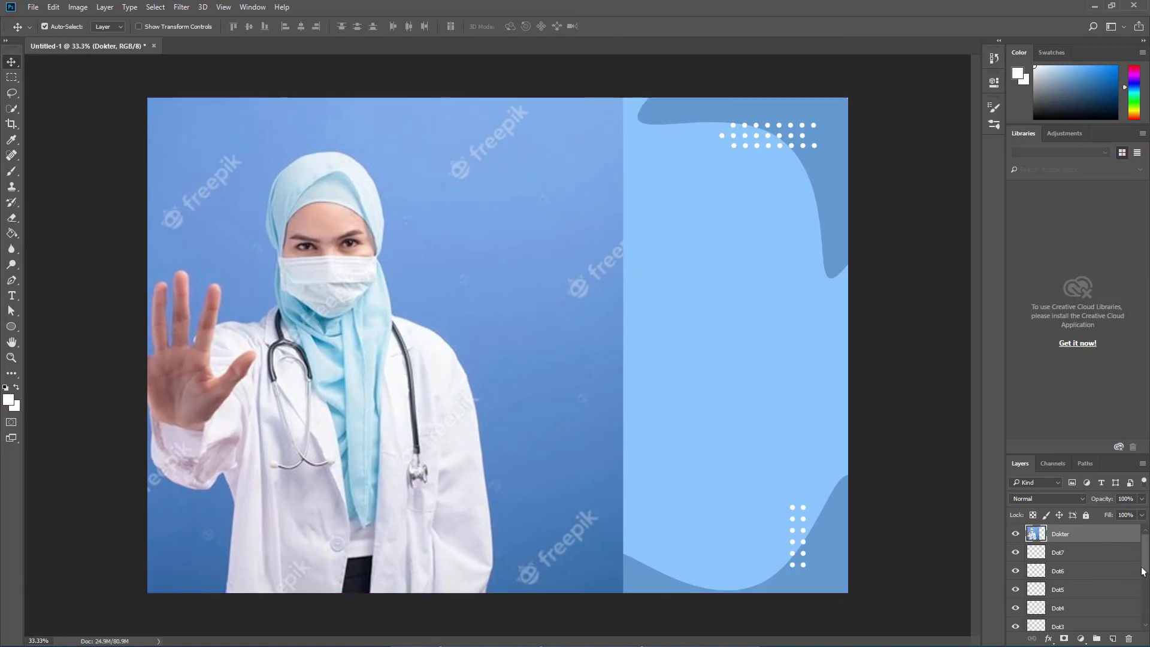
# Step: Place the Dokter layer directly above "Warna Samping copy" in the layer stack and clip it to that layer with a clipping mask
pyautogui.scroll(-1, 1145, 557)
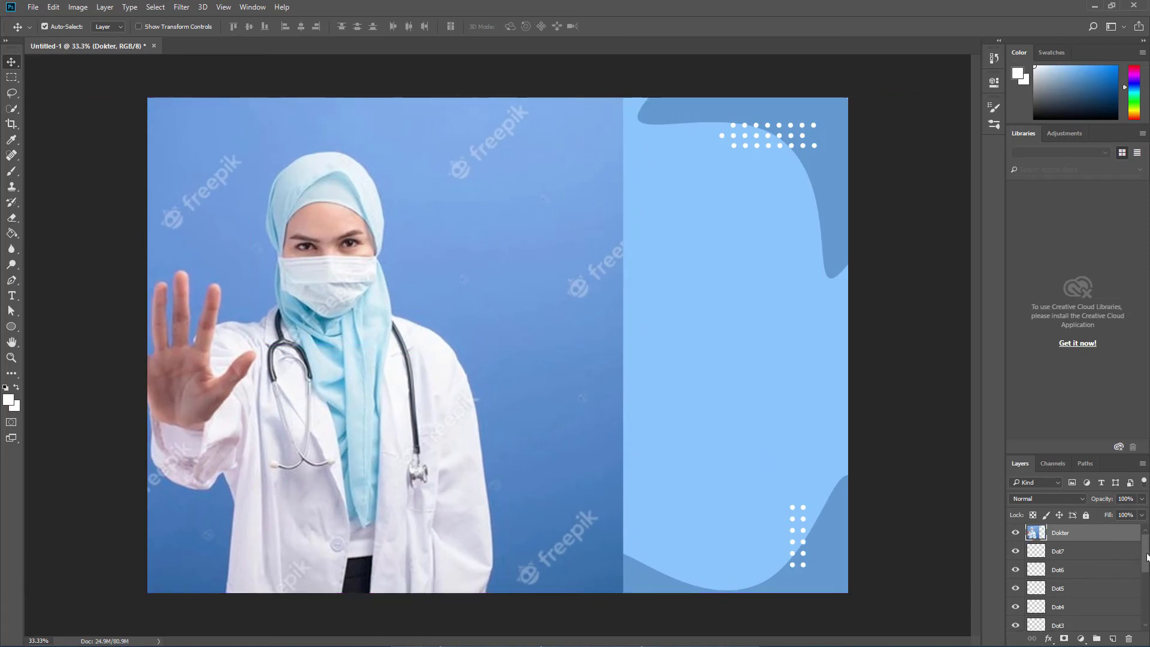
pyautogui.scroll(1, 1066, 537)
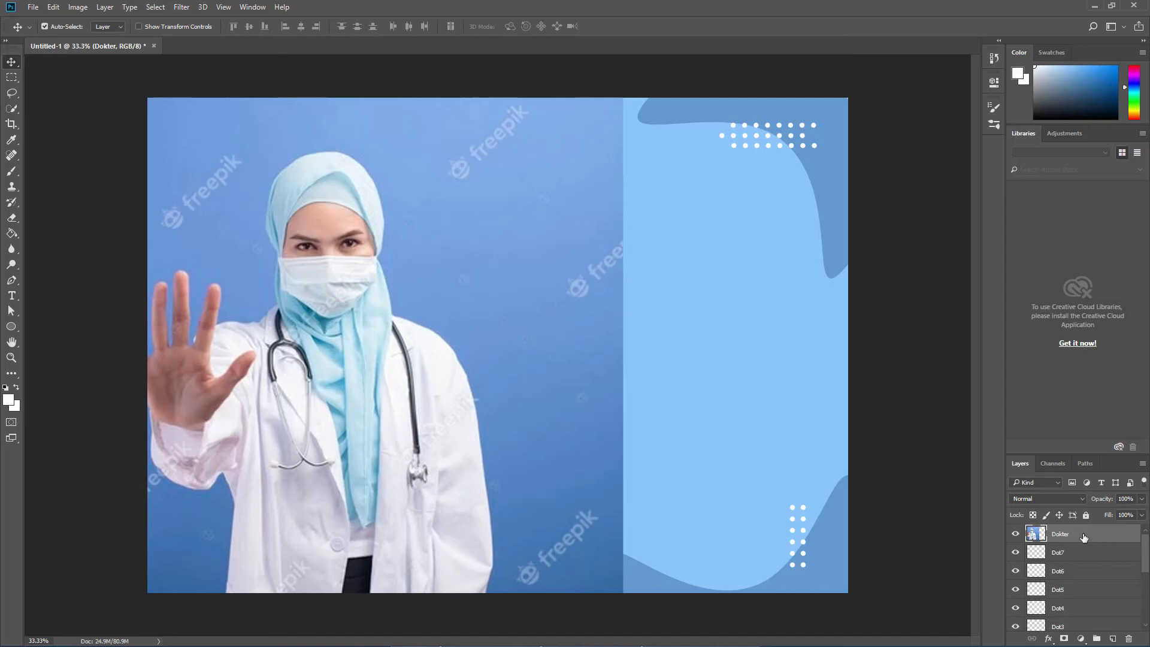
pyautogui.moveTo(1146, 549); pyautogui.dragTo(1147, 594)
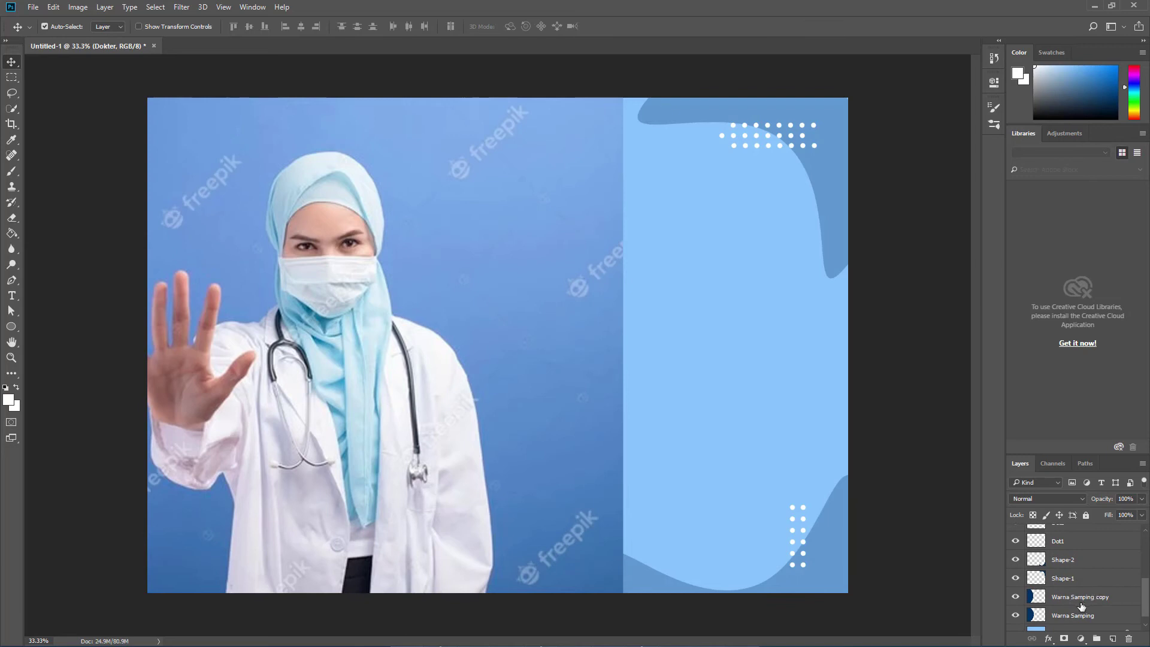
pyautogui.moveTo(1145, 599); pyautogui.dragTo(1142, 550)
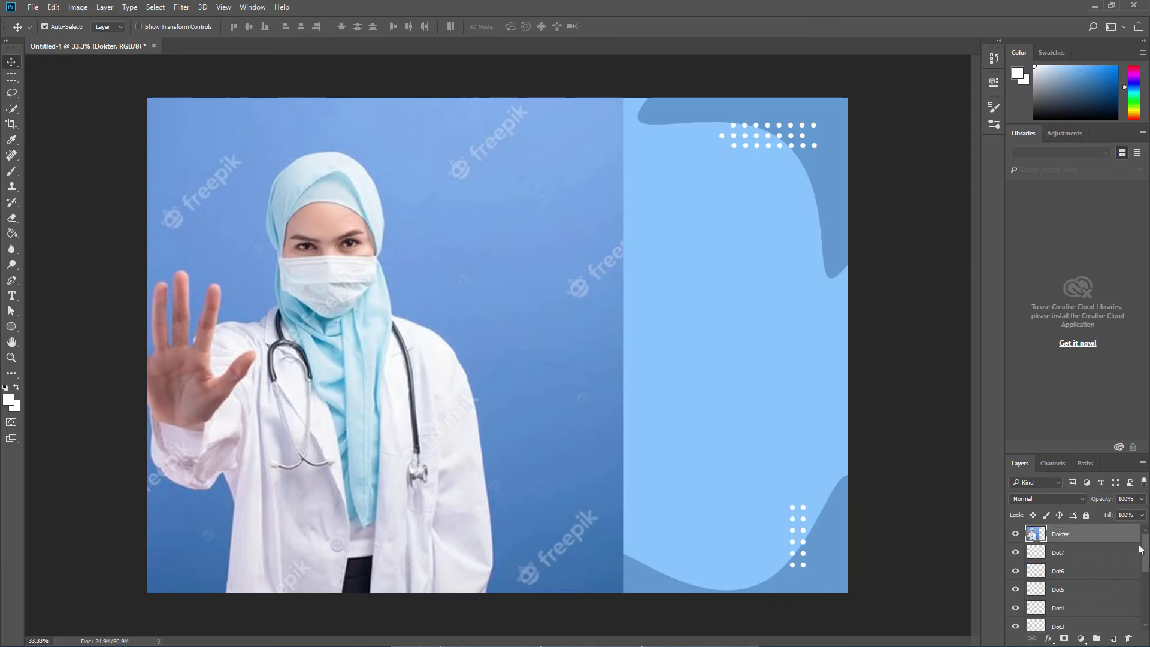
pyautogui.moveTo(1072, 540); pyautogui.dragTo(1094, 623)
pyautogui.scroll(-3, 1126, 569)
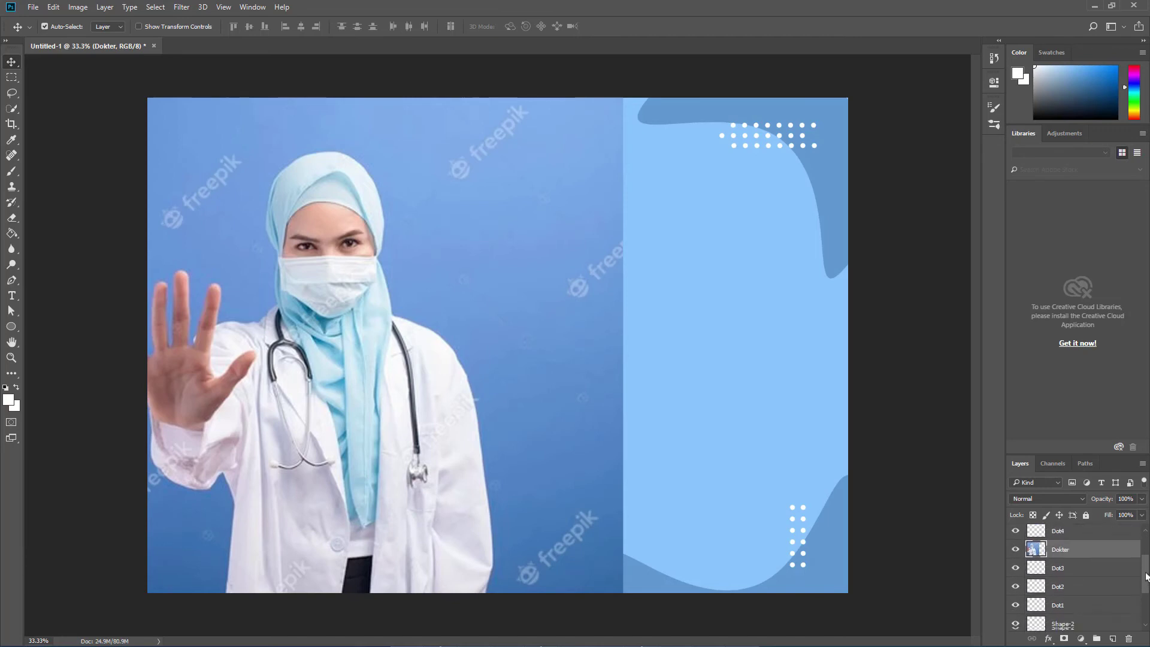
pyautogui.moveTo(1076, 542); pyautogui.dragTo(1126, 581)
pyautogui.scroll(-3, 1146, 573)
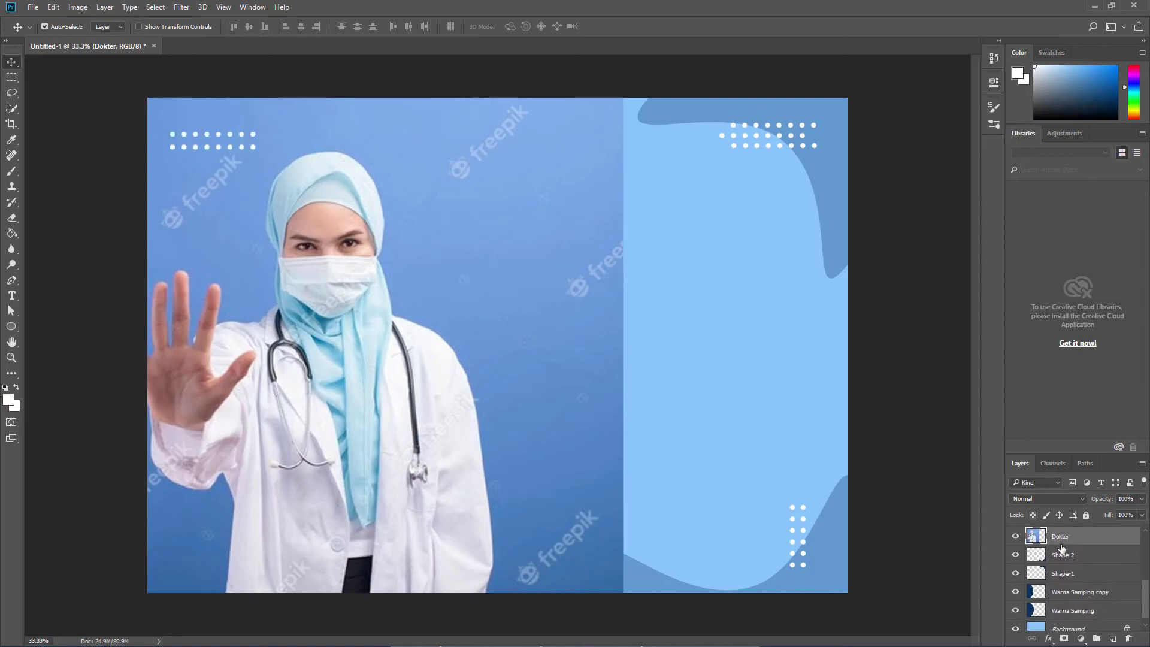
pyautogui.moveTo(1060, 538); pyautogui.dragTo(1060, 582)
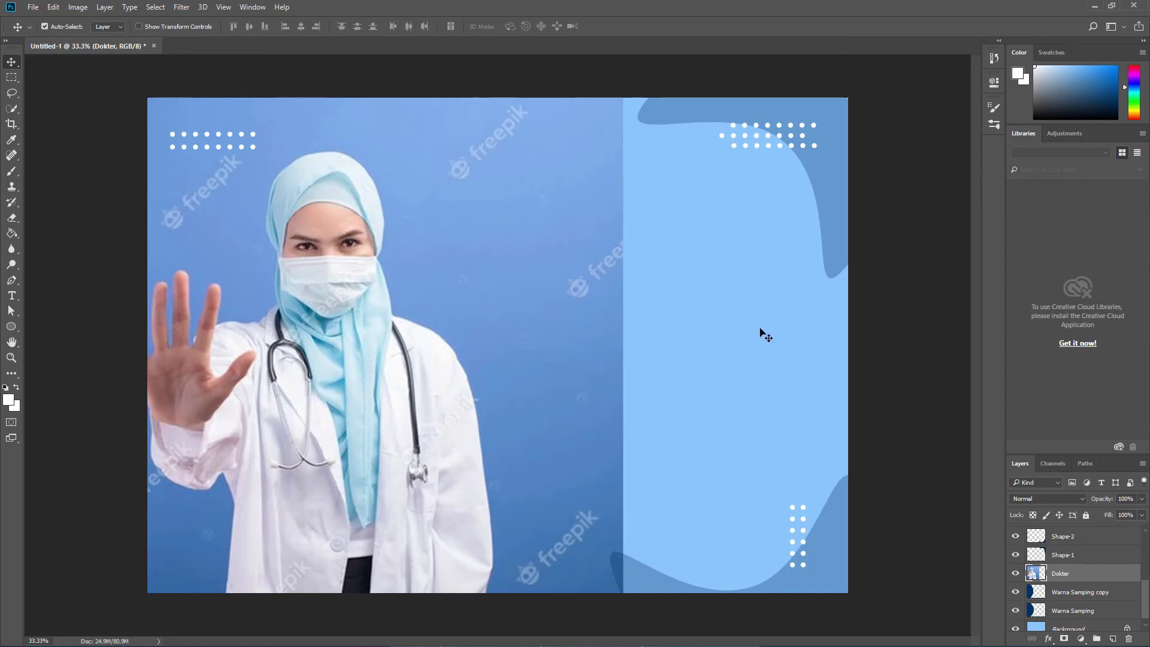
pyautogui.rightClick(1062, 576)
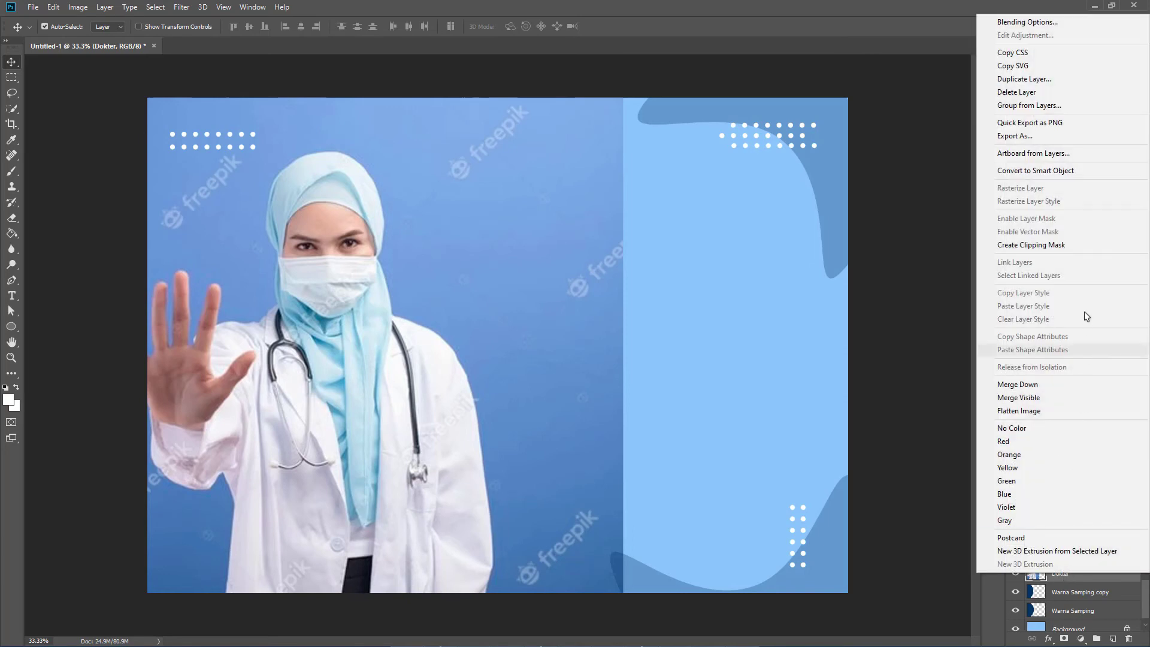
pyautogui.click(1072, 250)
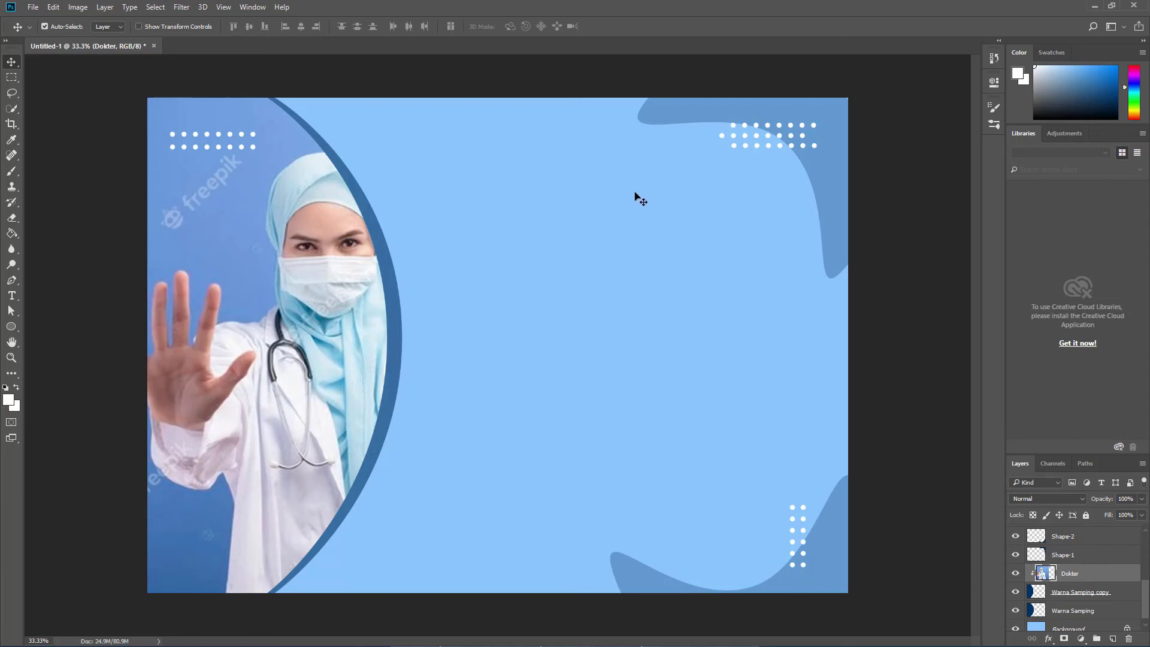
# Step: Switch to Chrome, search Google Images for "logo germas" and open the preview of the Vector69 GERMAS logo
pyautogui.click(1094, 7)
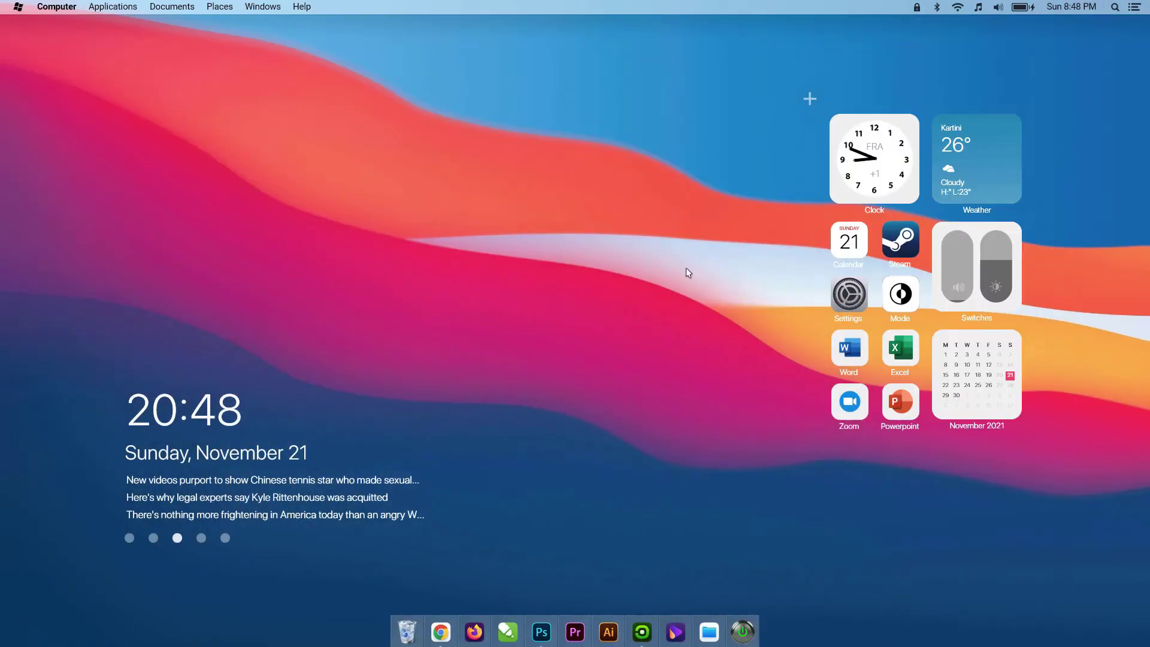
pyautogui.click(441, 632)
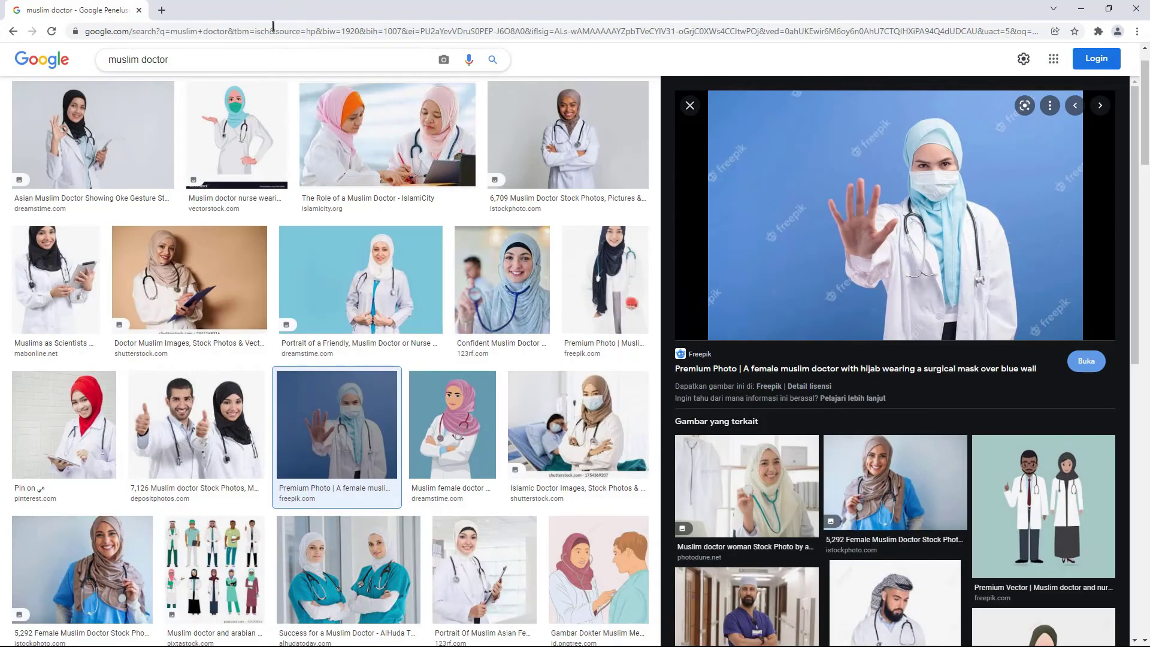
pyautogui.tripleClick(223, 59)
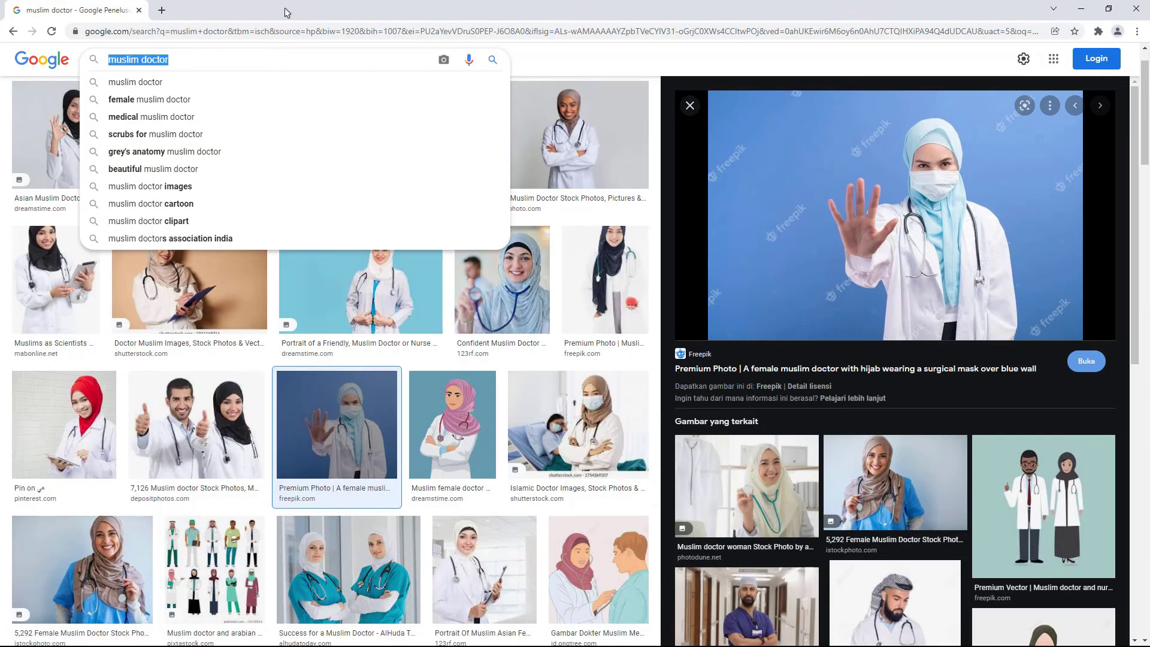
pyautogui.write('logo ')
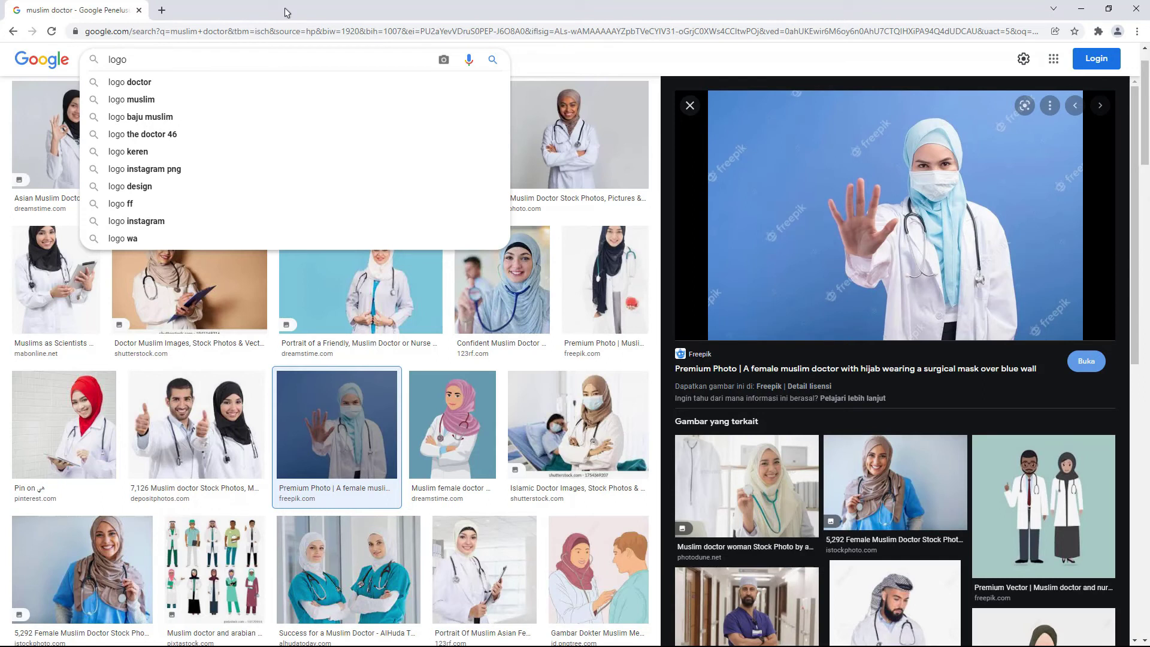
pyautogui.write('ger')
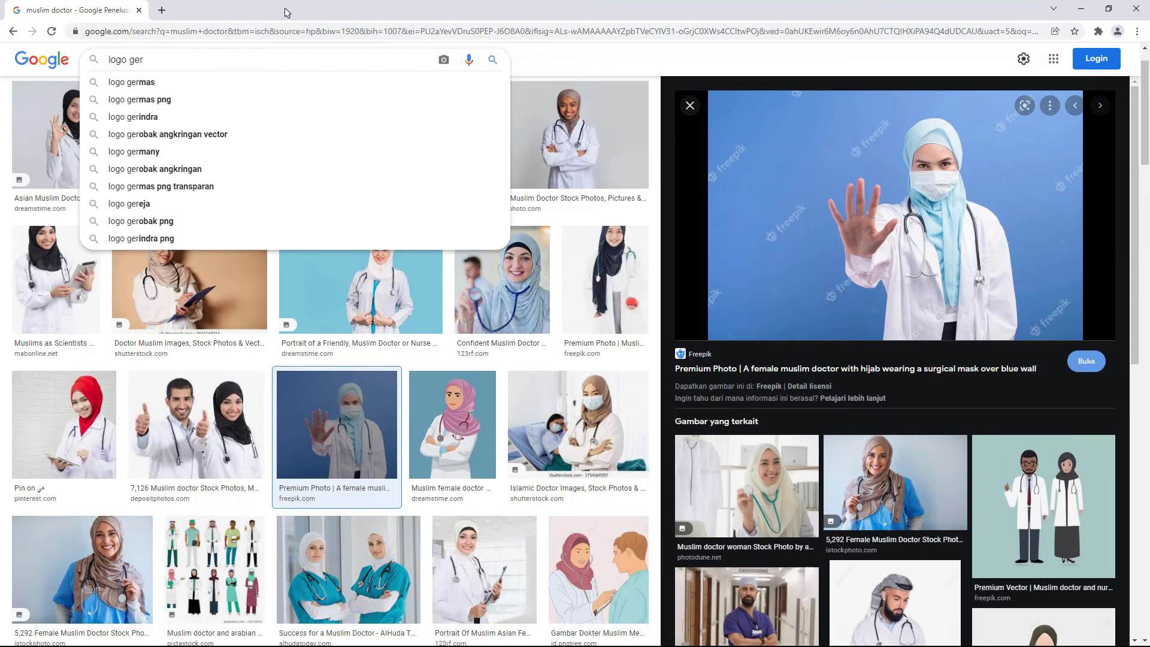
pyautogui.write('mas')
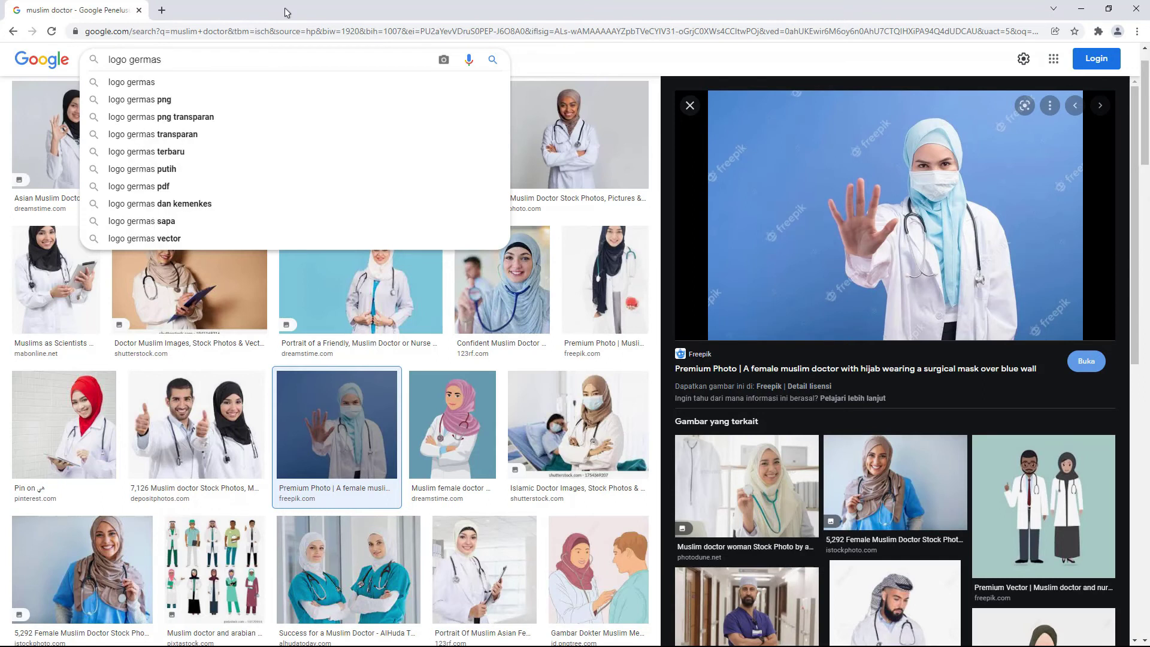
pyautogui.press('Return')
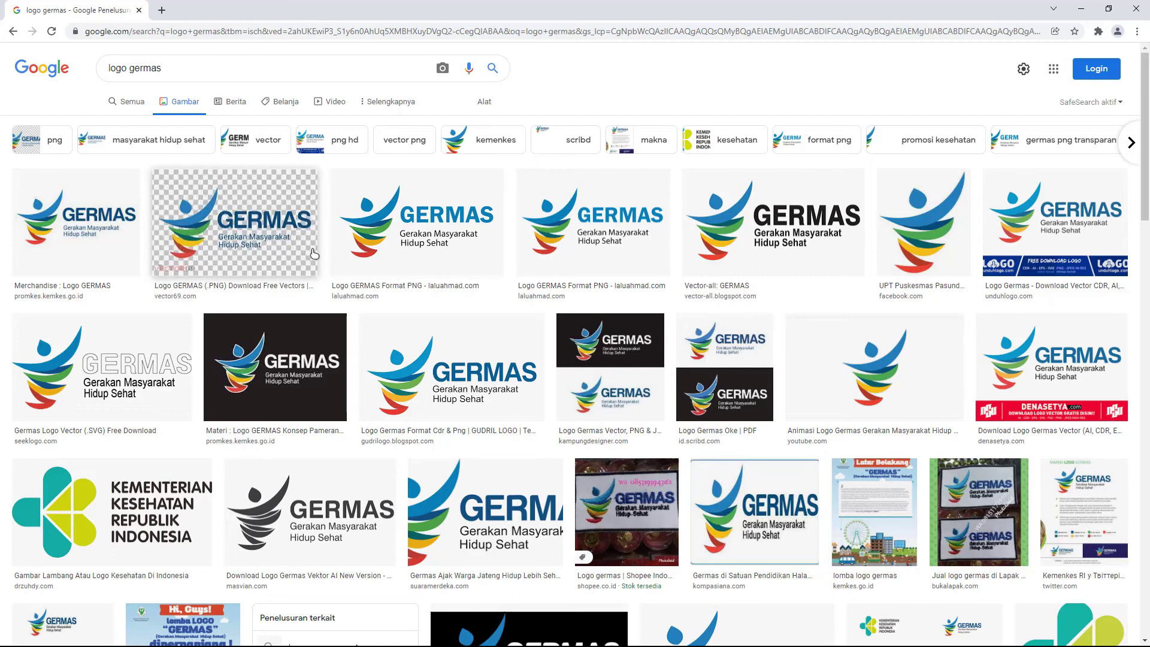
pyautogui.click(259, 235)
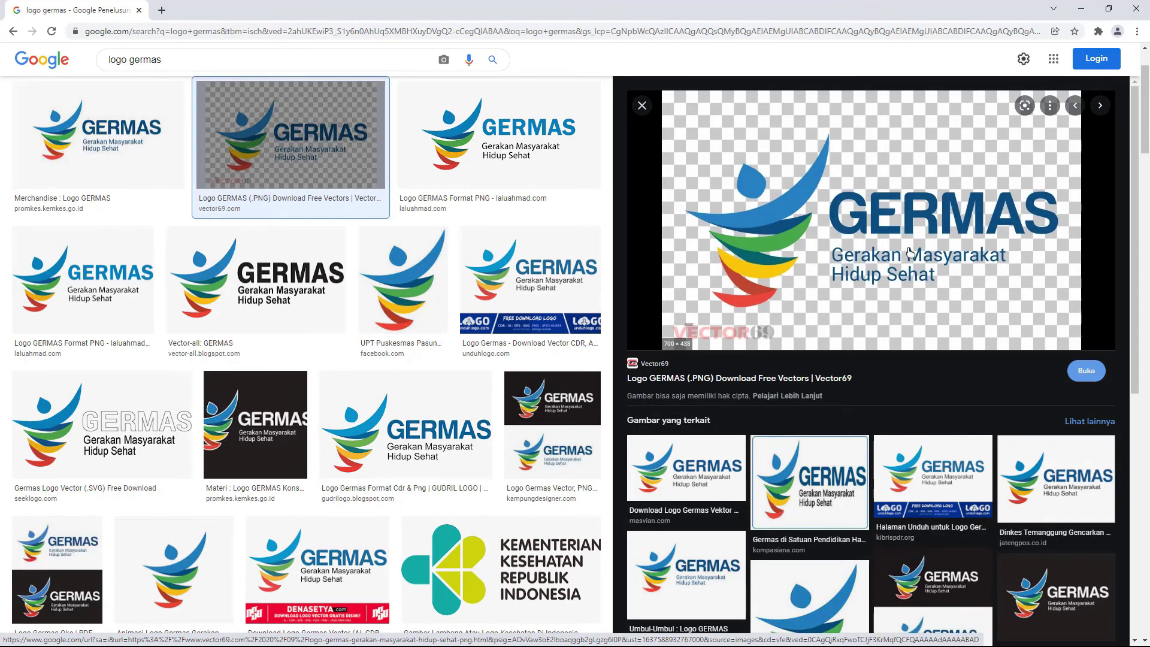
# Step: Try to bring the previewed GERMAS logo into the Photoshop design by copying and pasting it, and undo the paste
pyautogui.rightClick(863, 229)
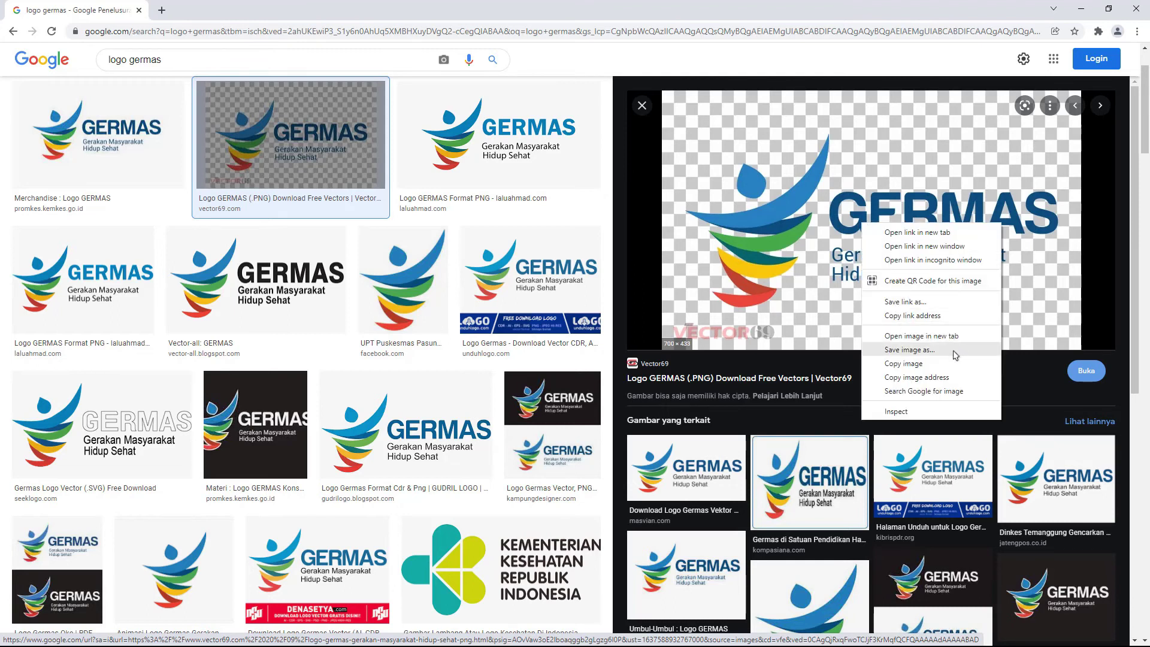
pyautogui.click(892, 362)
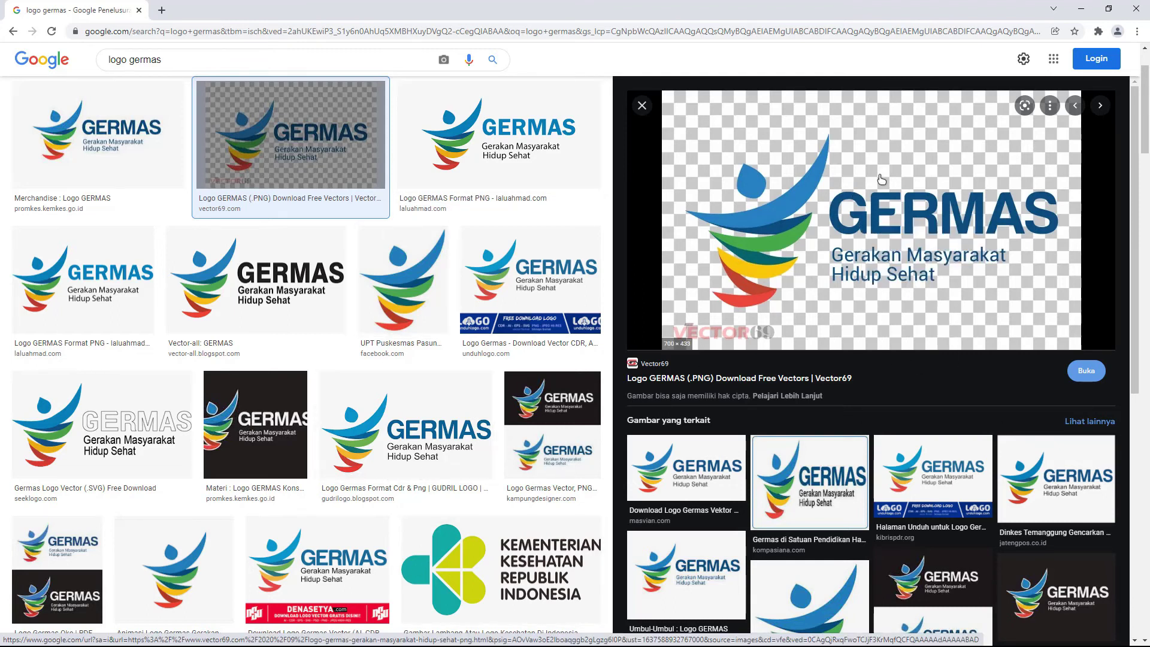
pyautogui.click(1081, 9)
pyautogui.click(541, 631)
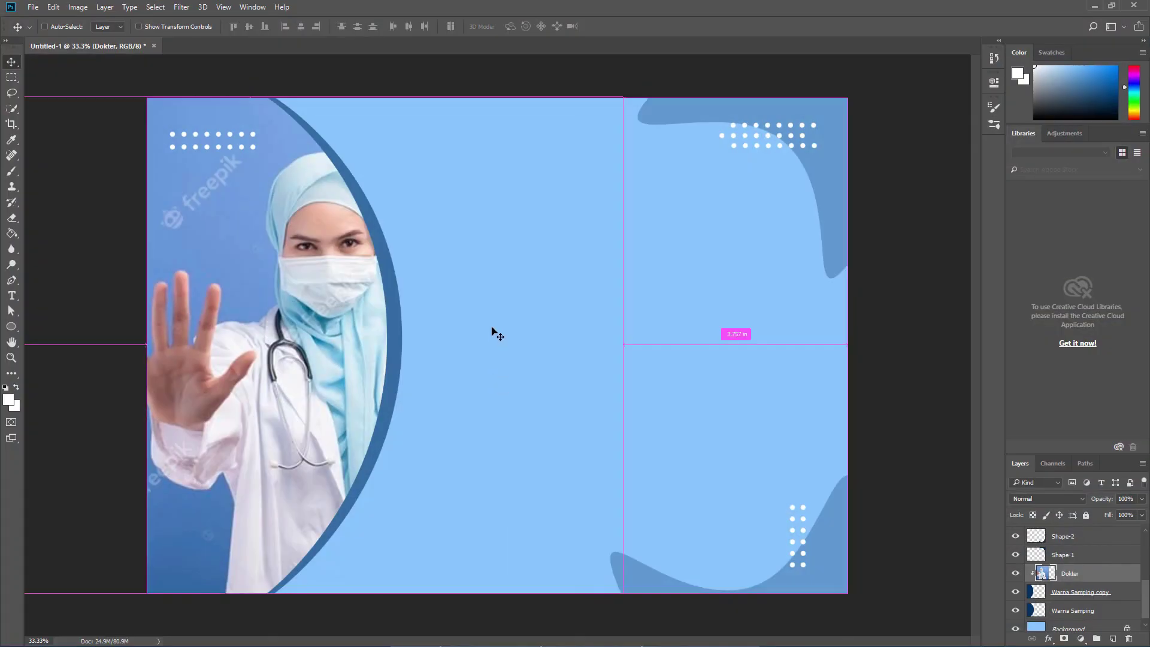
pyautogui.hotkey('ctrl', 'v')
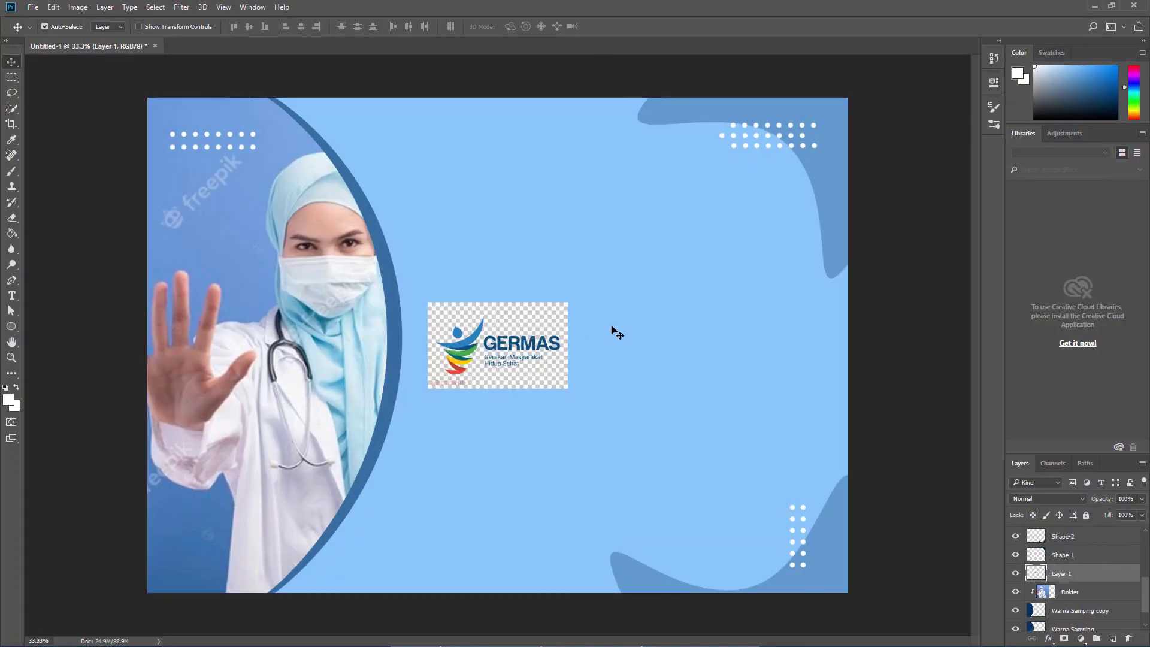
pyautogui.hotkey('ctrl', 'z')
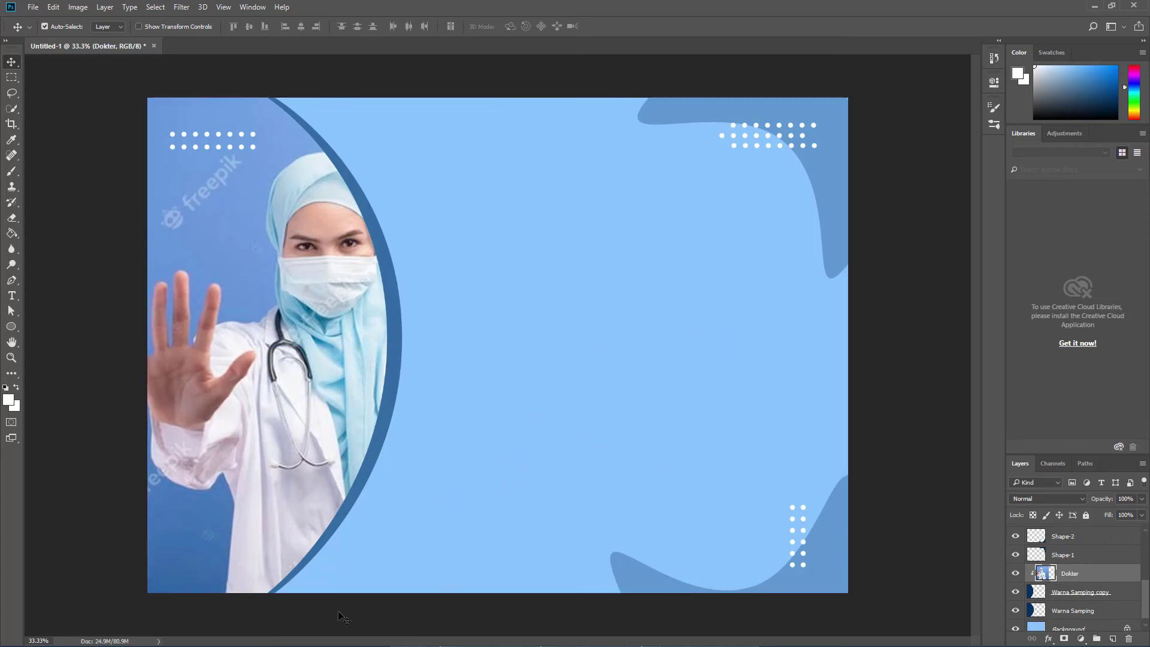
# Step: Switch back to Chrome and open the Vector69 source page of the previewed GERMAS logo
pyautogui.click(1095, 6)
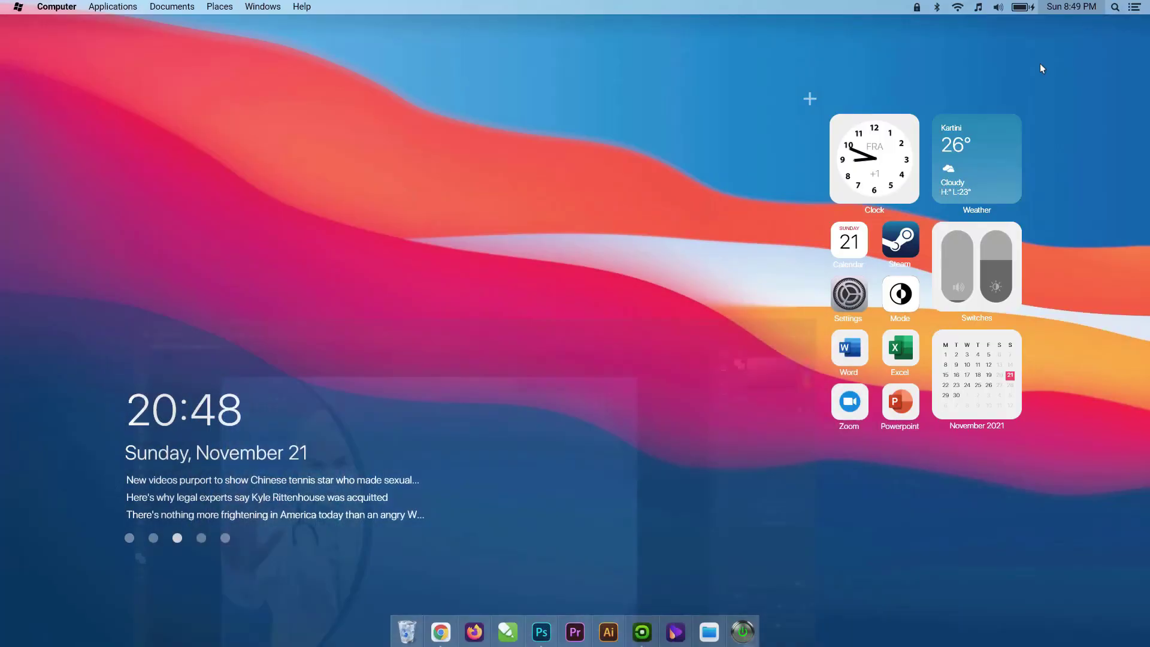
pyautogui.click(428, 628)
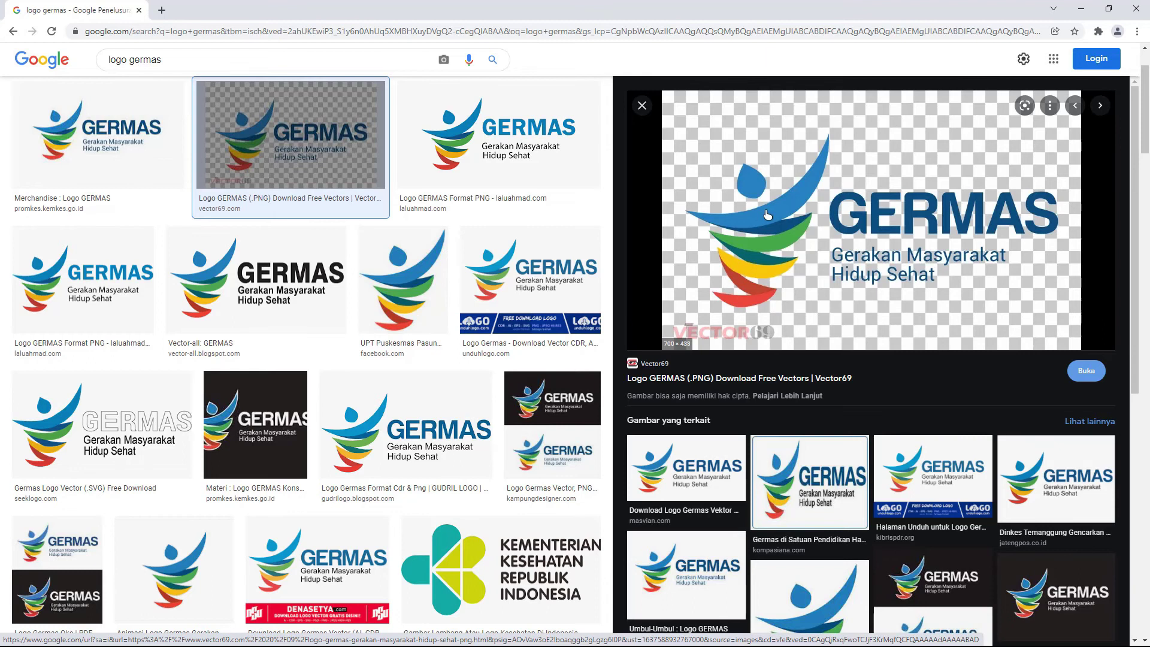
pyautogui.click(837, 234)
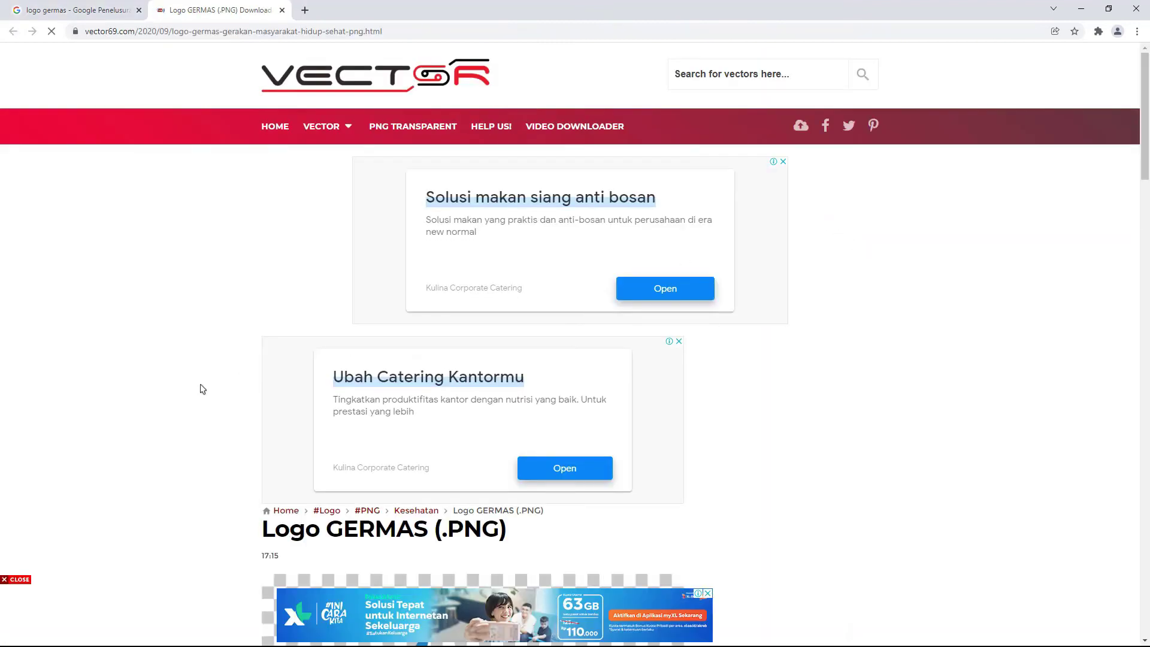
# Step: Dismiss the banner ad on the Vector69 page and start downloading the 720p PNG version of the GERMAS logo
pyautogui.scroll(-5, 205, 387)
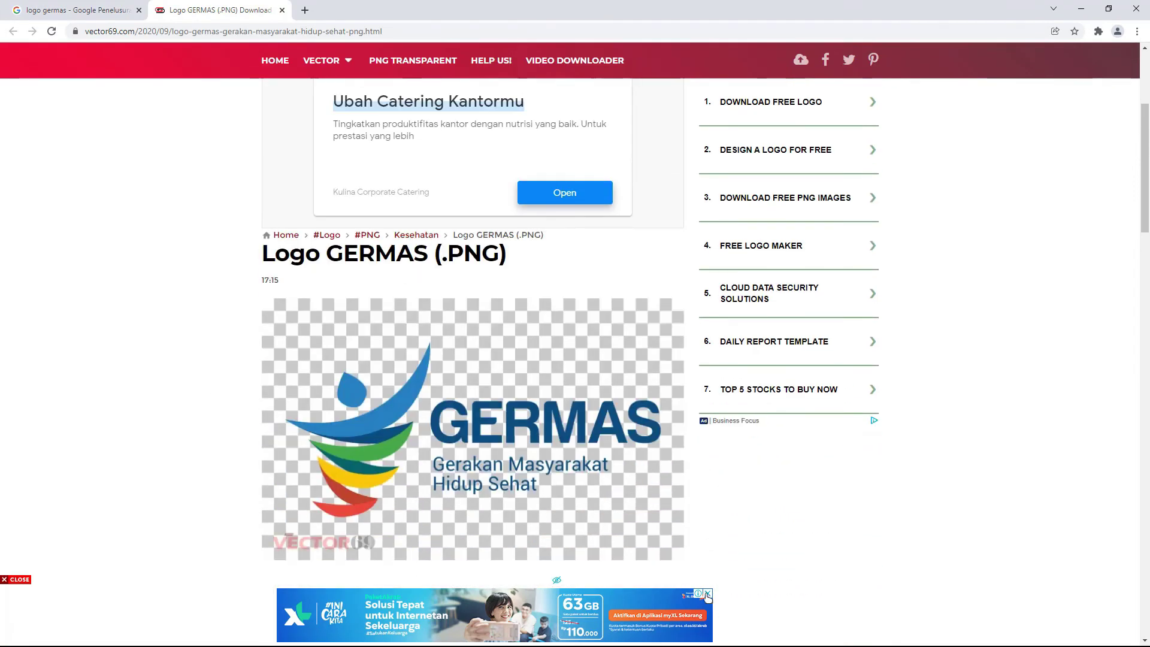
pyautogui.click(707, 593)
pyautogui.scroll(-3, 244, 470)
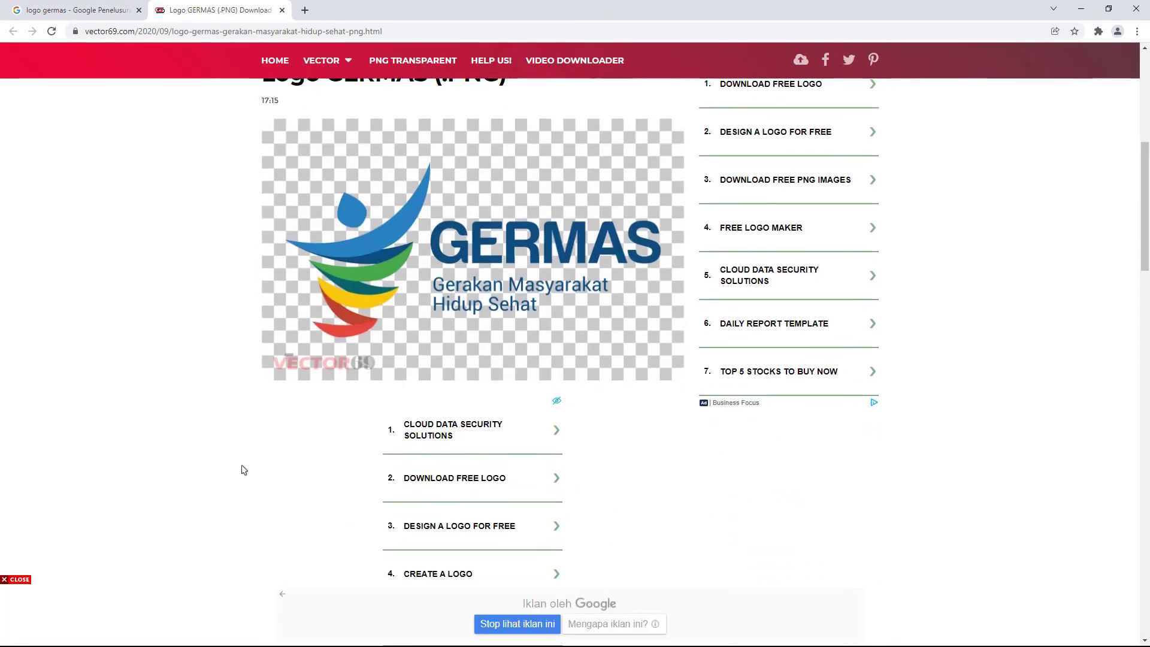
pyautogui.scroll(-10, 244, 470)
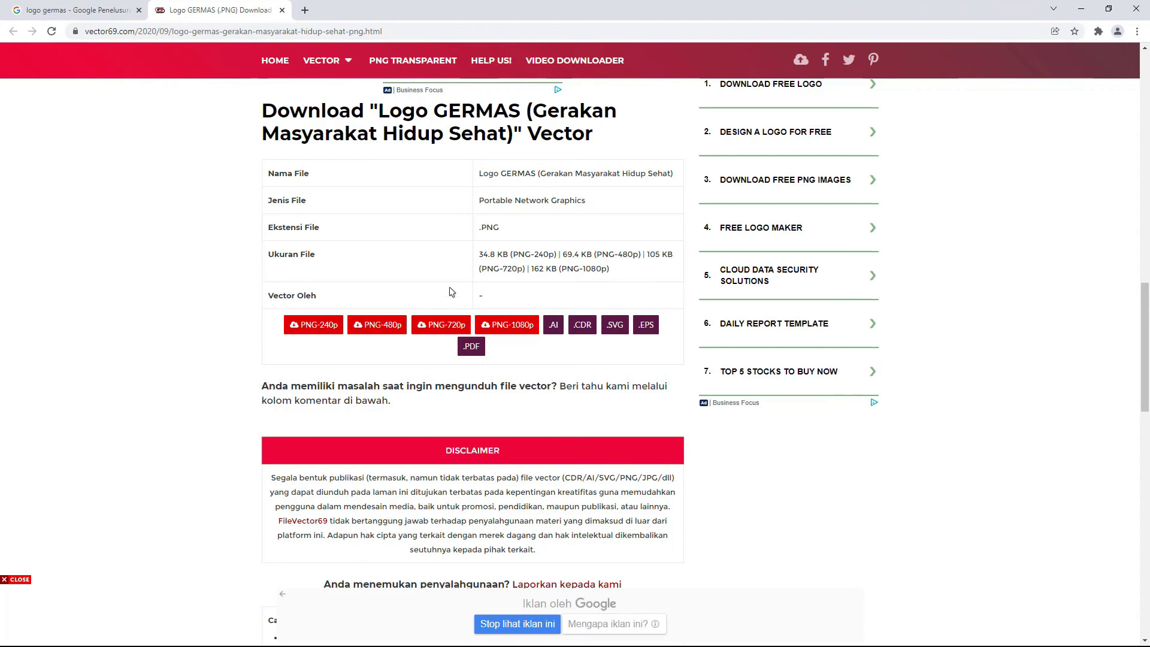
pyautogui.click(443, 327)
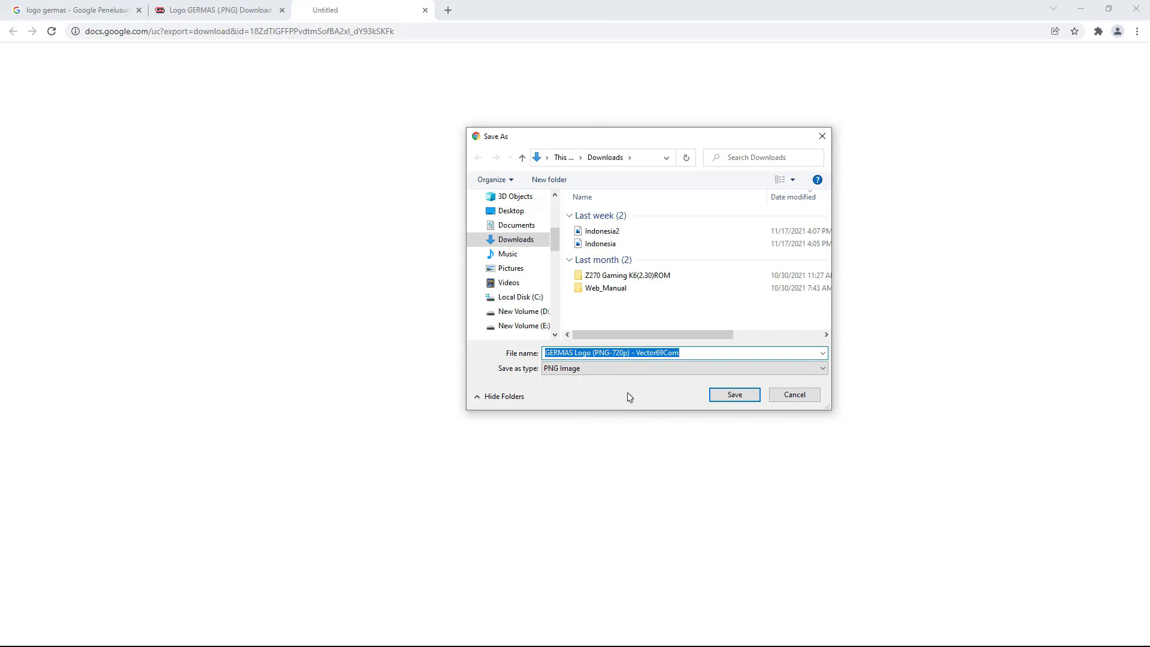
# Step: Shorten the download's file name to "GERMAS Logo" and save it as a PNG in the Pictures folder
pyautogui.click(618, 353)
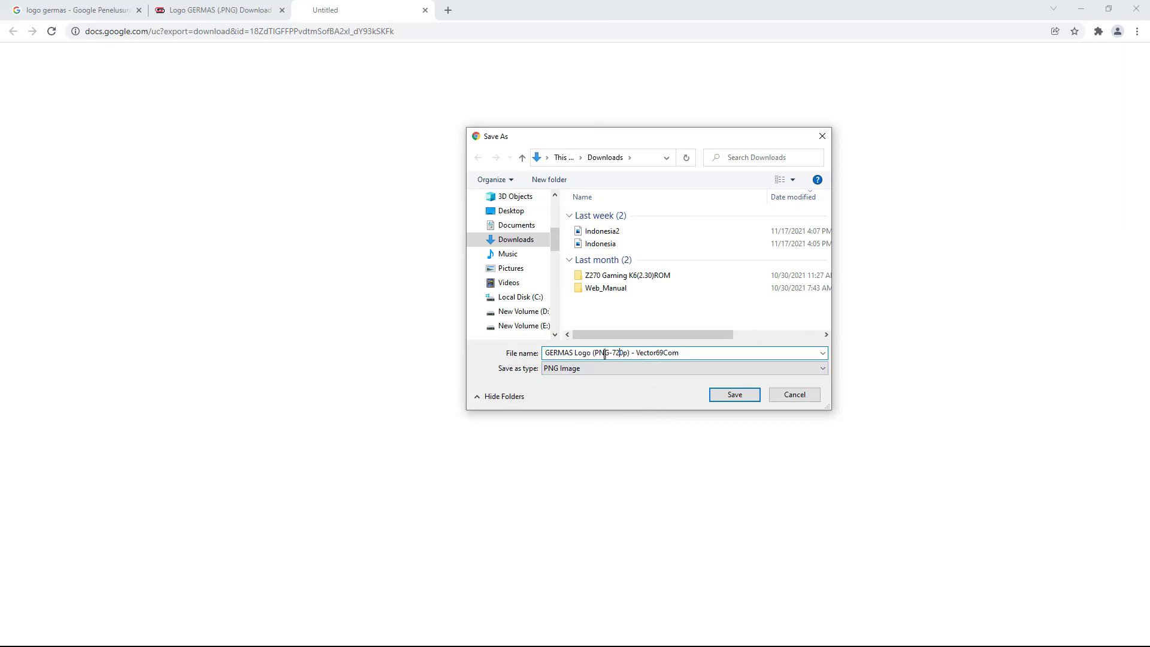
pyautogui.moveTo(593, 354); pyautogui.dragTo(731, 353)
pyautogui.press('BackSpace')
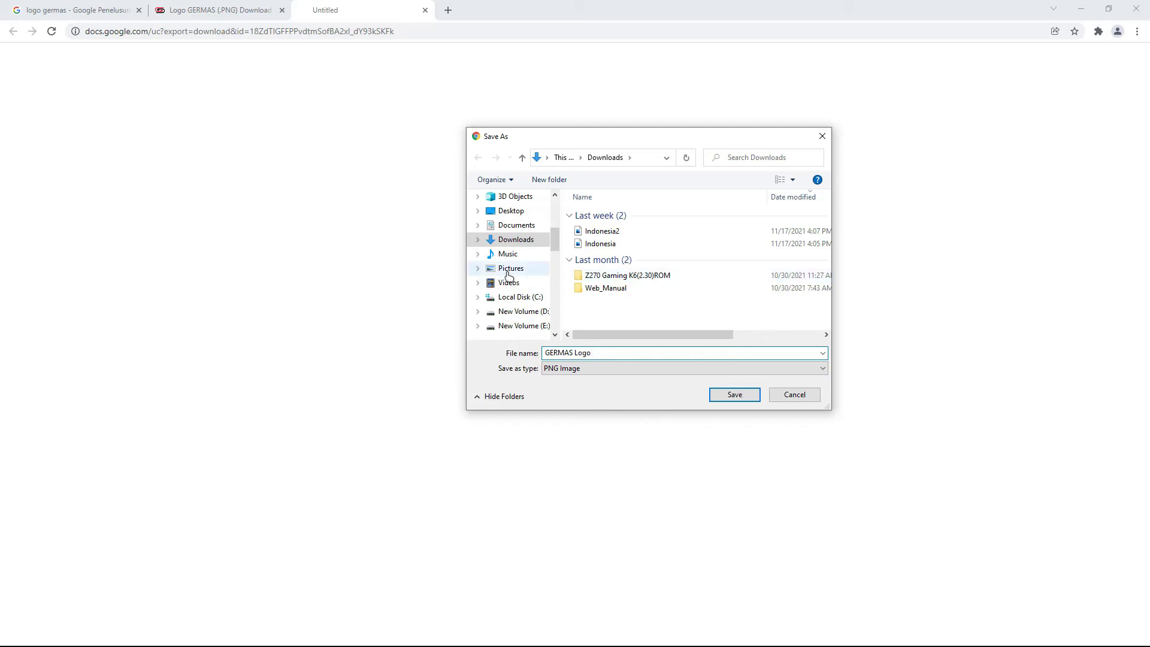
pyautogui.click(510, 267)
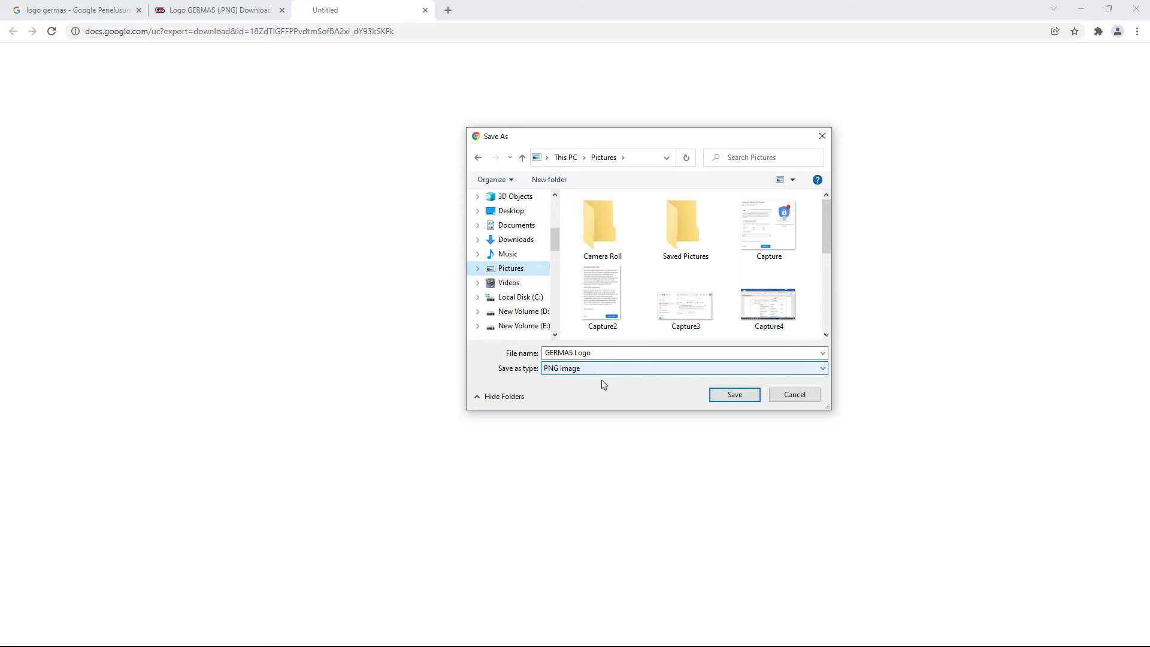
pyautogui.click(736, 398)
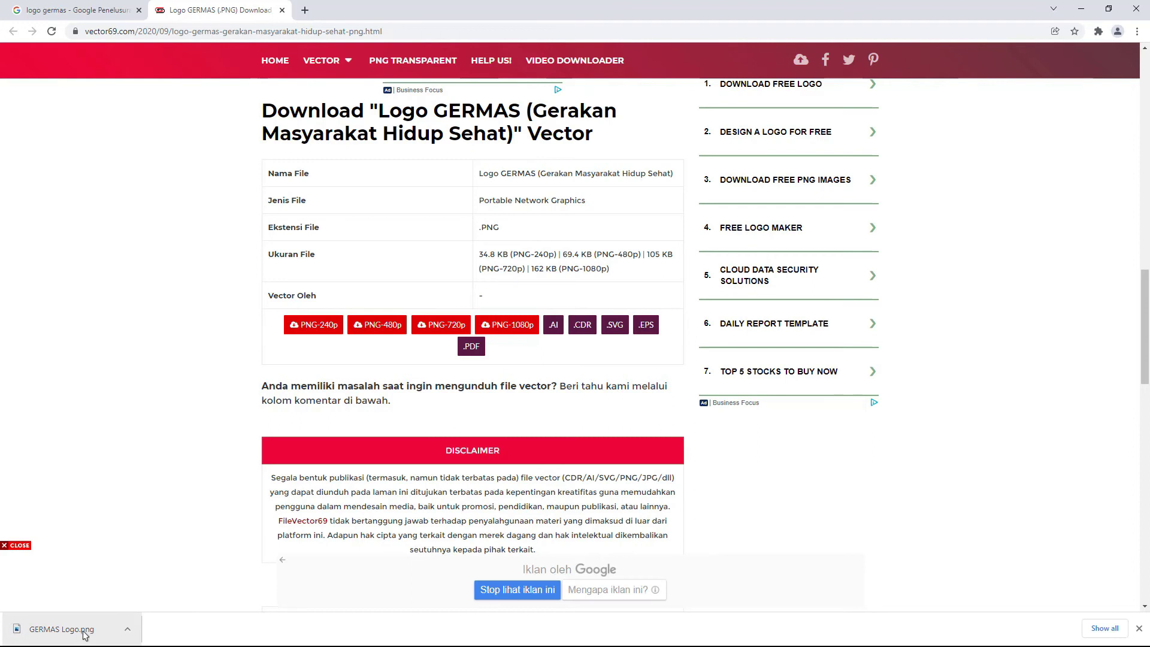
# Step: Switch to Photoshop and open the "GERMAS Logo" image from the Pictures folder
pyautogui.click(1081, 10)
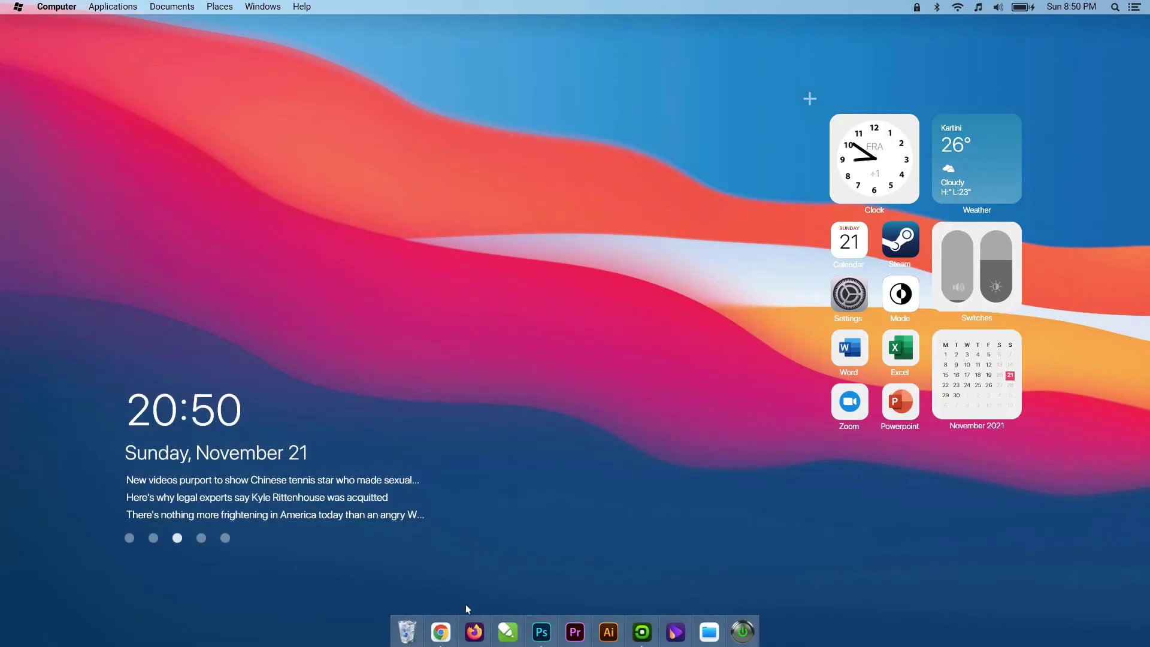
pyautogui.click(542, 629)
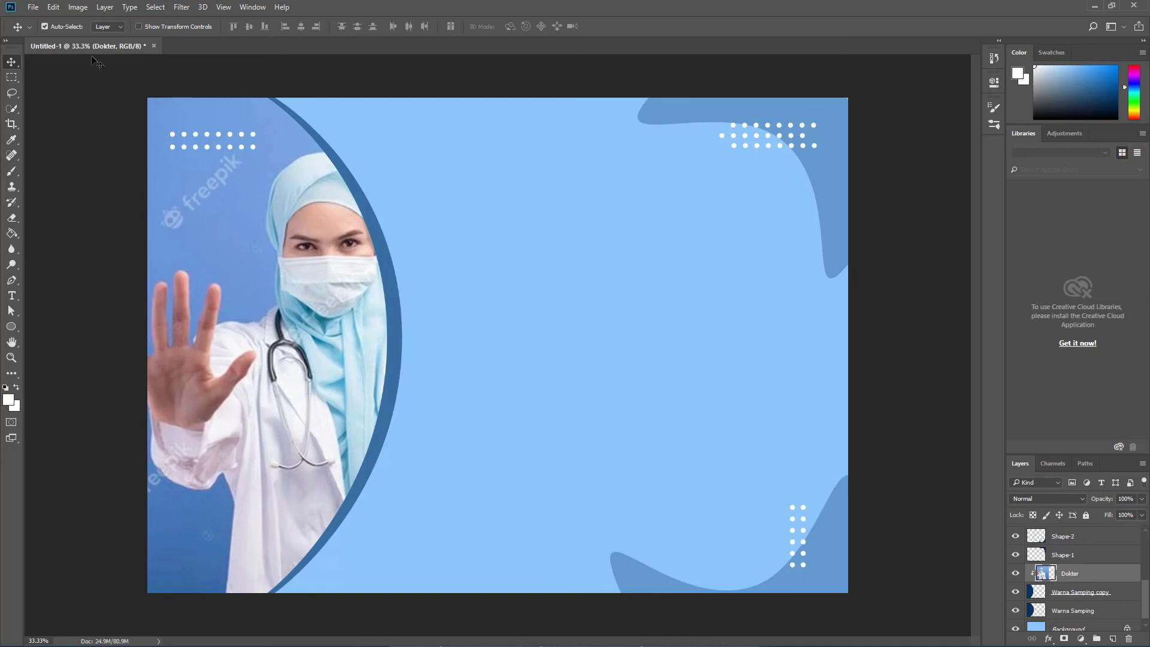
pyautogui.click(33, 8)
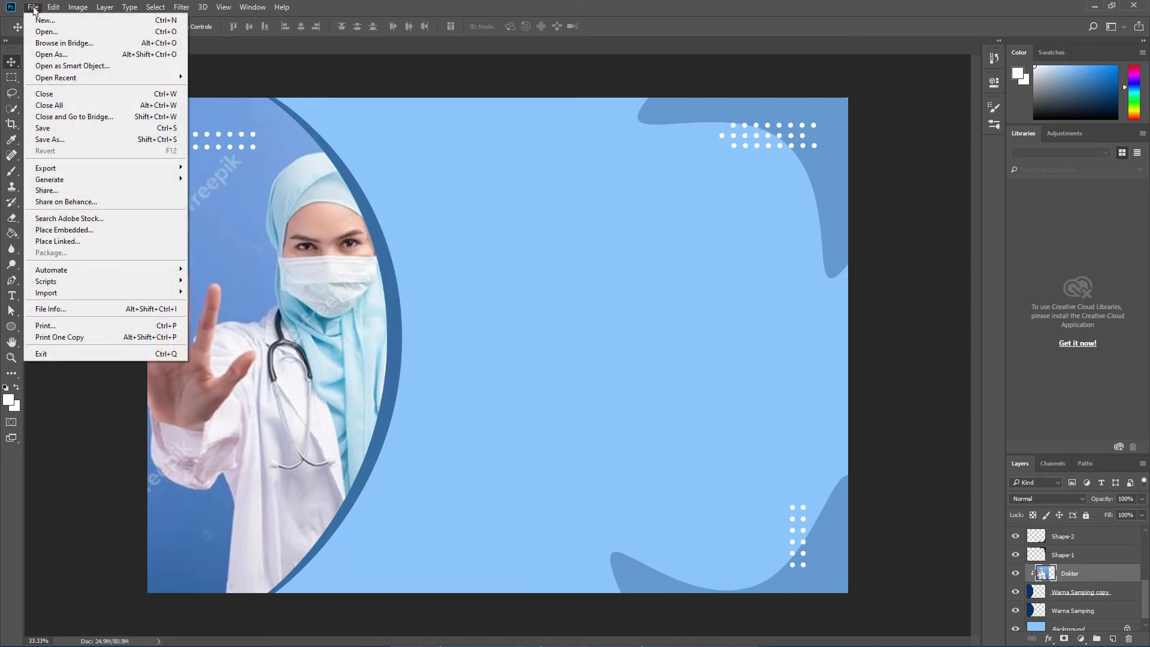
pyautogui.click(35, 33)
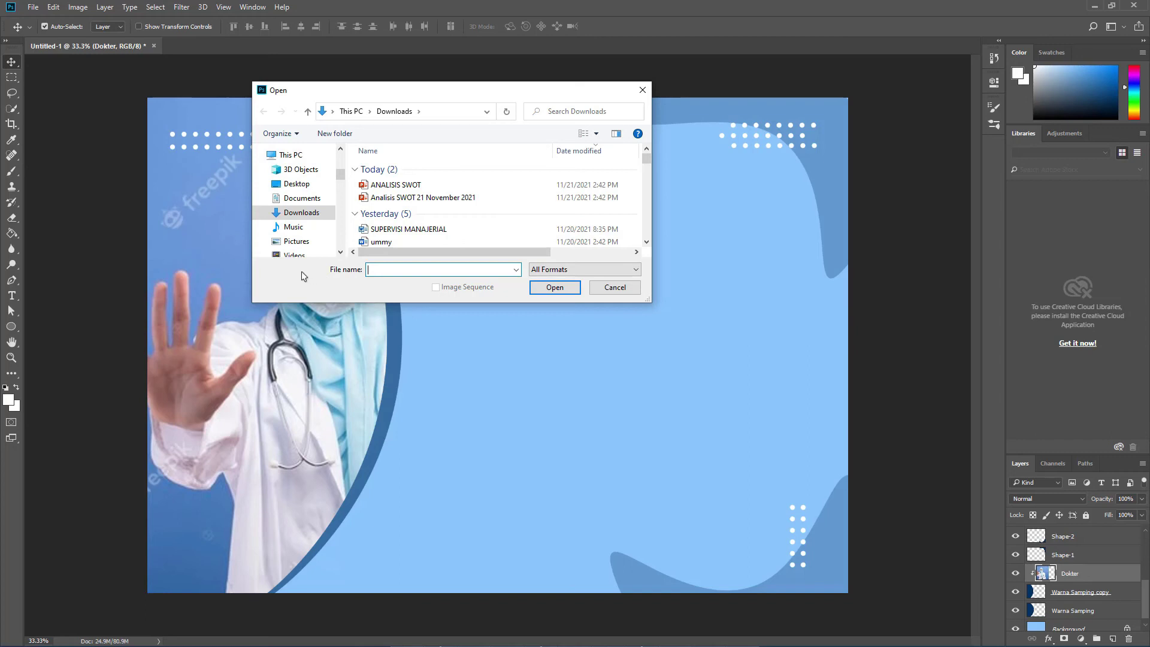
pyautogui.click(294, 242)
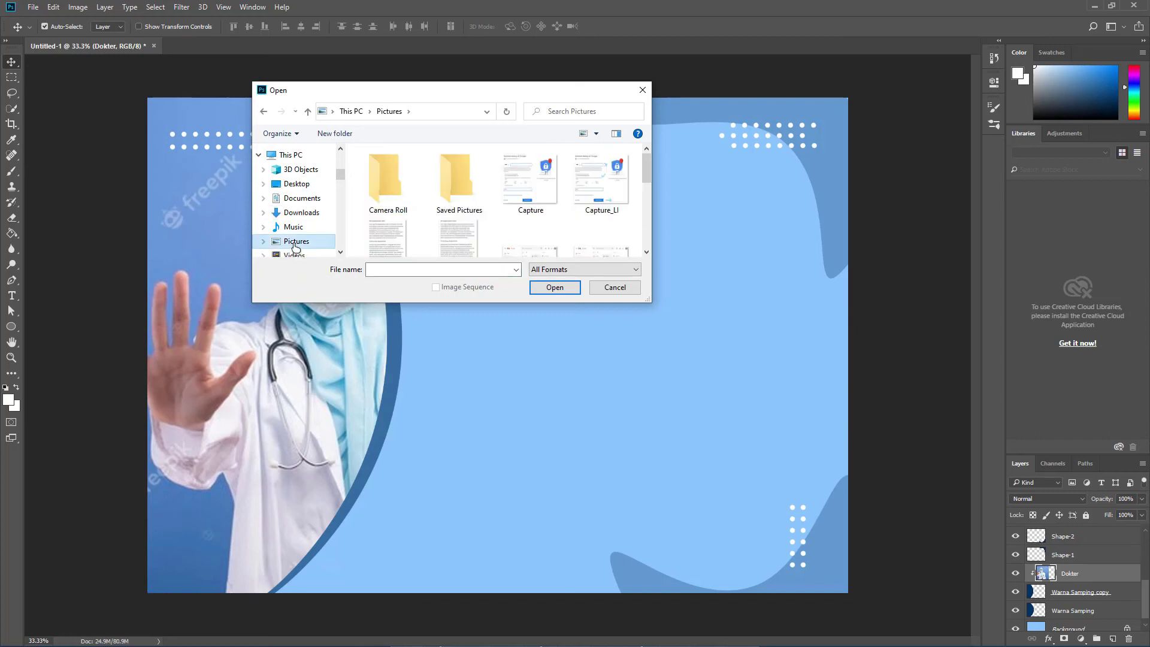
pyautogui.moveTo(647, 161); pyautogui.dragTo(642, 220)
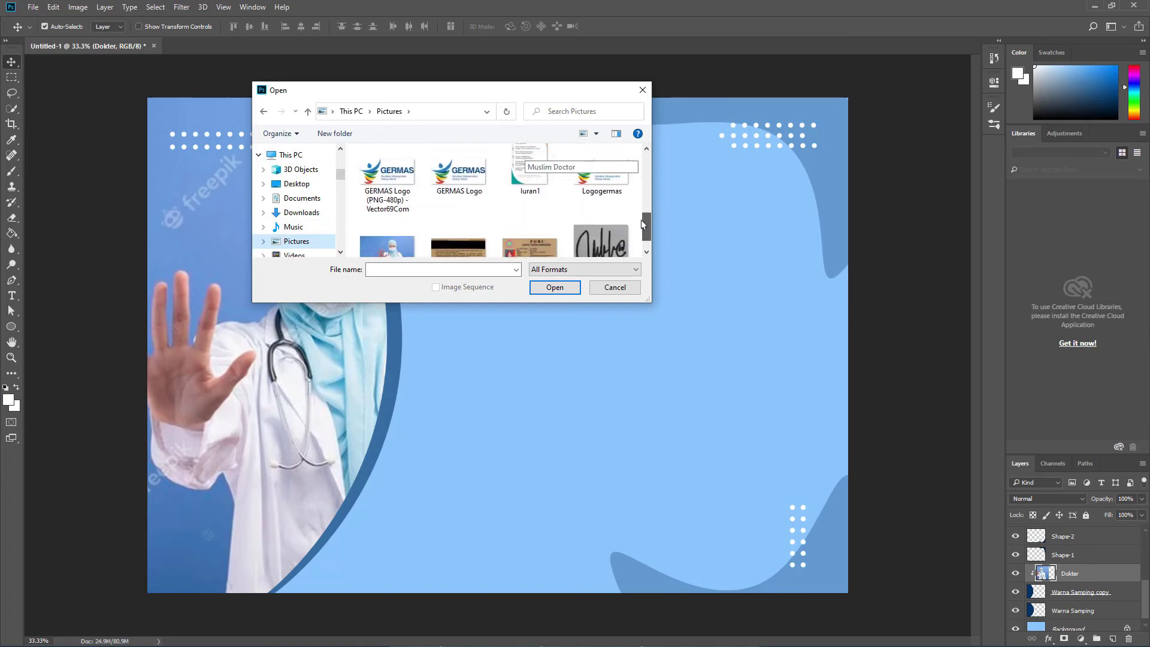
pyautogui.click(482, 204)
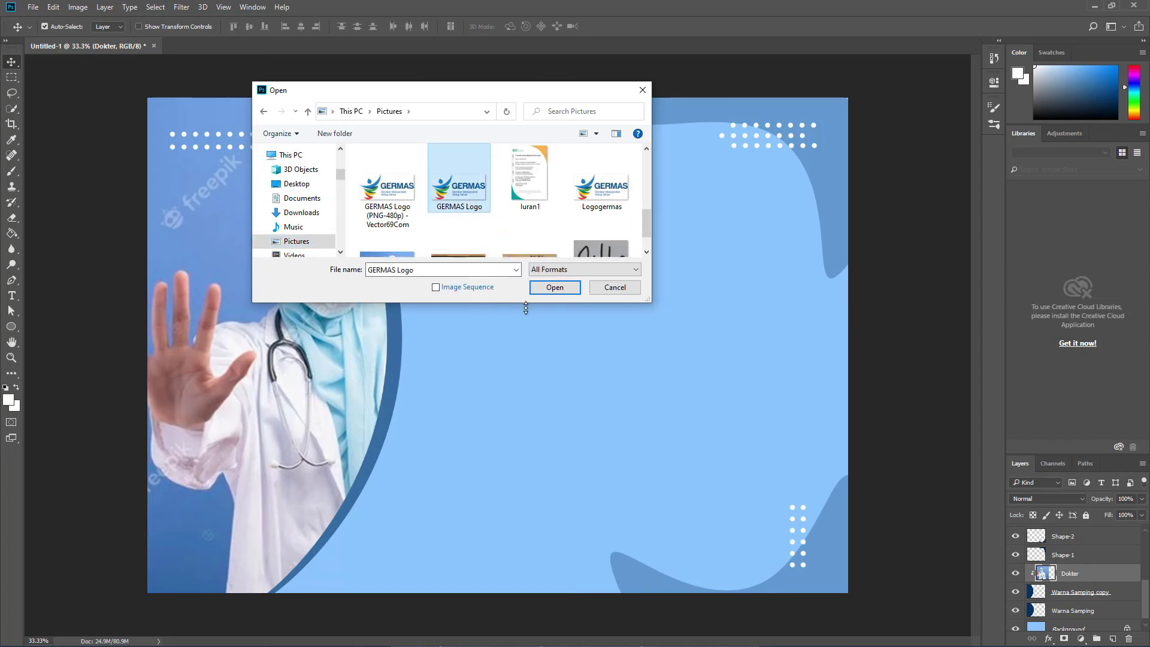
pyautogui.click(555, 288)
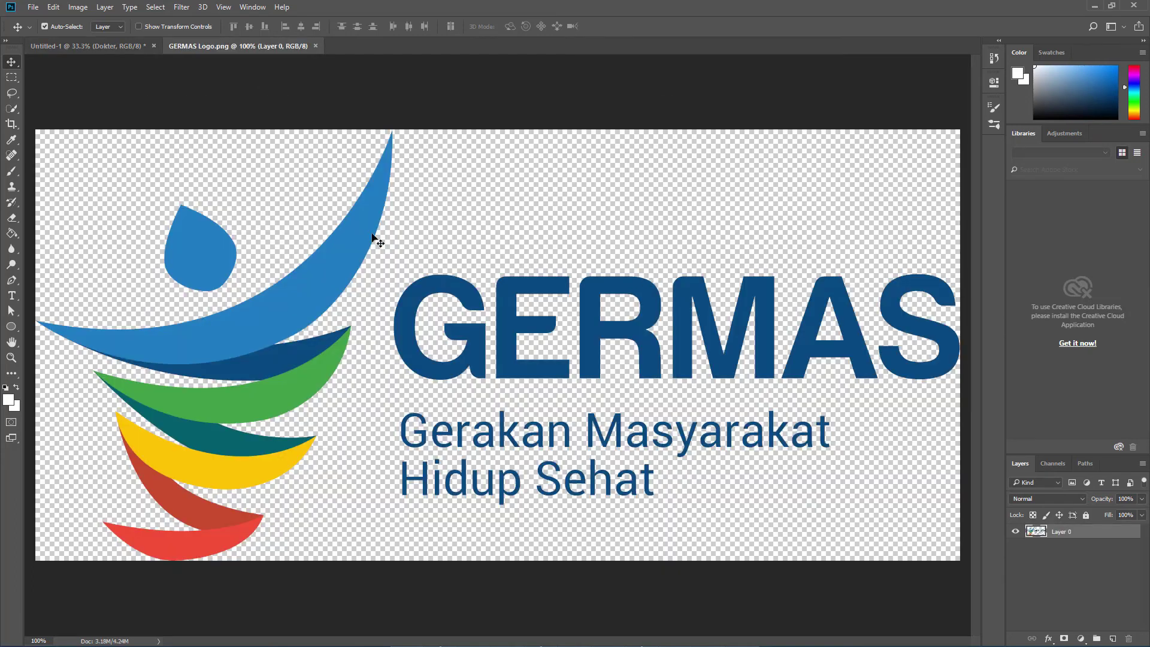
# Step: Copy the GERMAS logo from its own document into the Untitled-1 design with the Move tool
pyautogui.moveTo(324, 285)
pyautogui.mouseDown()
pyautogui.moveTo(295, 257)
pyautogui.moveTo(352, 305)
pyautogui.moveTo(326, 254)
pyautogui.moveTo(307, 282)
pyautogui.moveTo(327, 290)
pyautogui.mouseUp()
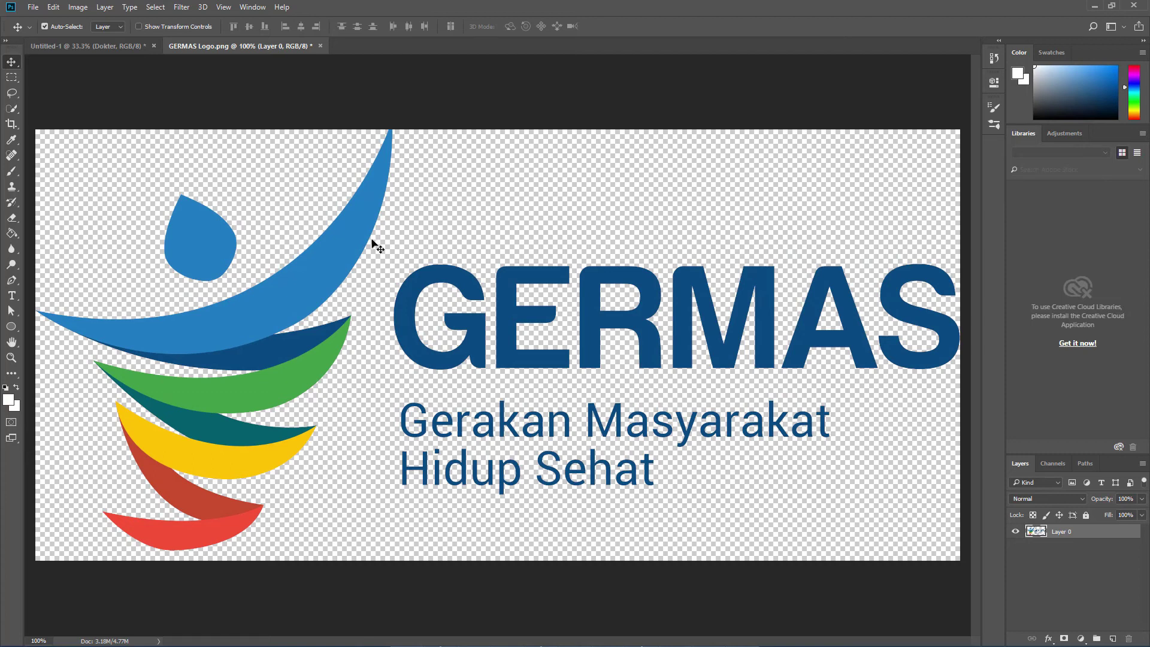
pyautogui.click(98, 49)
pyautogui.click(216, 47)
pyautogui.moveTo(517, 361); pyautogui.dragTo(527, 302)
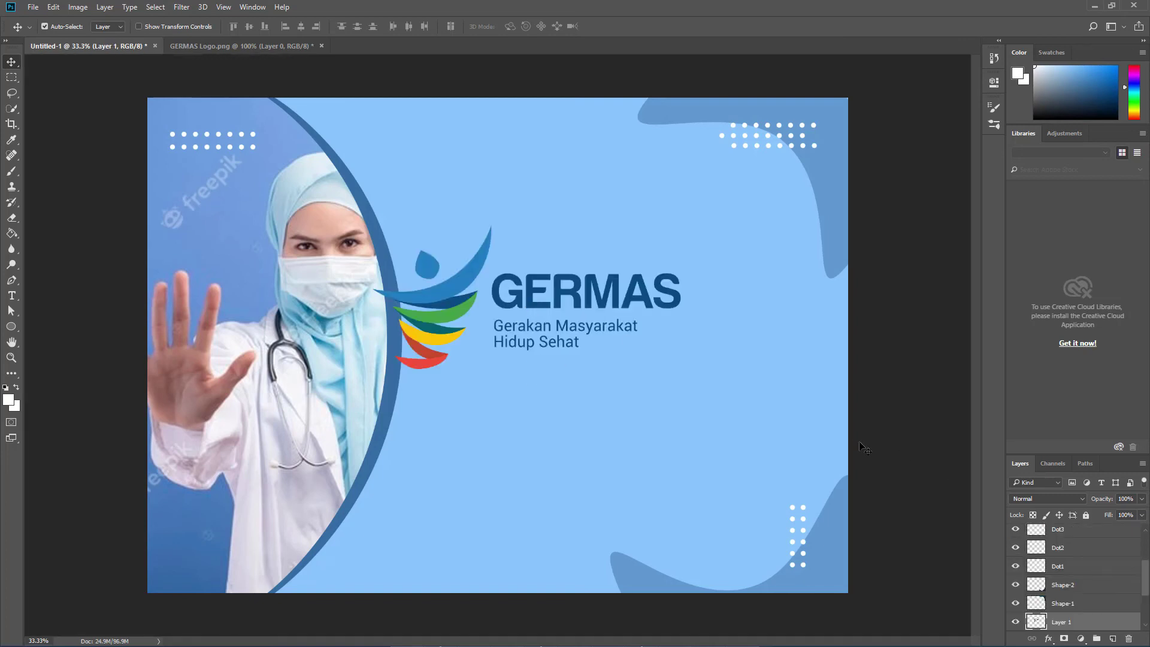
# Step: Rename the pasted logo's layer as "Germas"
pyautogui.moveTo(1147, 572); pyautogui.dragTo(1147, 591)
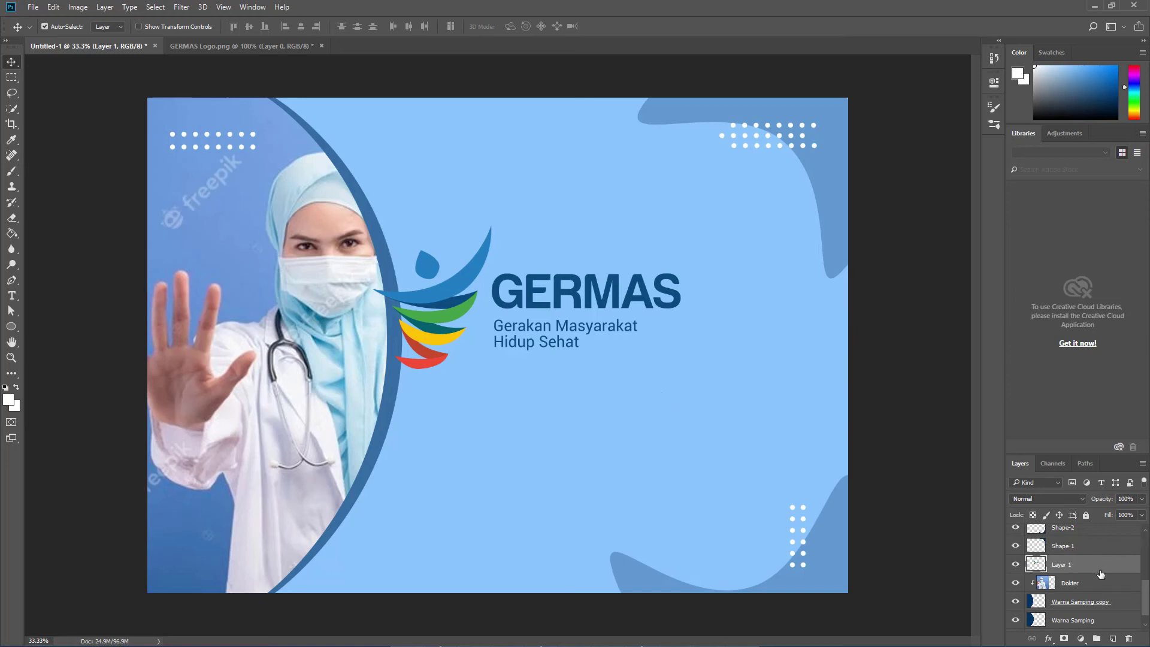
pyautogui.doubleClick(1053, 563)
pyautogui.write('Germas')
pyautogui.press('Return')
# Step: Scale the GERMAS logo to about 56% and position it near the canvas's upper edge, just beside the curved doctor panel
pyautogui.moveTo(502, 300); pyautogui.dragTo(488, 172)
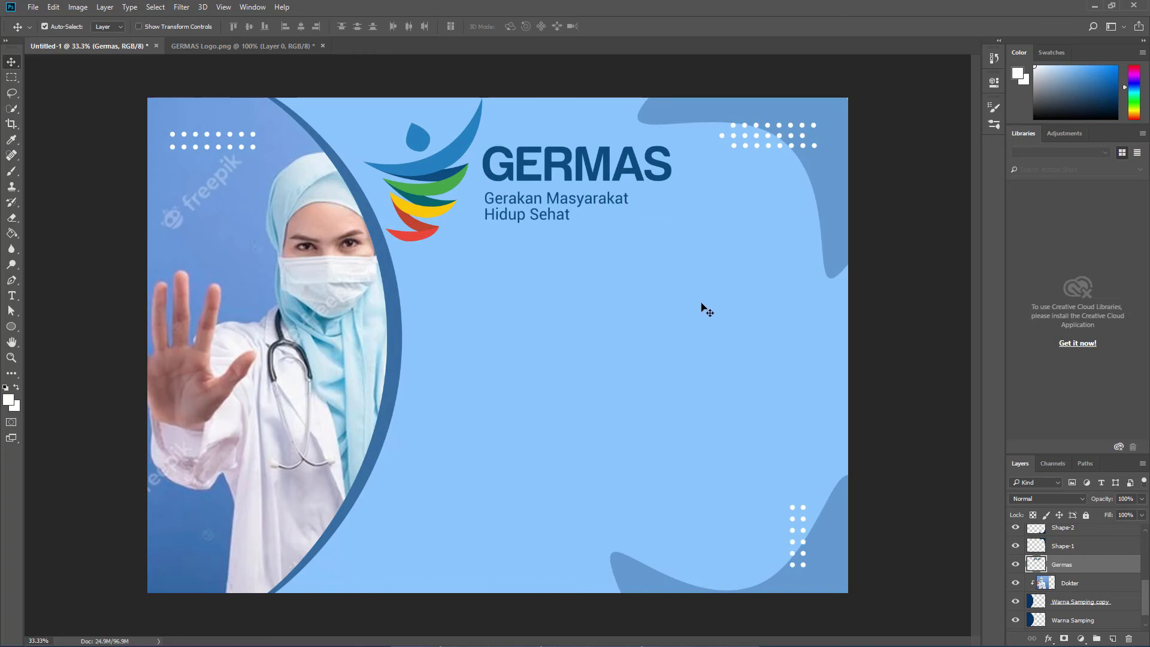
pyautogui.hotkey('ctrl', 't')
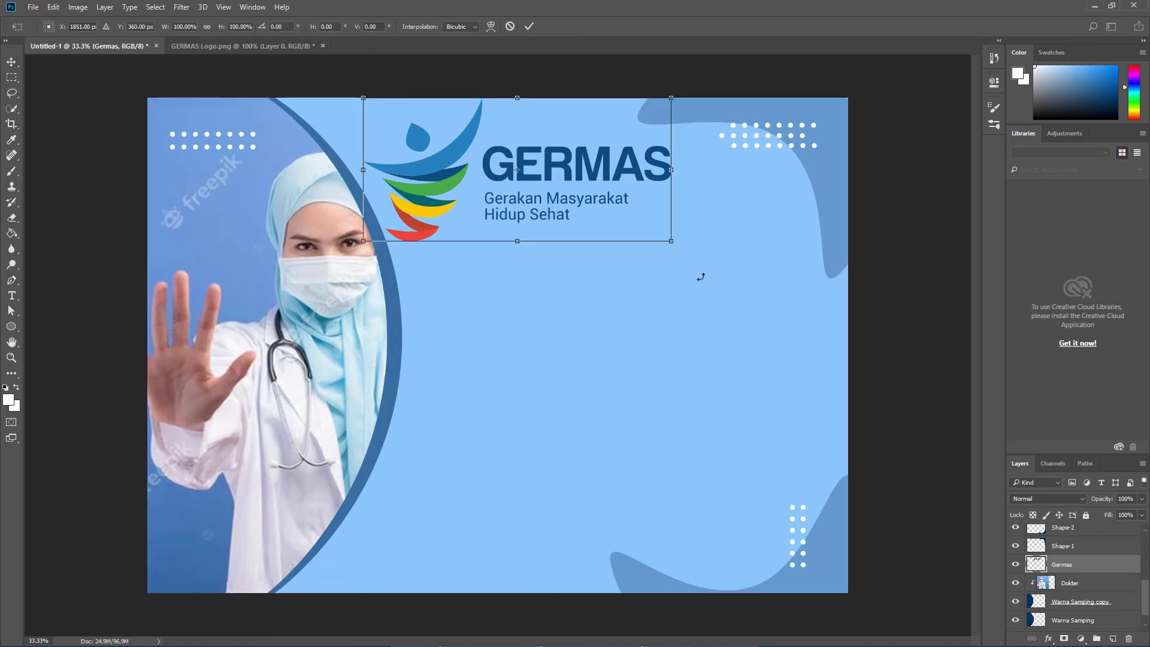
pyautogui.moveTo(673, 243); pyautogui.dragTo(533, 182)
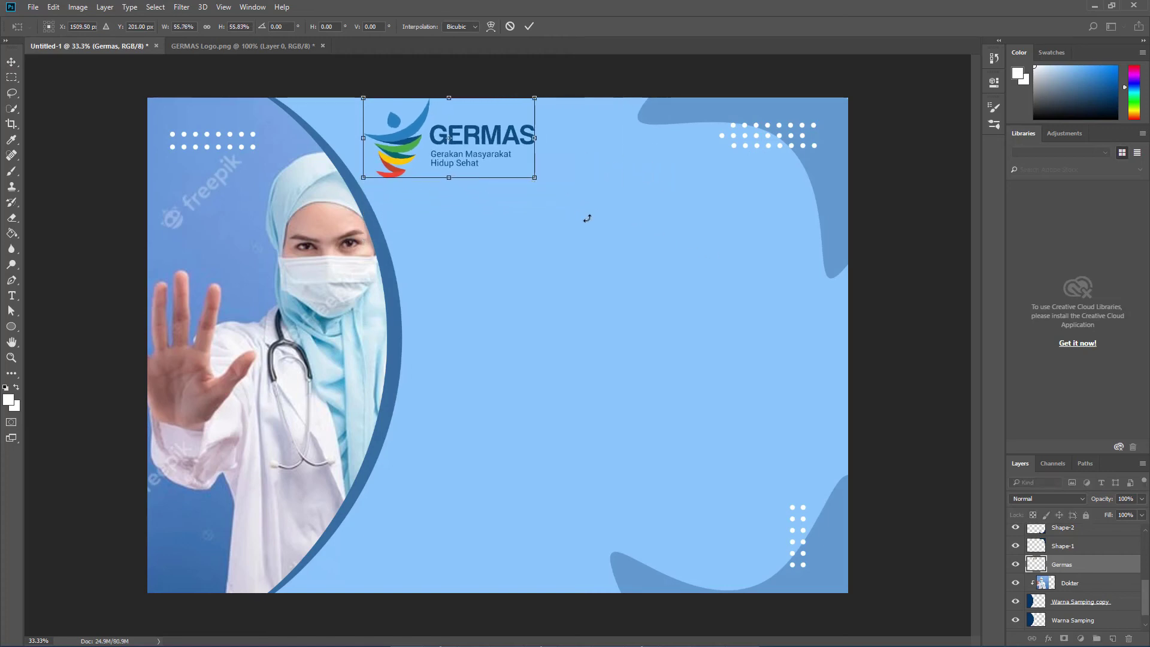
pyautogui.click(528, 27)
pyautogui.moveTo(451, 136); pyautogui.dragTo(447, 156)
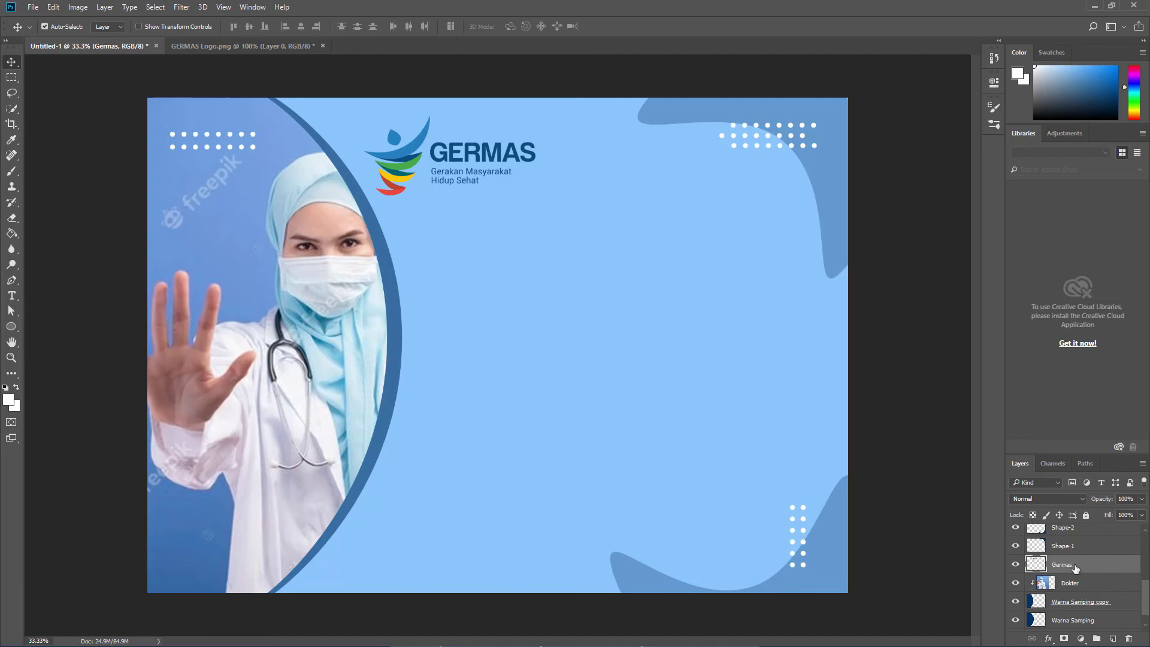
# Step: With the Germas layer active, set the Type tool to Arial Bold at 72 pt
pyautogui.moveTo(1147, 593)
pyautogui.mouseDown()
pyautogui.moveTo(1147, 542)
pyautogui.moveTo(1145, 588)
pyautogui.mouseUp()
pyautogui.click(1082, 534)
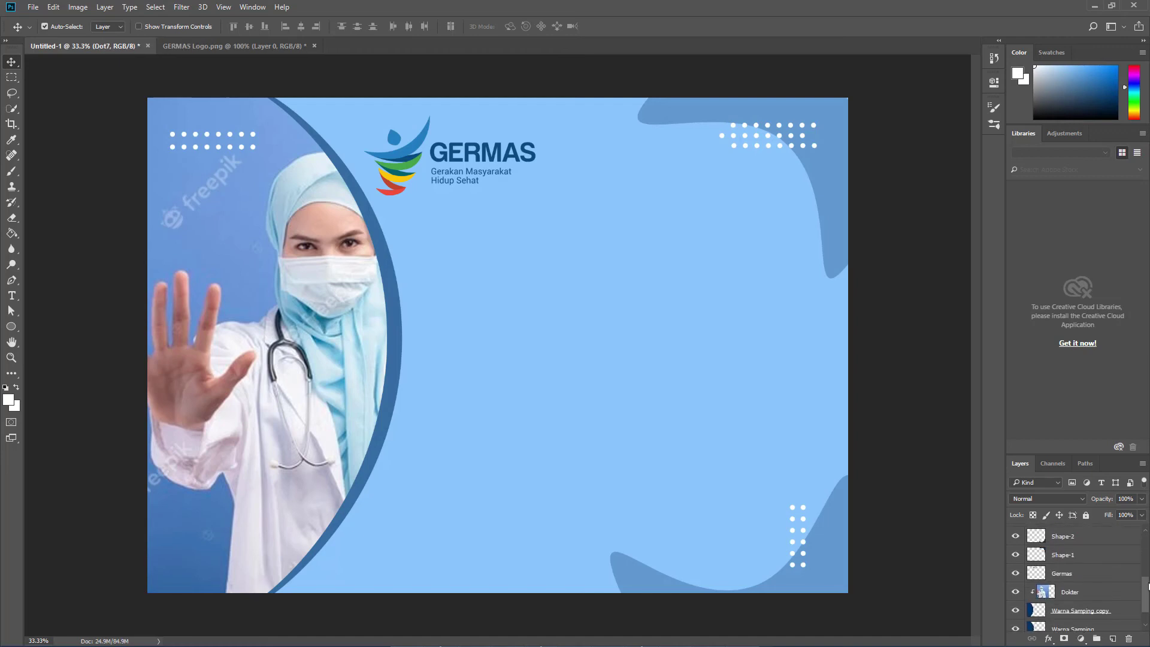
pyautogui.click(1118, 576)
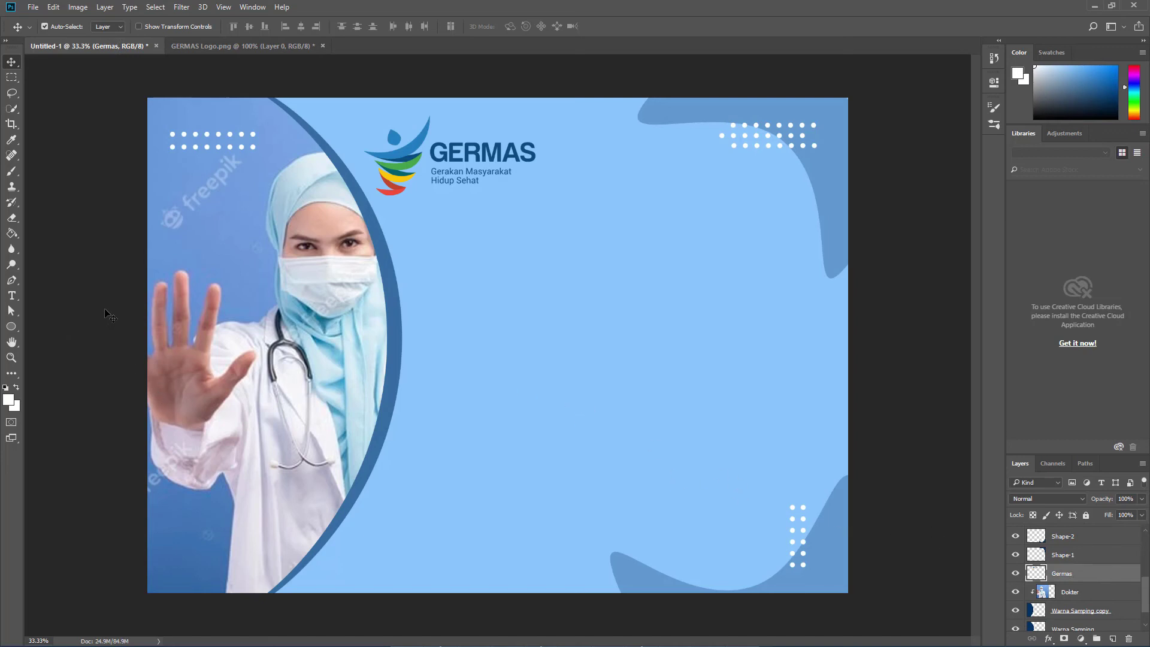
pyautogui.click(12, 296)
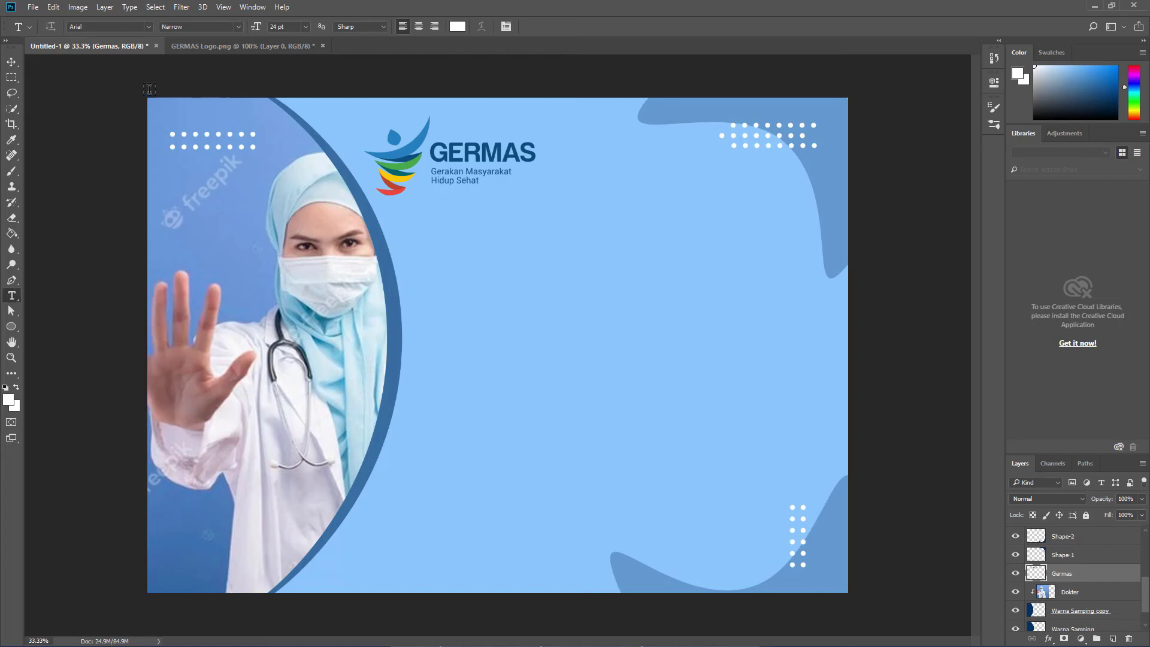
pyautogui.click(148, 26)
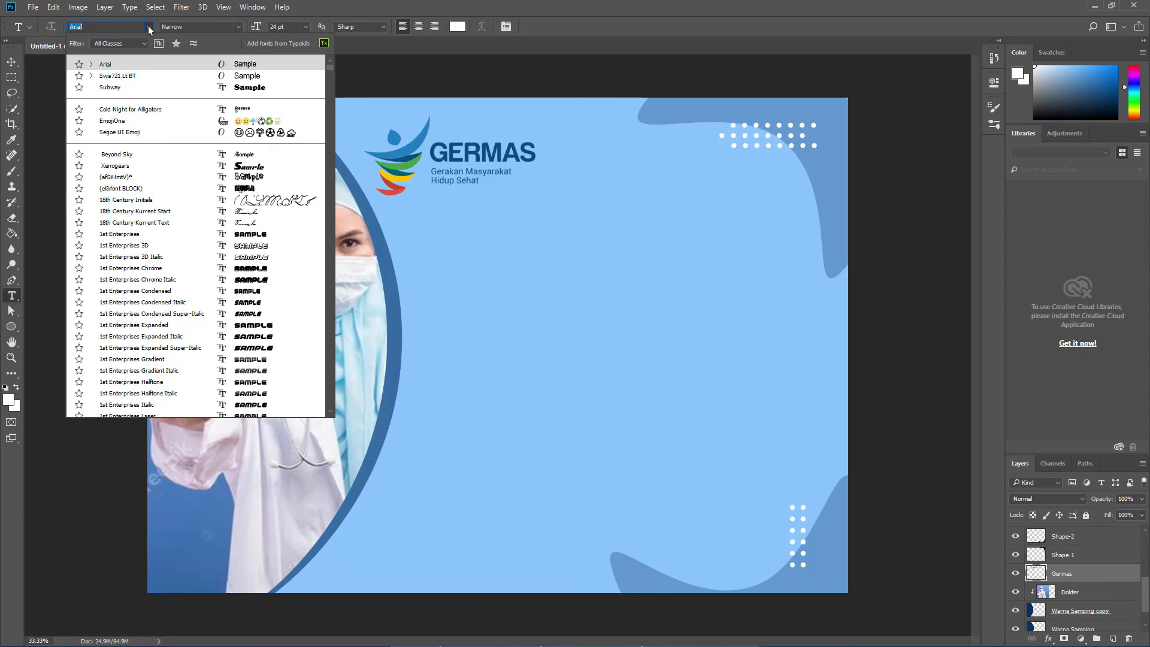
pyautogui.click(147, 64)
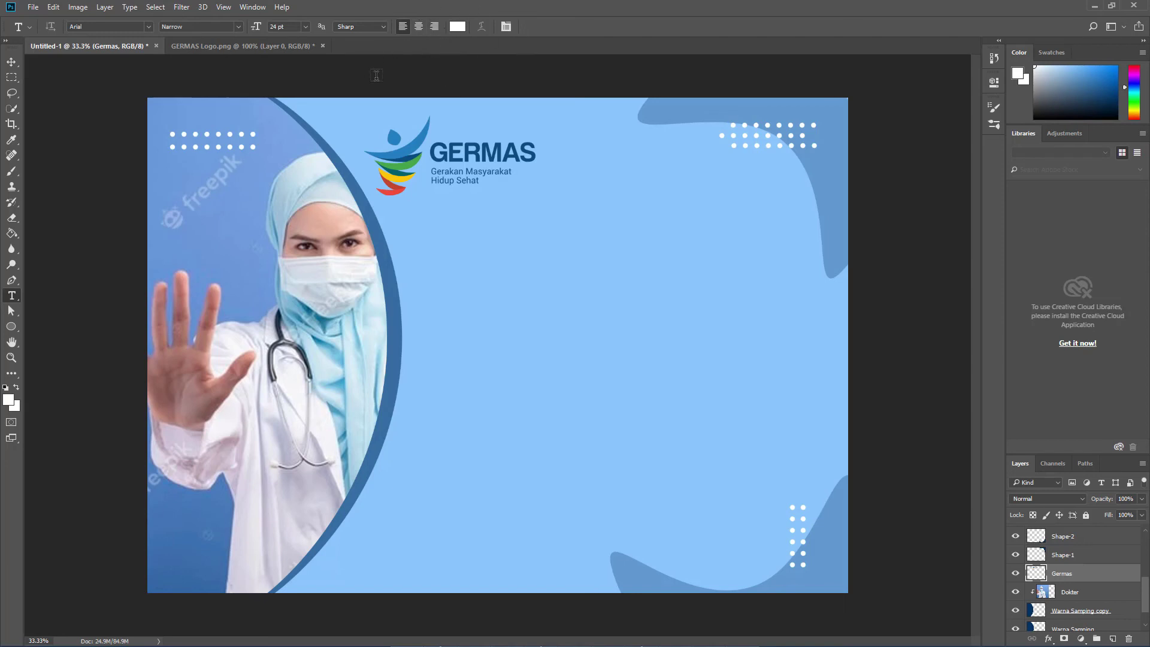
pyautogui.click(306, 27)
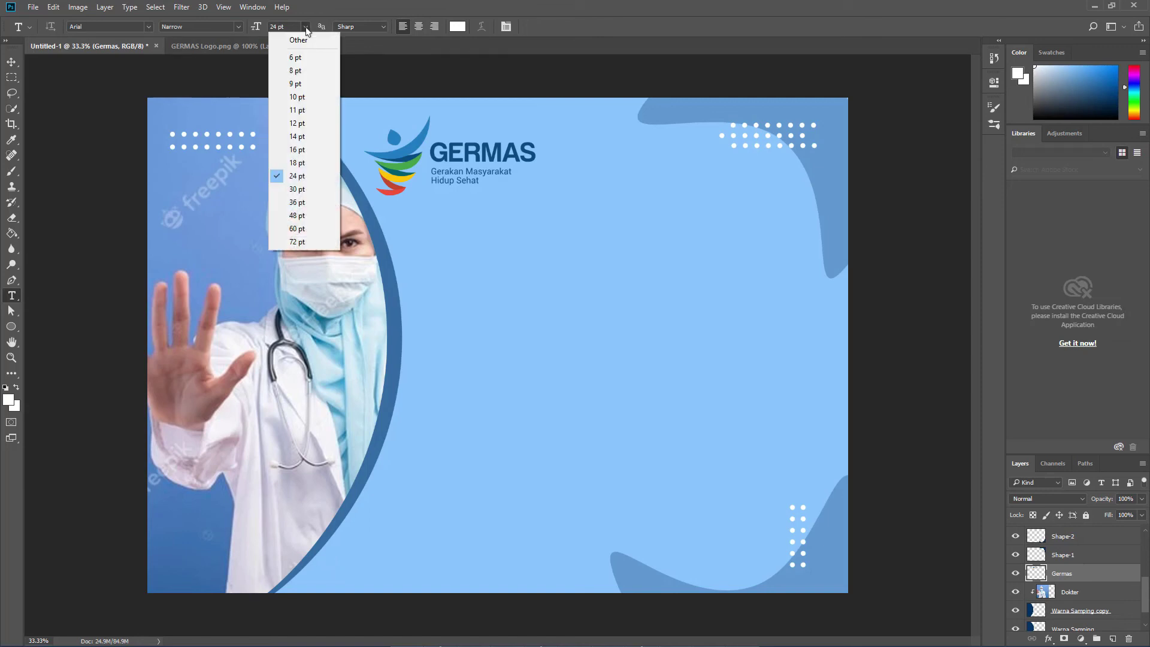
pyautogui.click(297, 241)
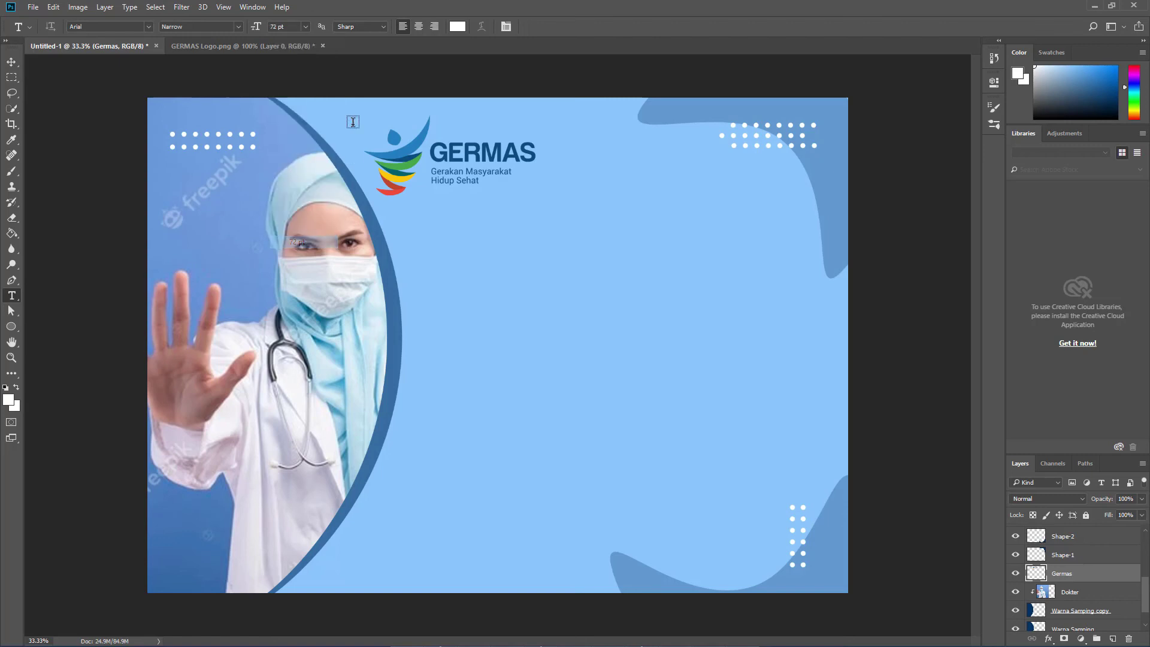
pyautogui.click(238, 27)
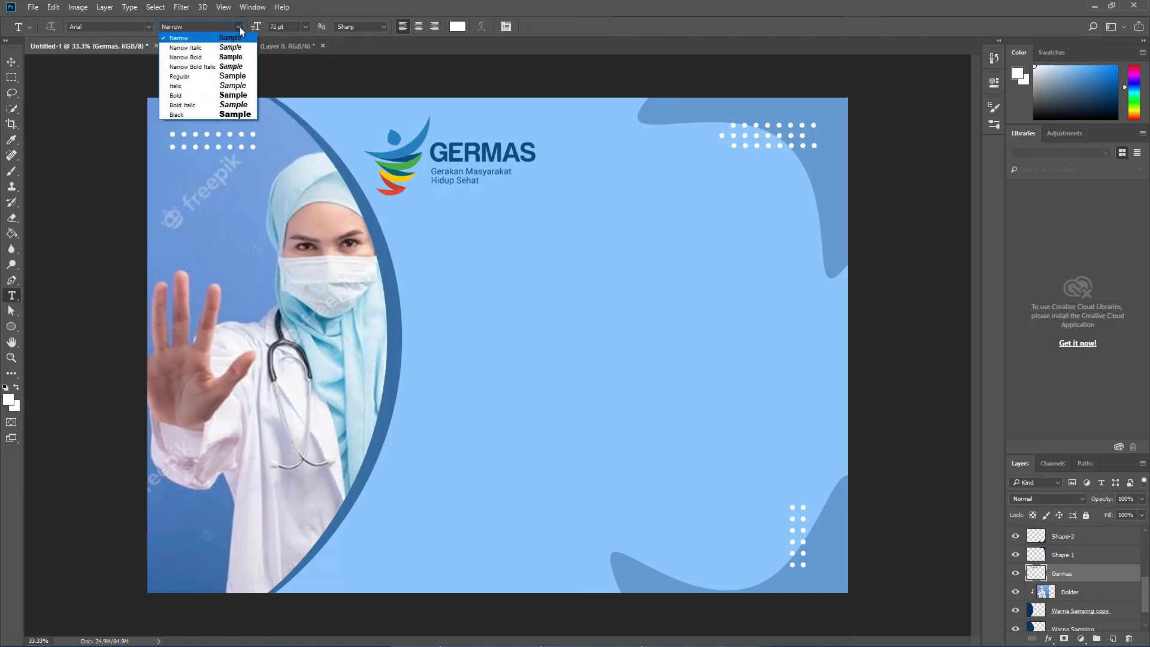
pyautogui.click(204, 95)
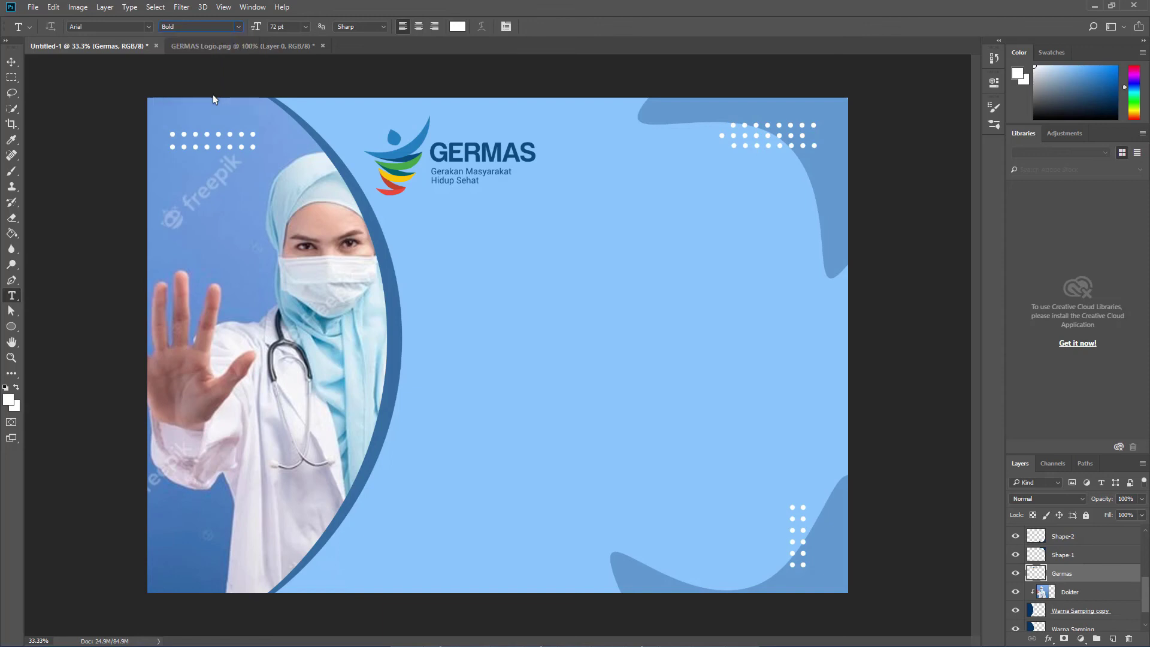
# Step: Add the white headline text "STOP COVID-19" below the GERMAS logo, starting just beside the curved doctor panel
pyautogui.click(497, 260)
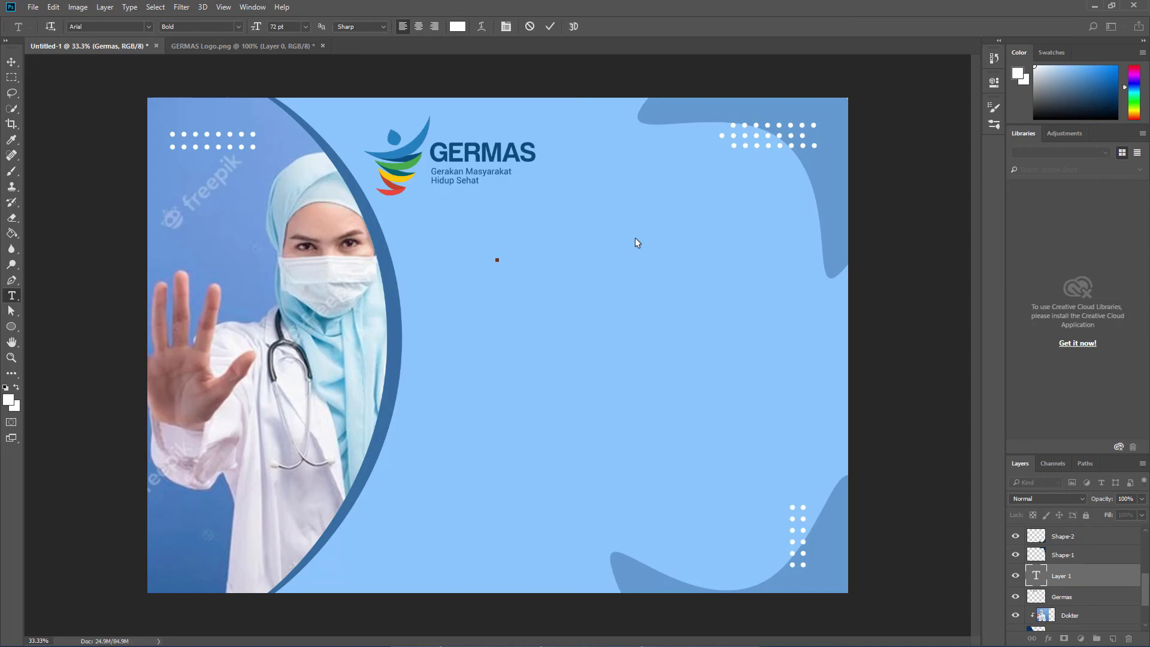
pyautogui.write('ST')
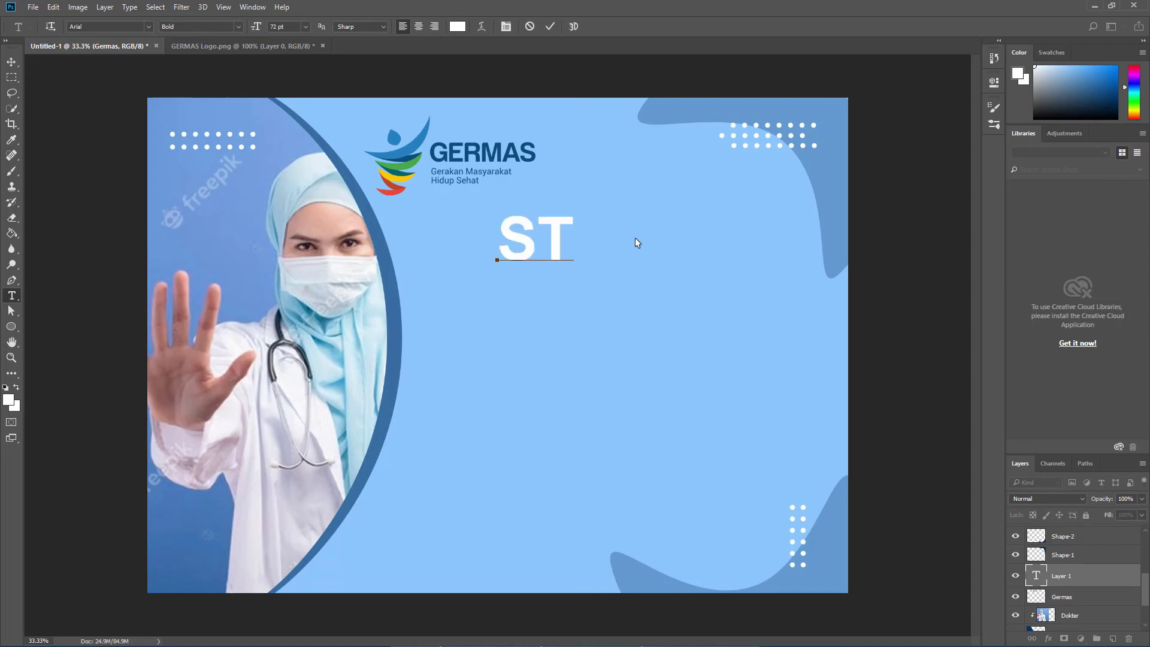
pyautogui.write('OP CO')
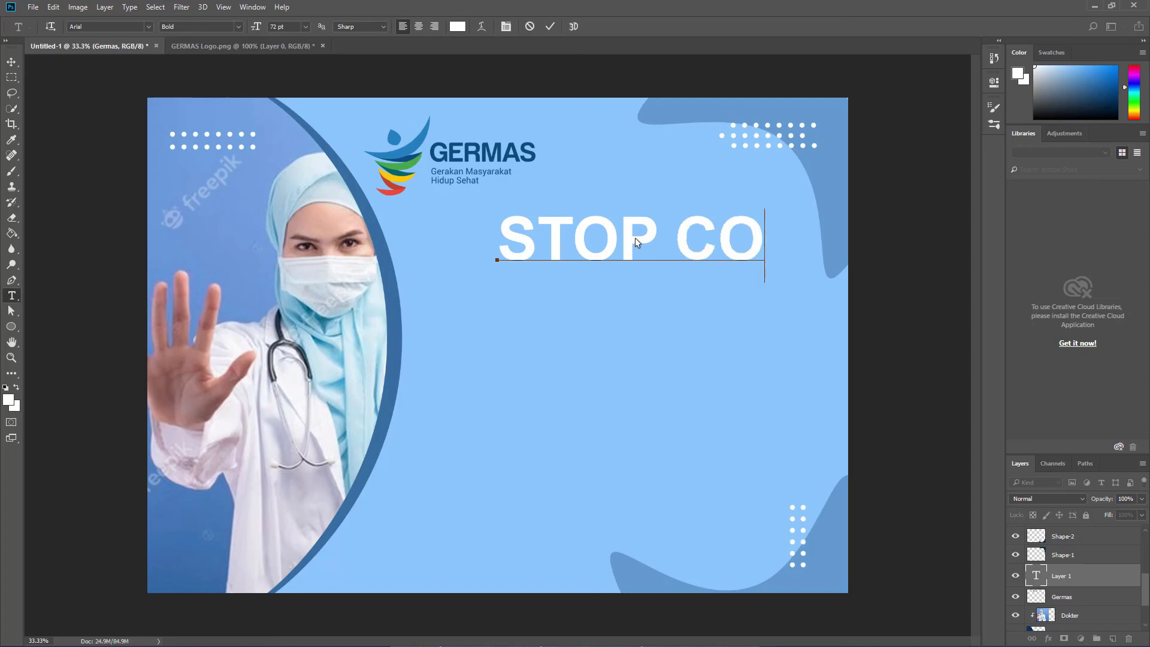
pyautogui.write('VID')
pyautogui.write('19')
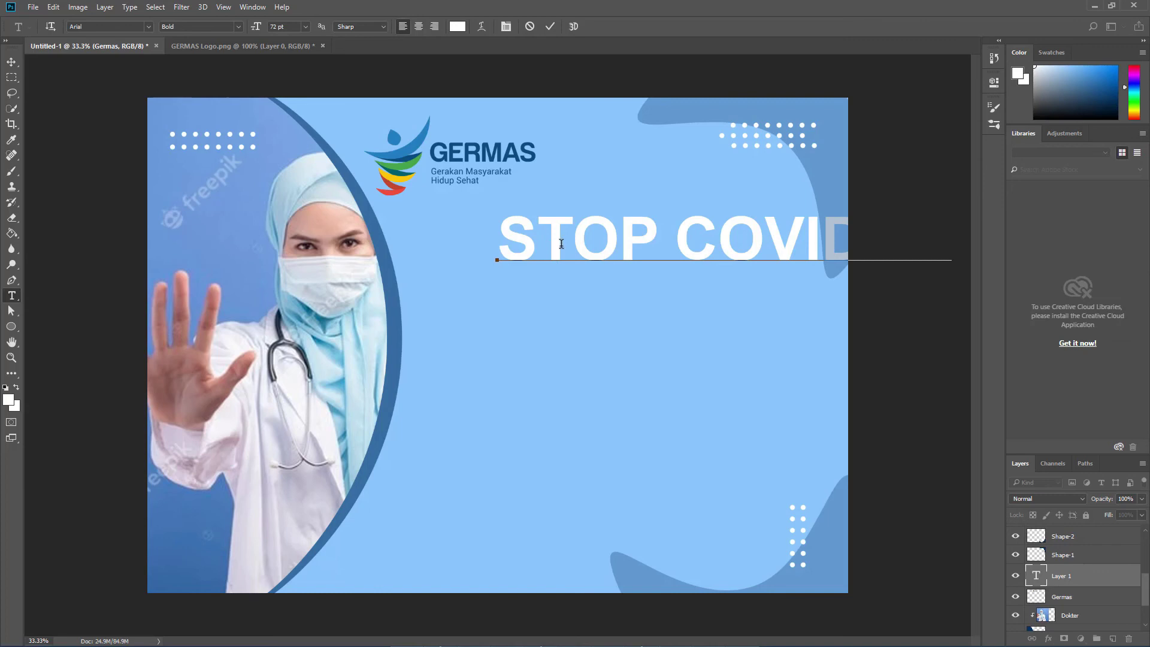
# Step: Reduce the whole STOP COVID-19 headline to 50 pt and commit the text
pyautogui.moveTo(509, 240); pyautogui.dragTo(980, 223)
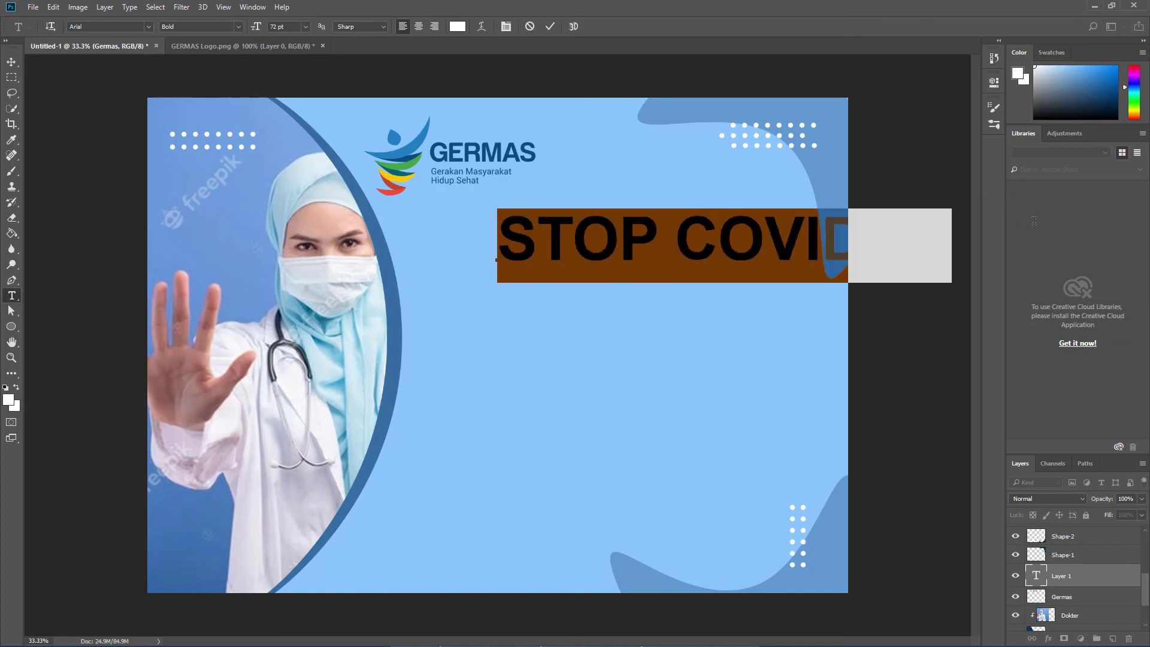
pyautogui.click(286, 27)
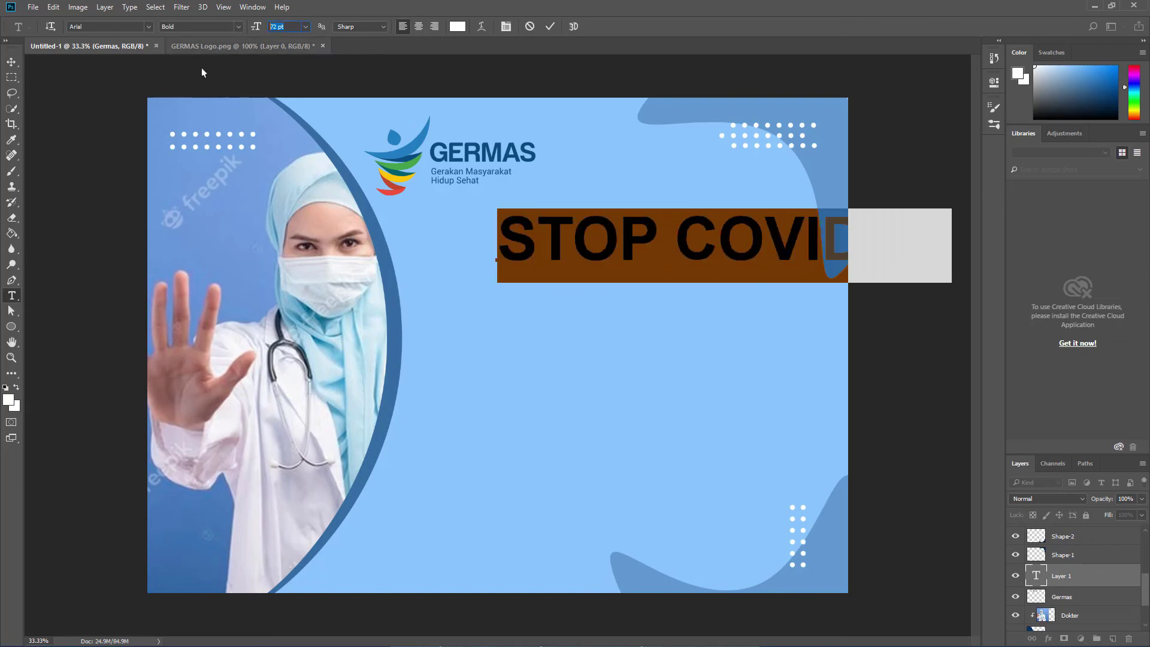
pyautogui.write('50')
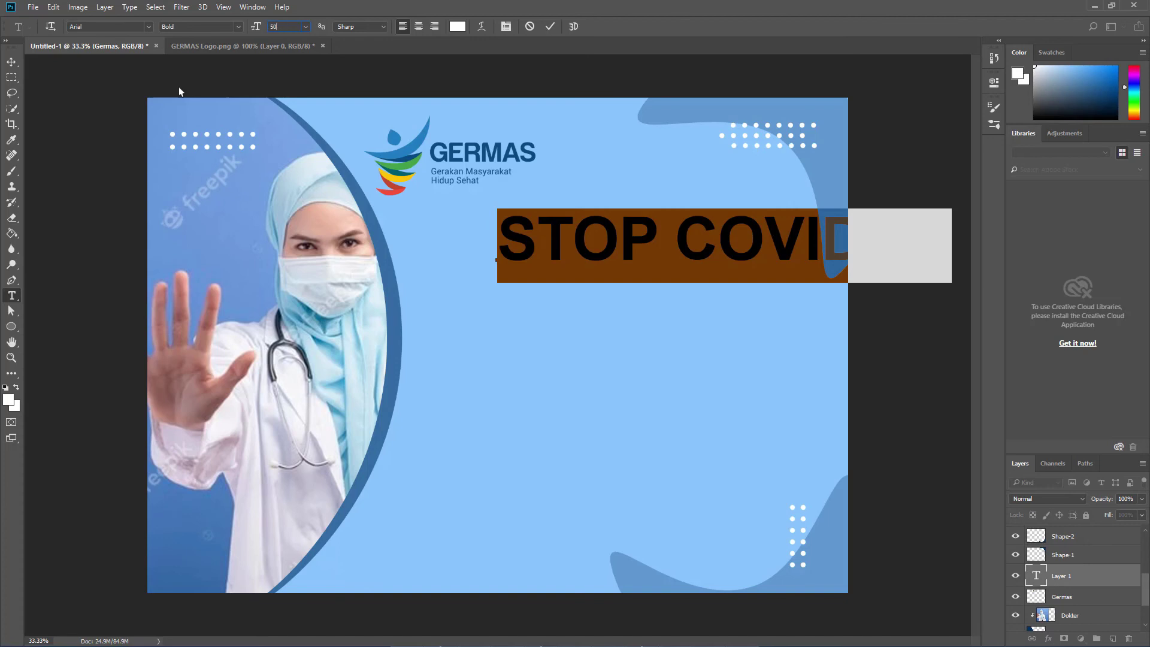
pyautogui.press('Return')
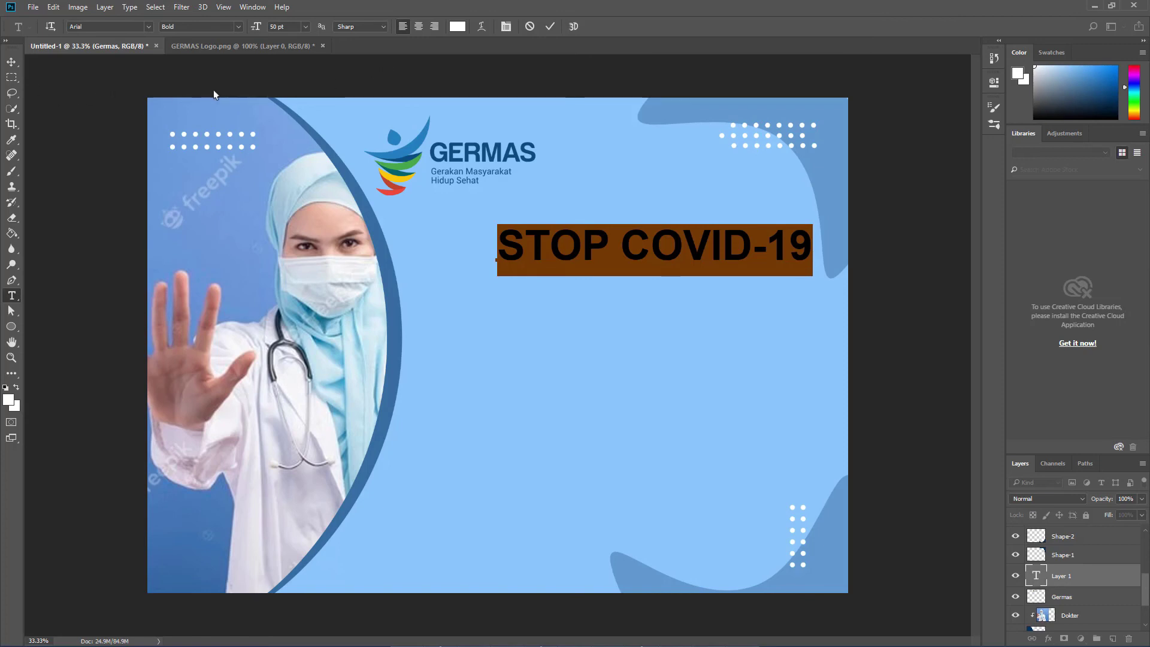
pyautogui.click(11, 61)
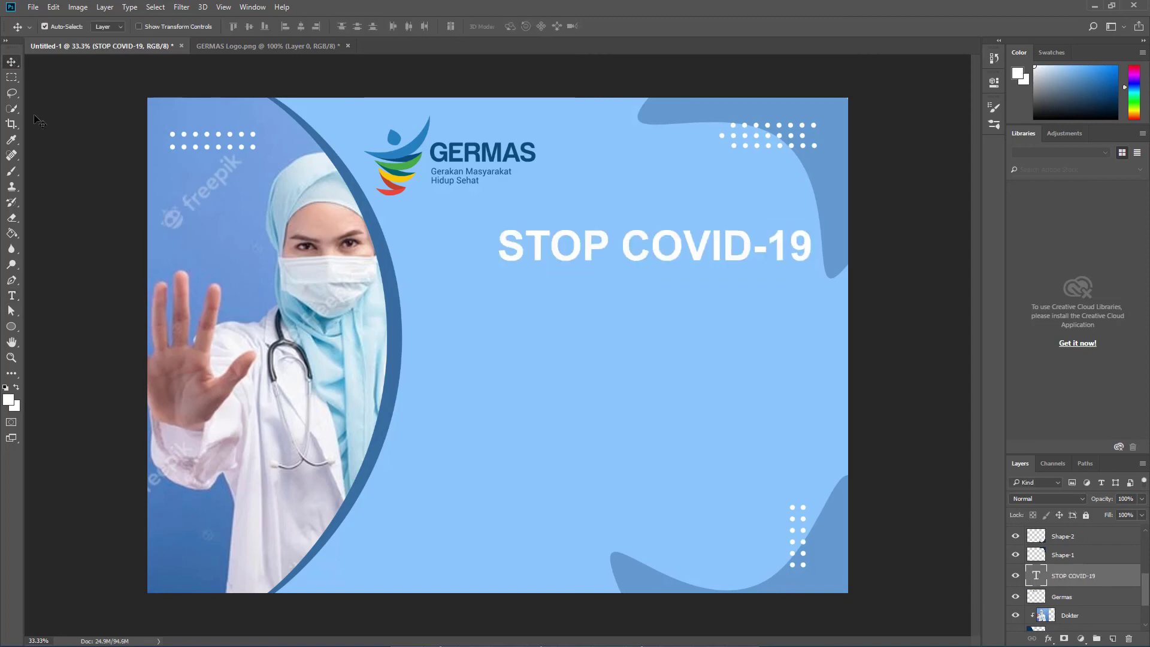
# Step: Start a free transform on the STOP COVID-19 text layer
pyautogui.hotkey('ctrl', 't')
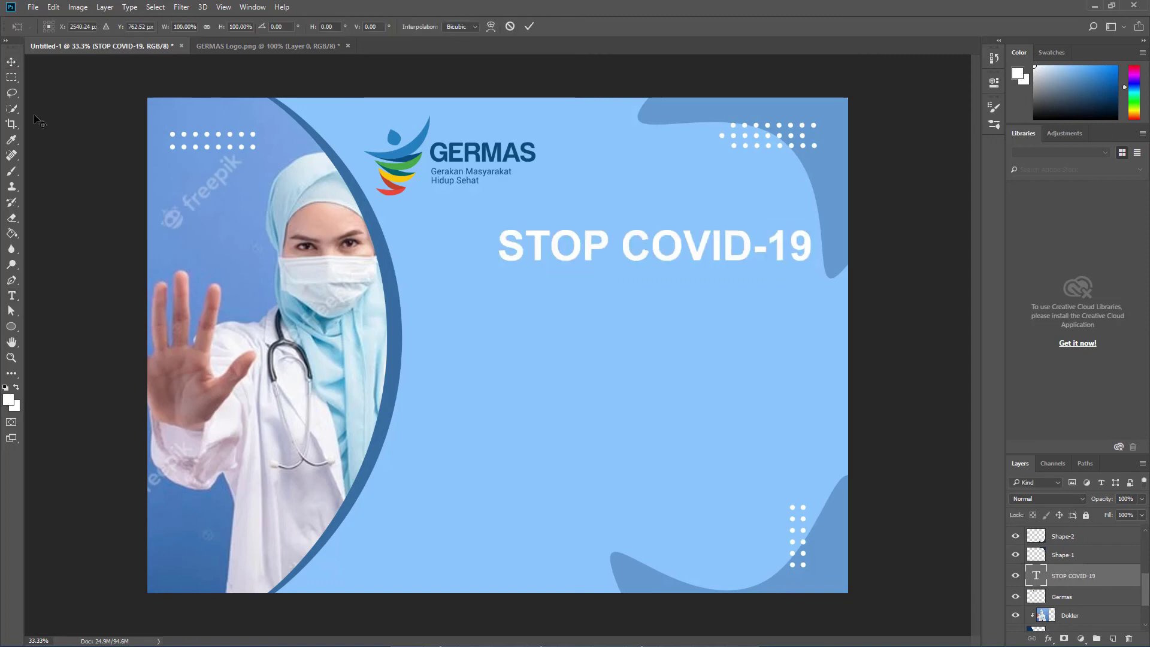